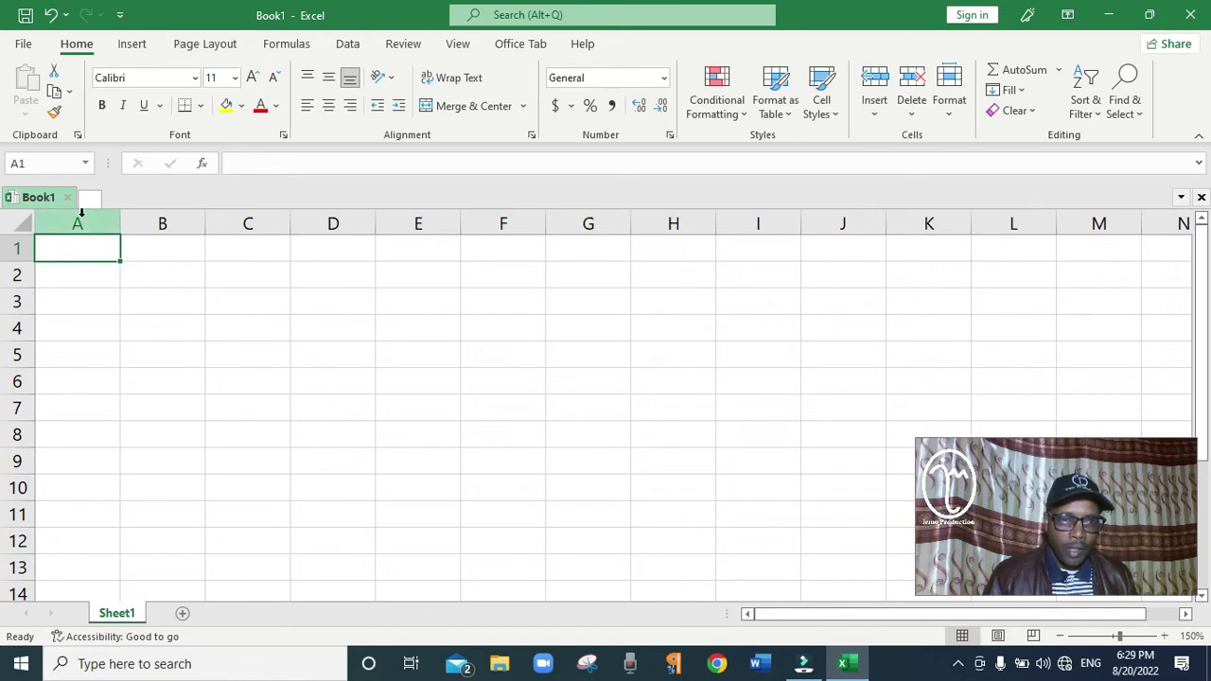
Highlight the entire columns A through F one at a time to examine how columns are lettered
left_click(81, 212)
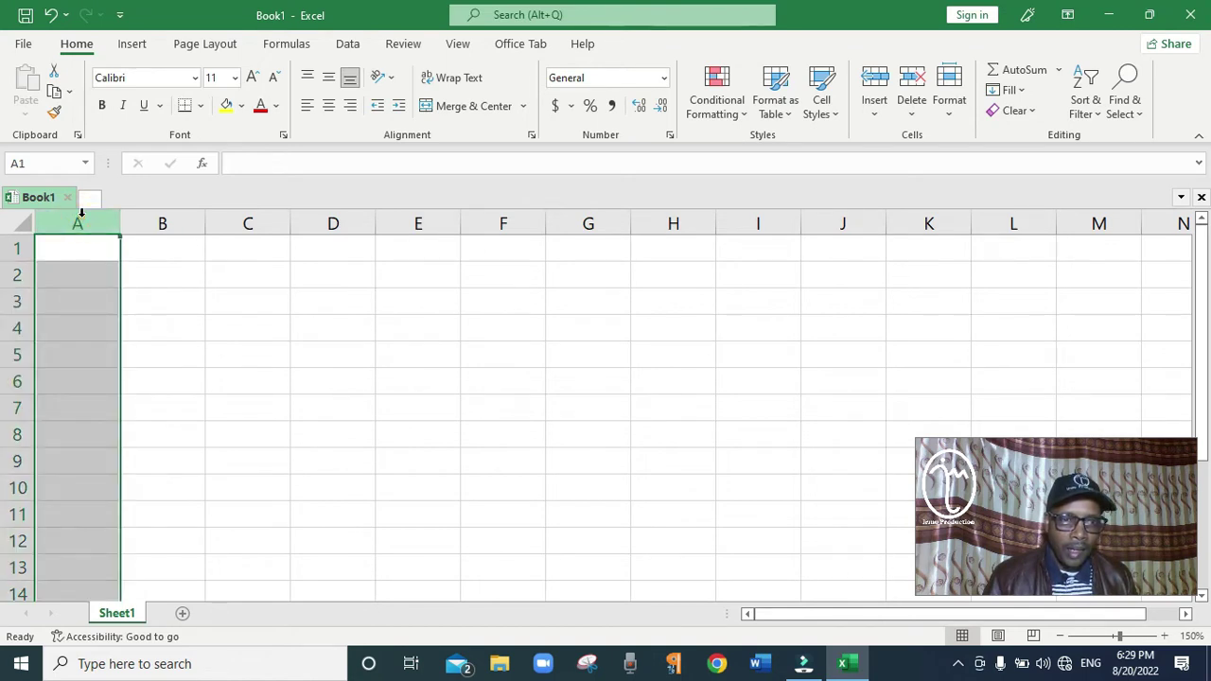
left_click(162, 223)
left_click(238, 224)
left_click(319, 223)
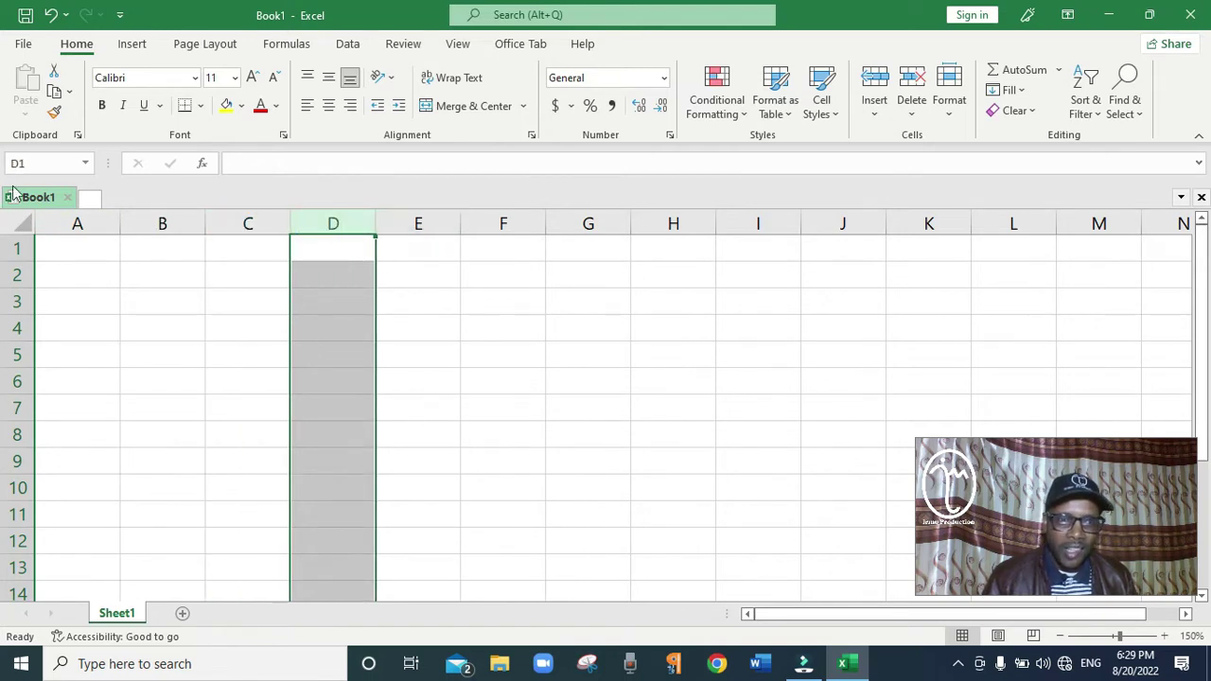
left_click(83, 224)
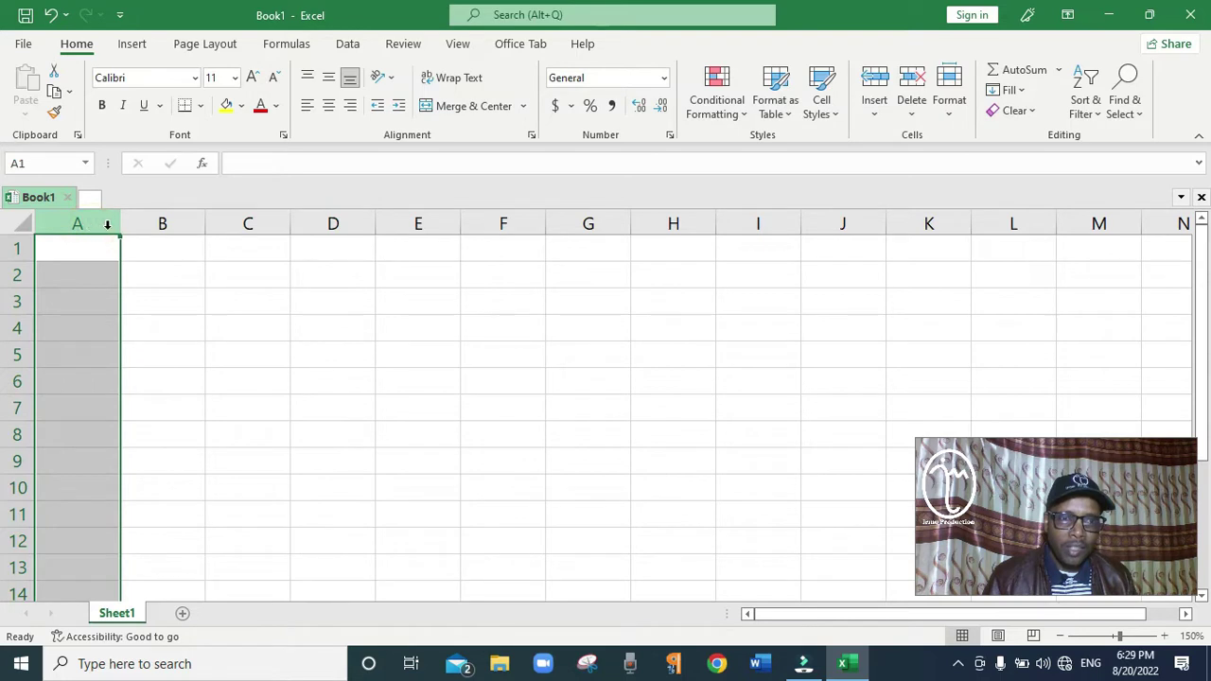
left_click(153, 224)
left_click(248, 223)
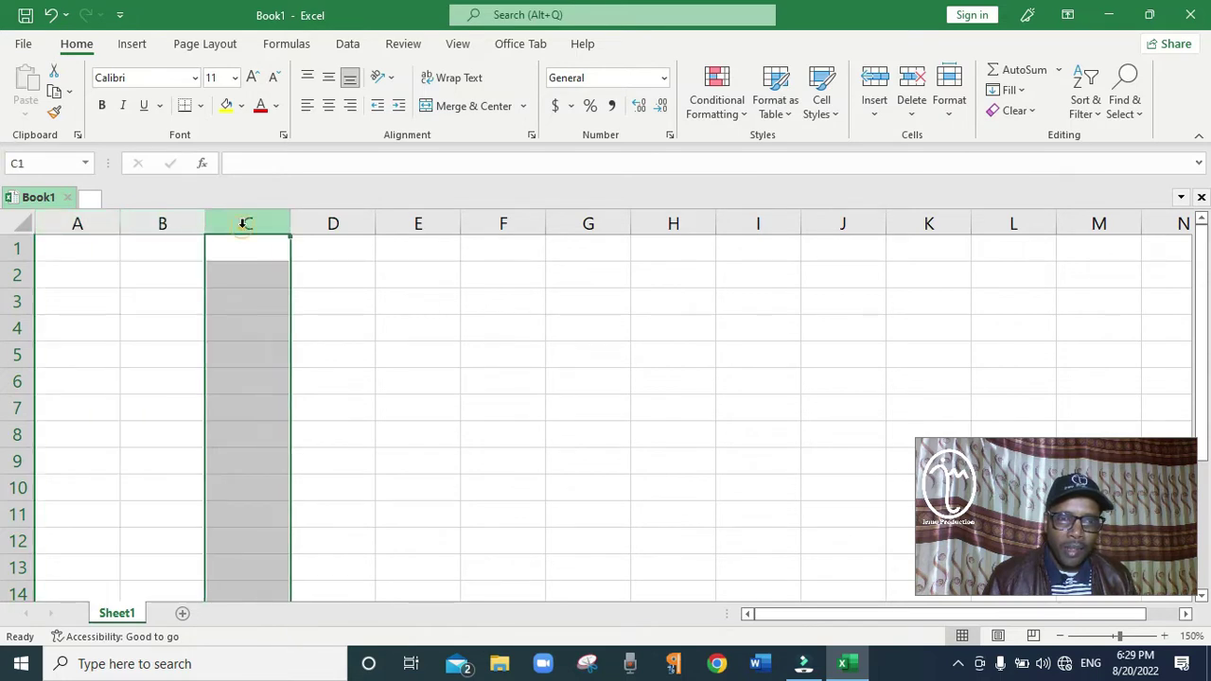
left_click(333, 224)
left_click(412, 224)
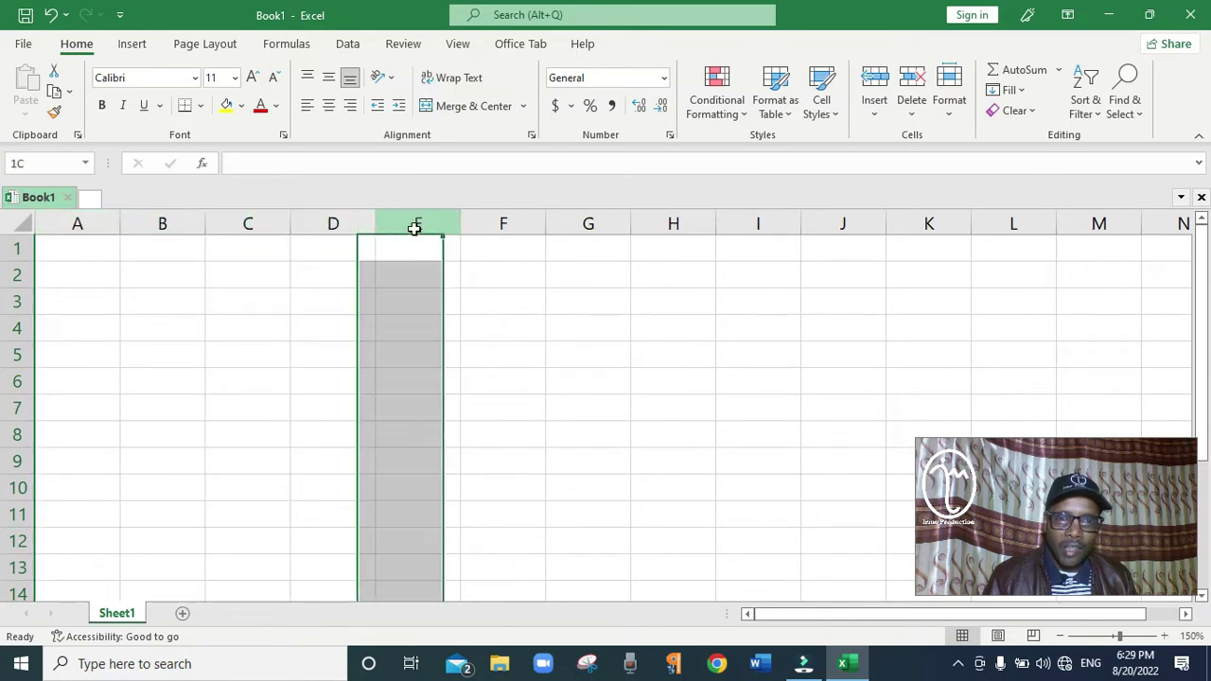
left_click(494, 222)
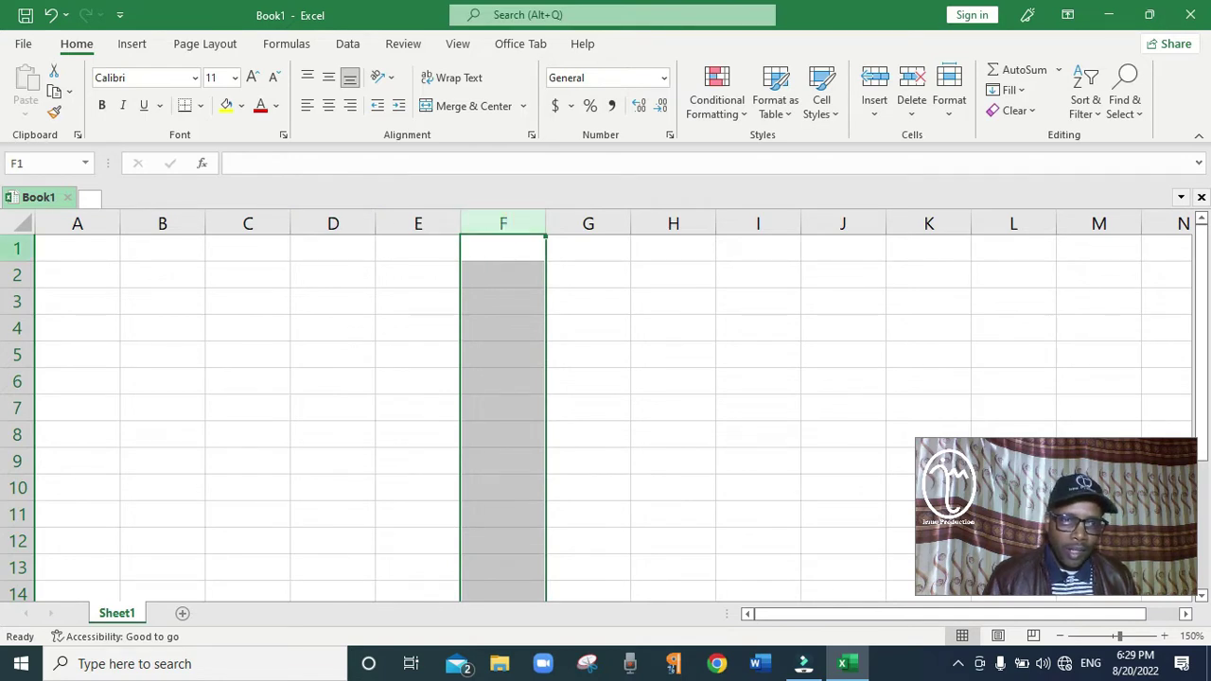
Highlight the entire rows 1 through 5 one at a time to examine how rows are numbered
left_click(15, 248)
left_click(15, 274)
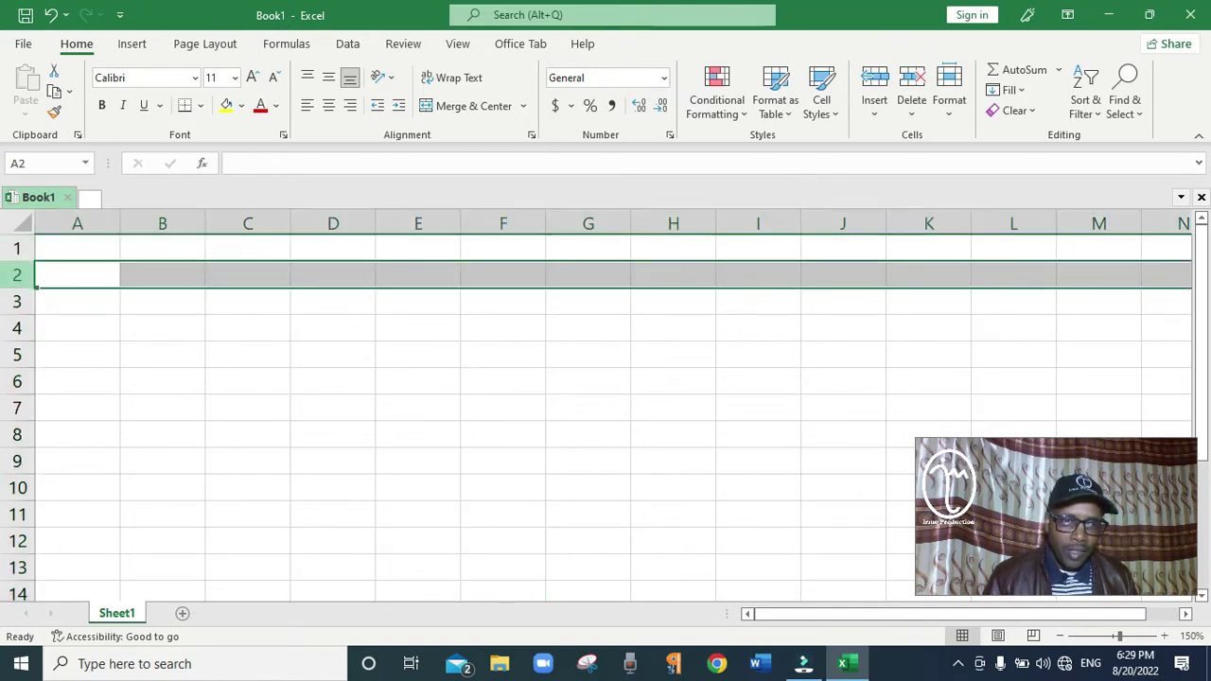
left_click(15, 301)
left_click(11, 328)
left_click_drag(13, 349, 12, 351)
left_click(15, 355)
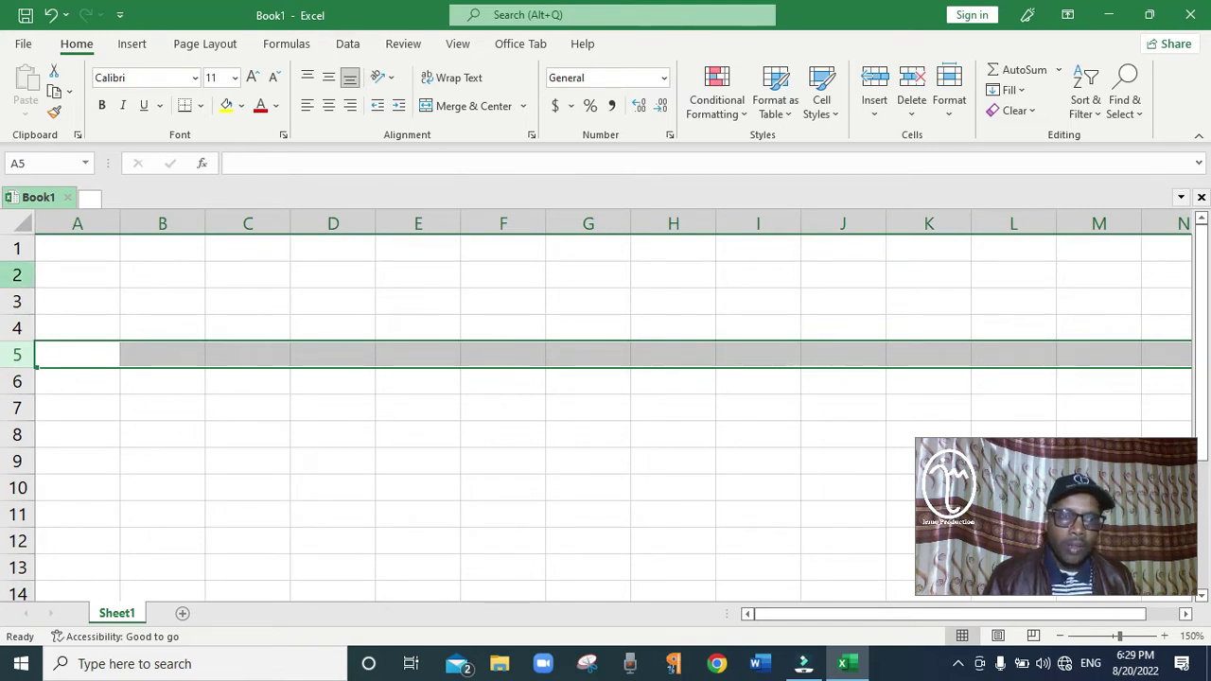
left_click(18, 271)
left_click(20, 250)
left_click(19, 274)
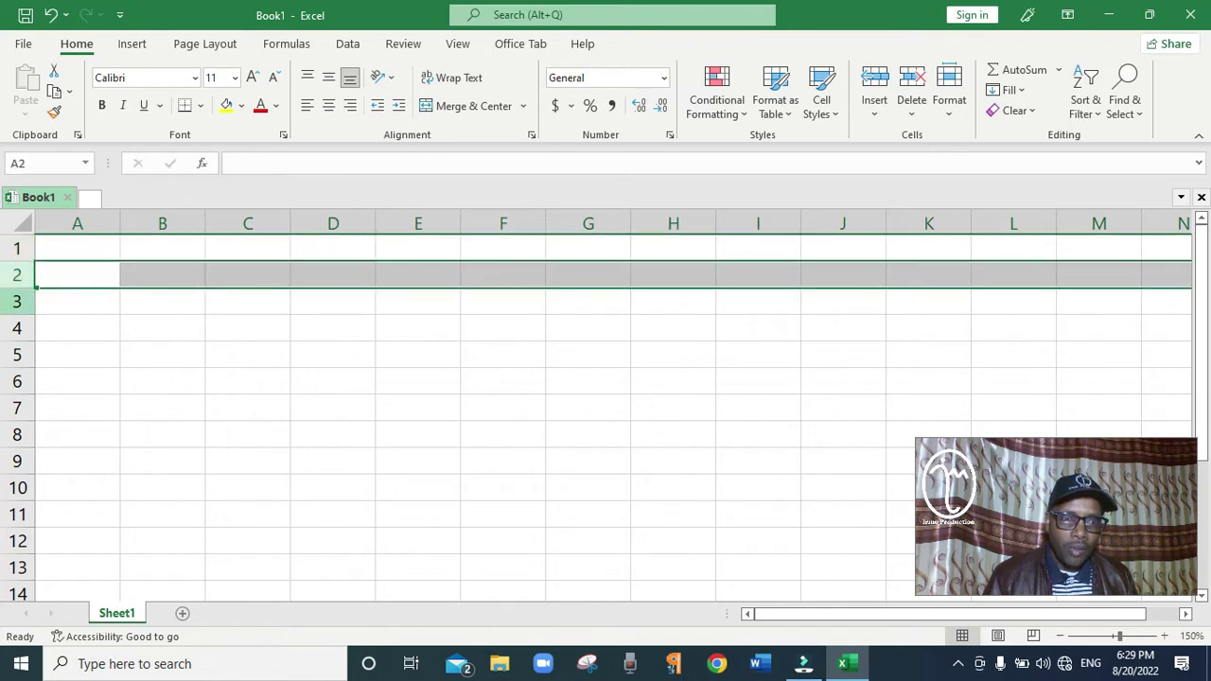
left_click(8, 303)
left_click(15, 328)
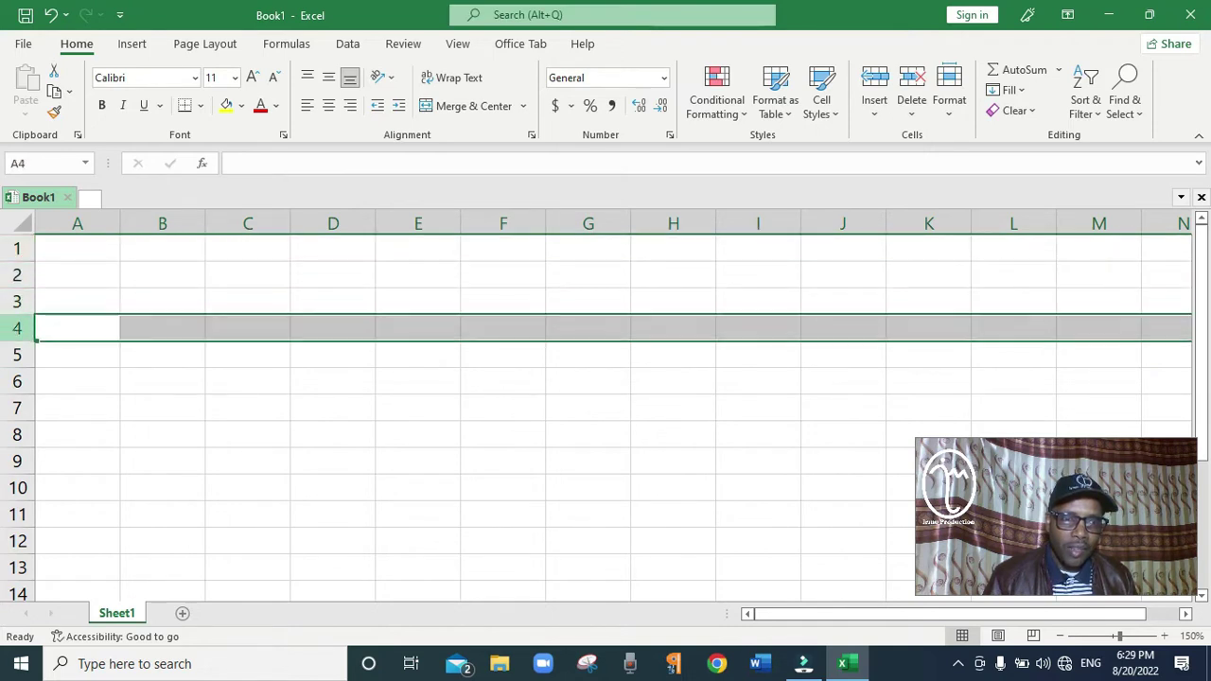
left_click(15, 355)
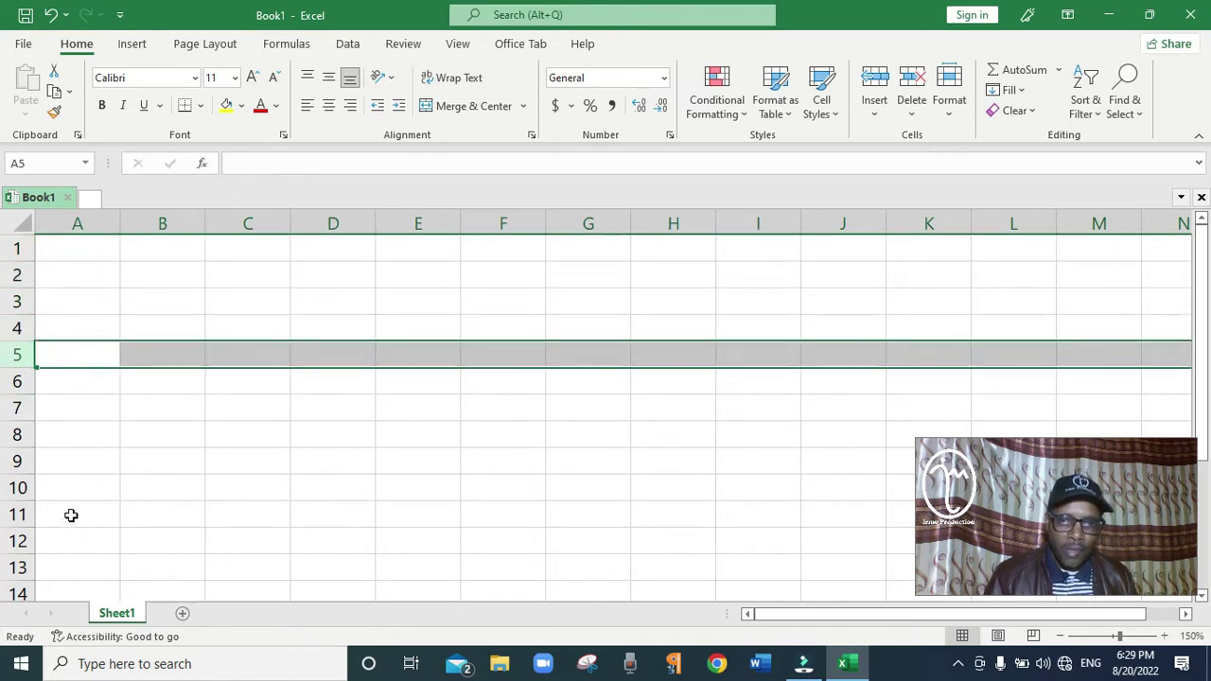
Select cells B3 and C3 in turn and check the cell reference of C3
left_click(170, 303)
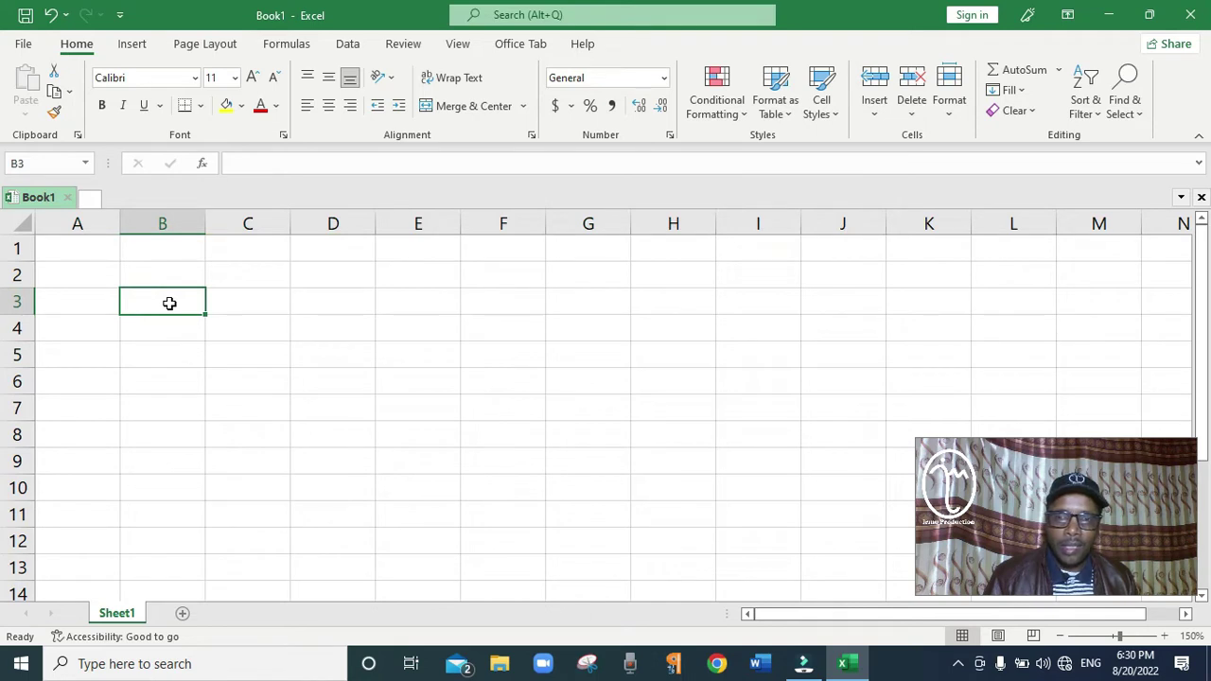
left_click(165, 304)
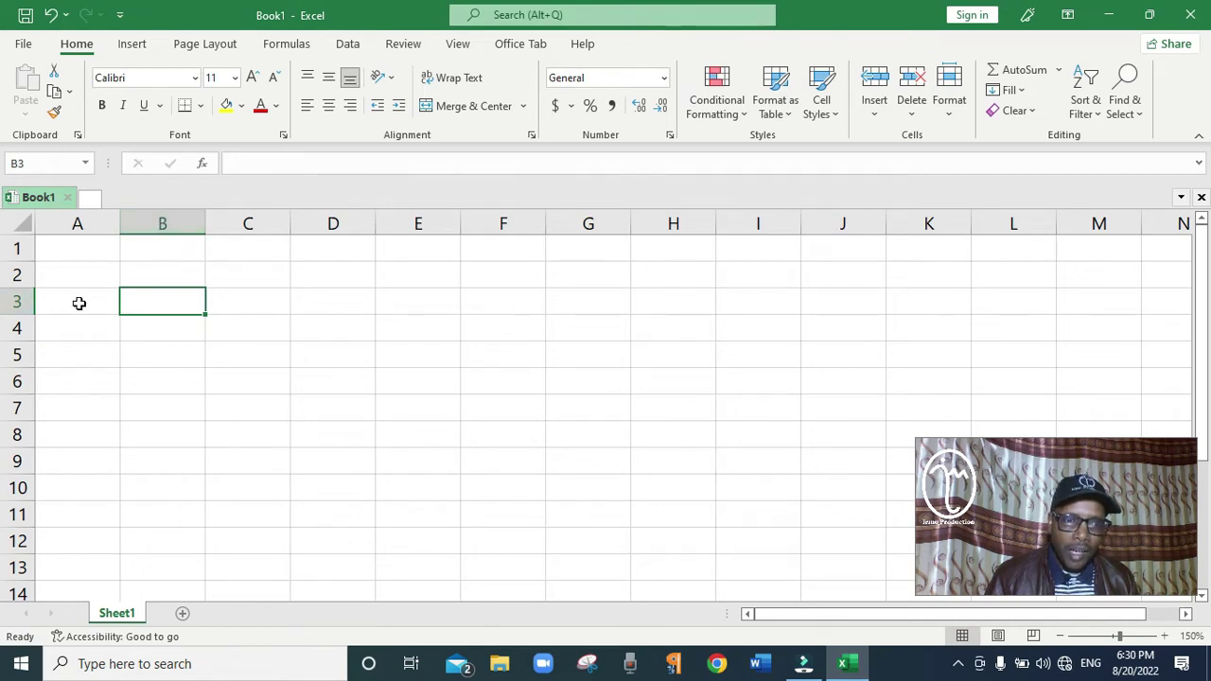
left_click(257, 309)
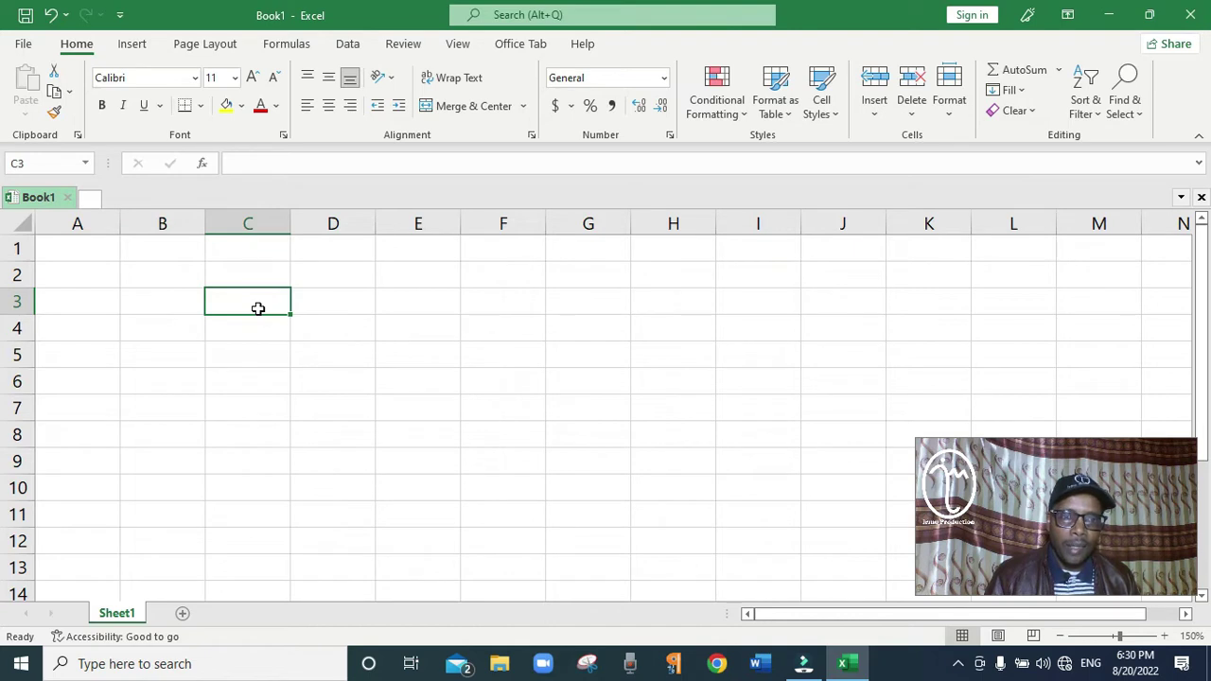
left_click(23, 163)
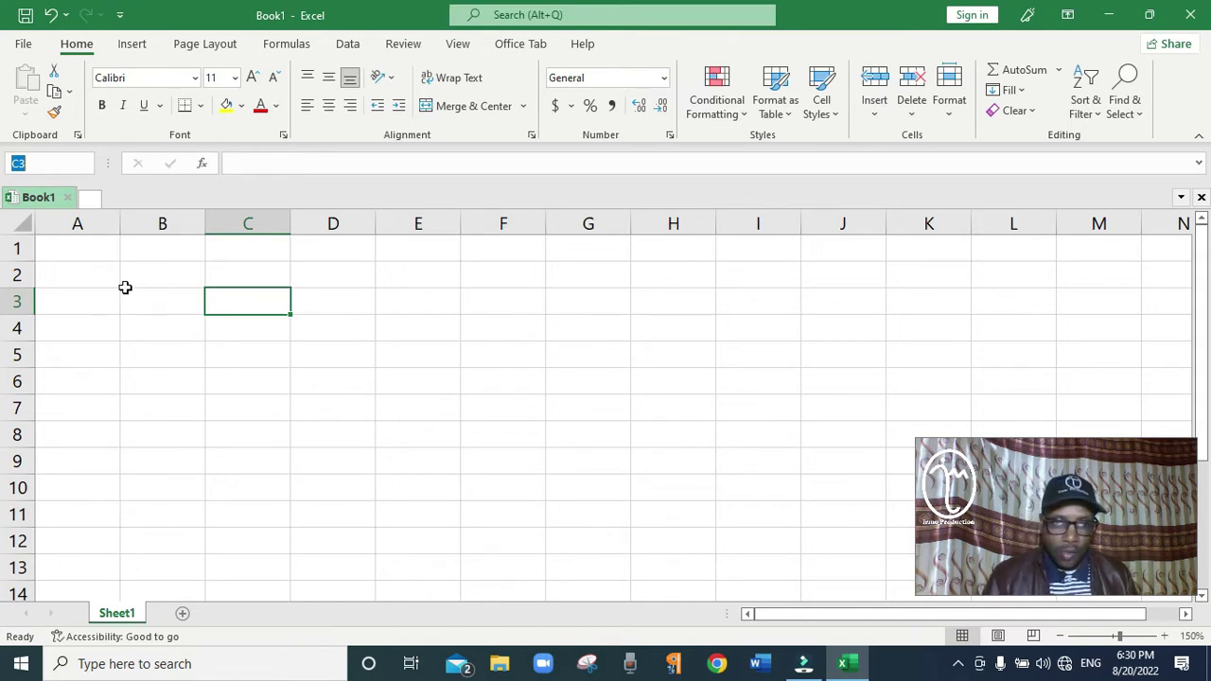
Enter the title BIDII PRIMARY SCHOOL in cell A1
left_click(76, 247)
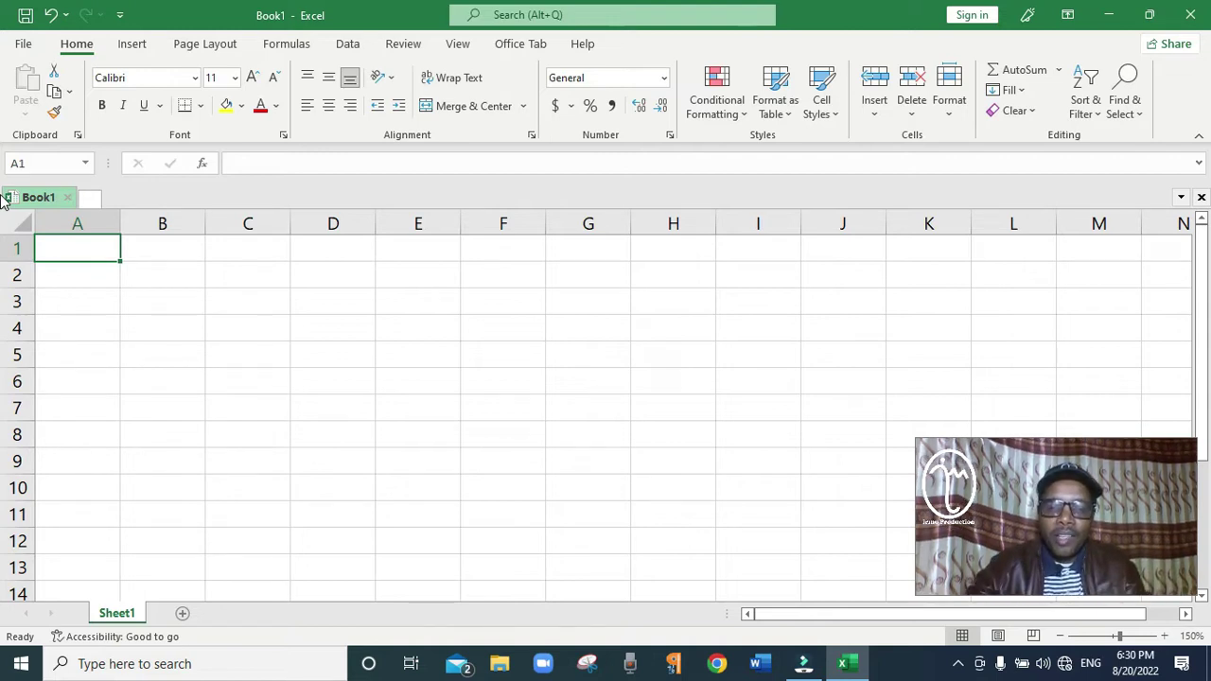
type("BID")
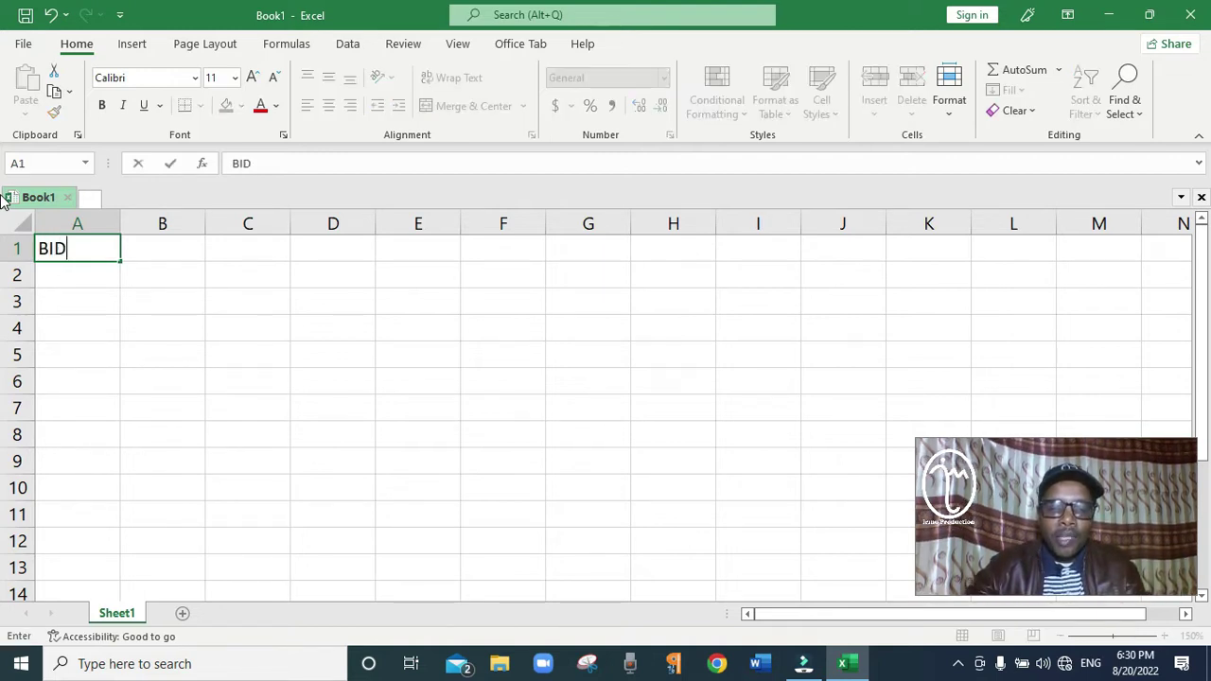
type("II ")
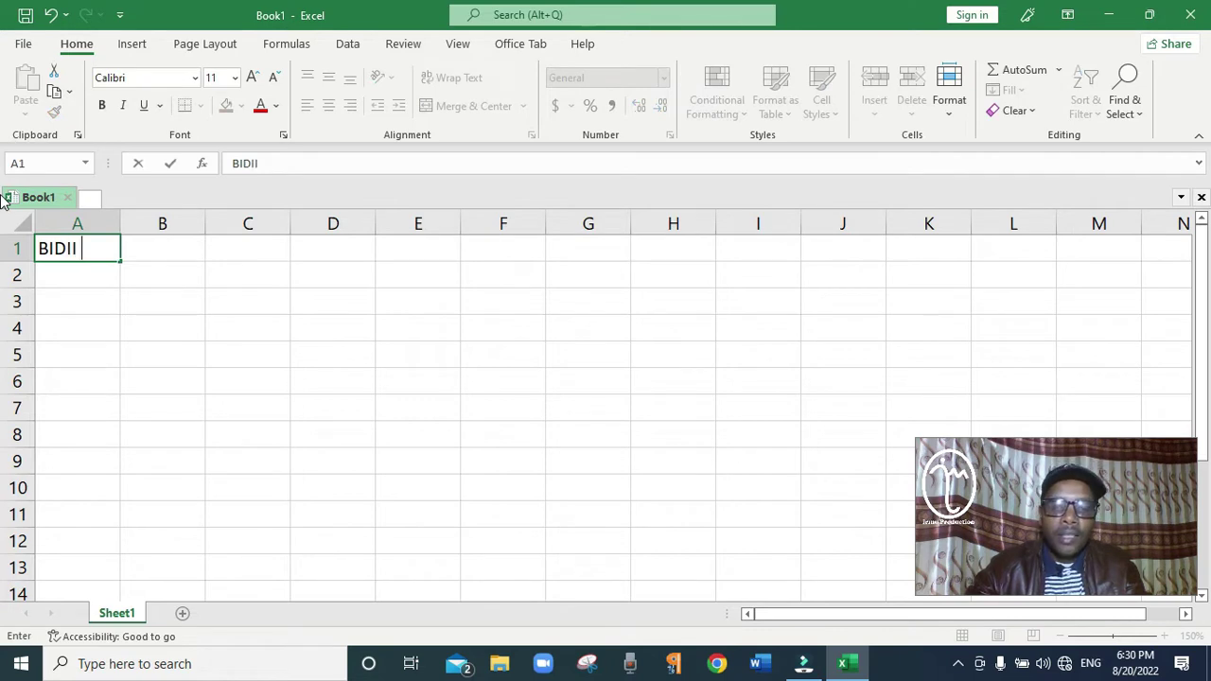
type("PRIMA")
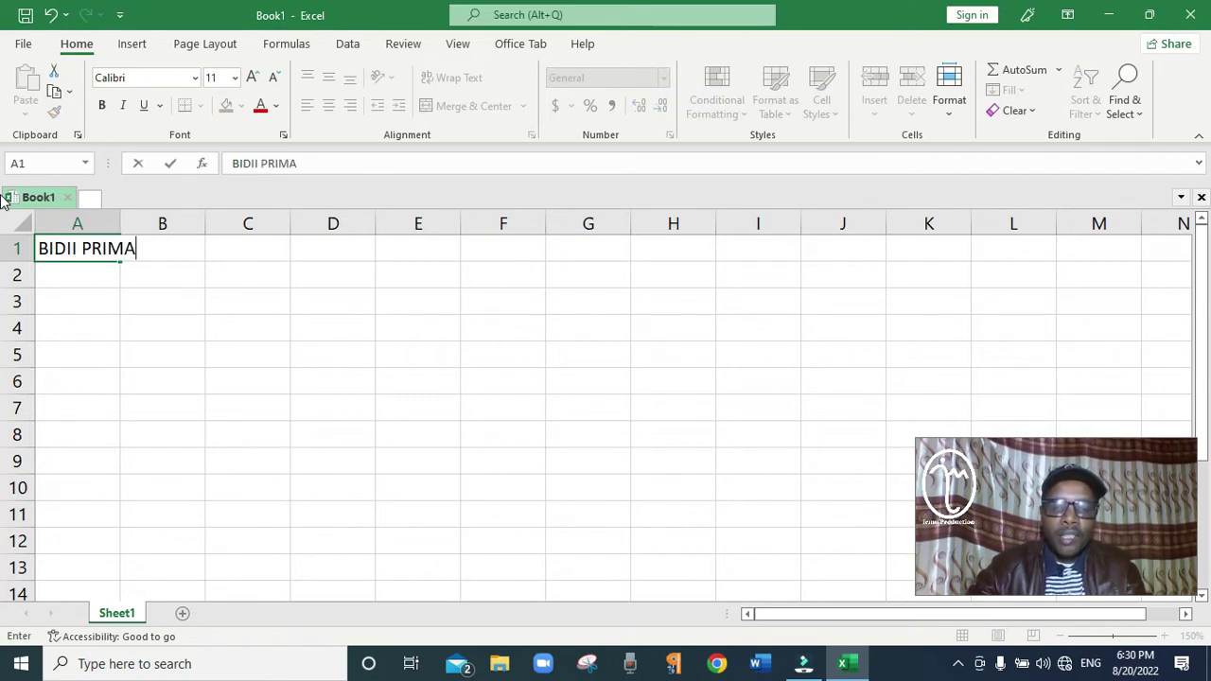
type("RY ")
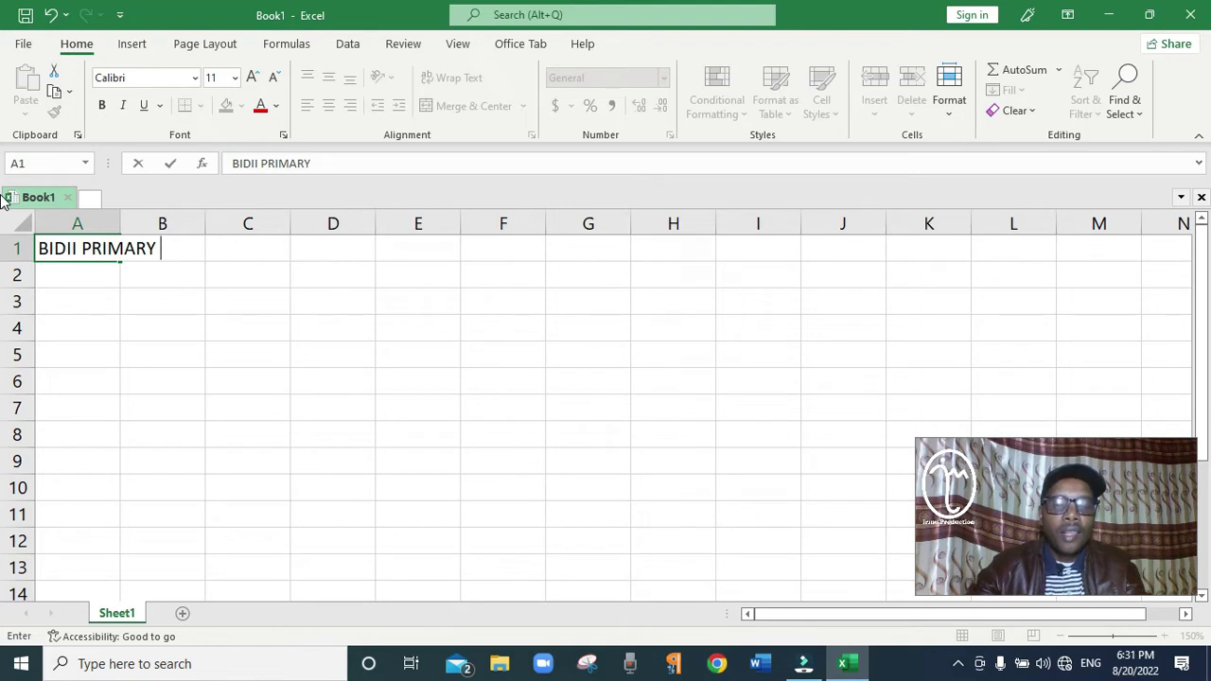
type("SCHOO")
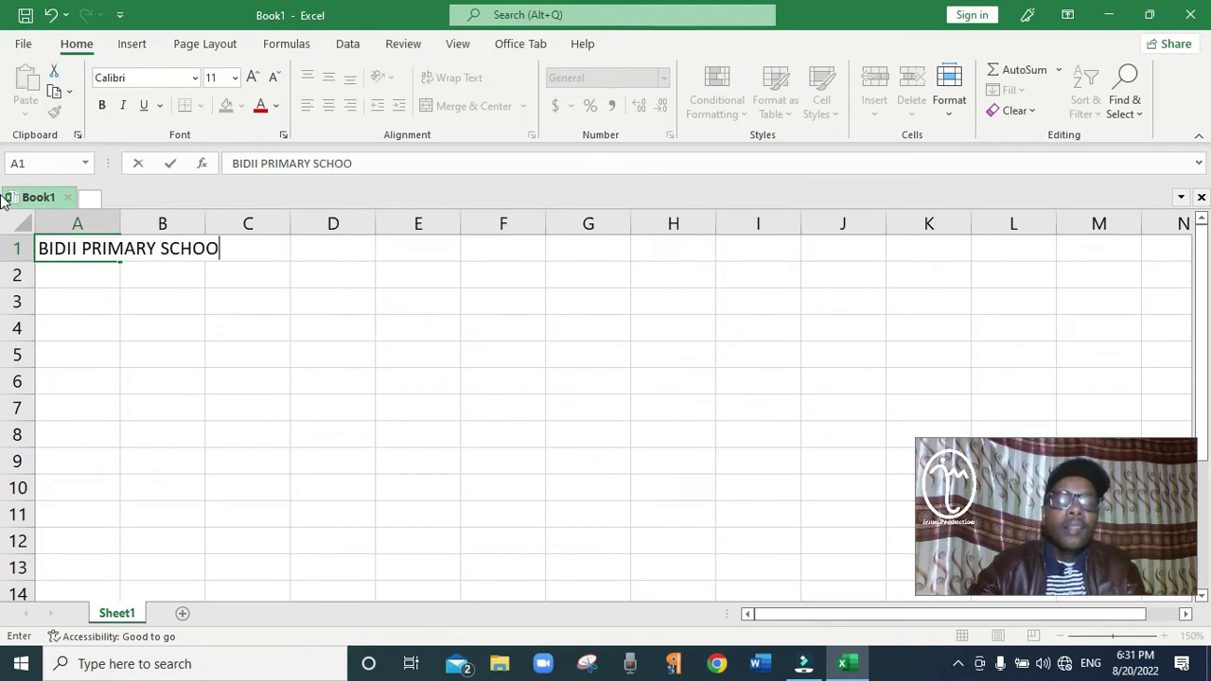
type("L")
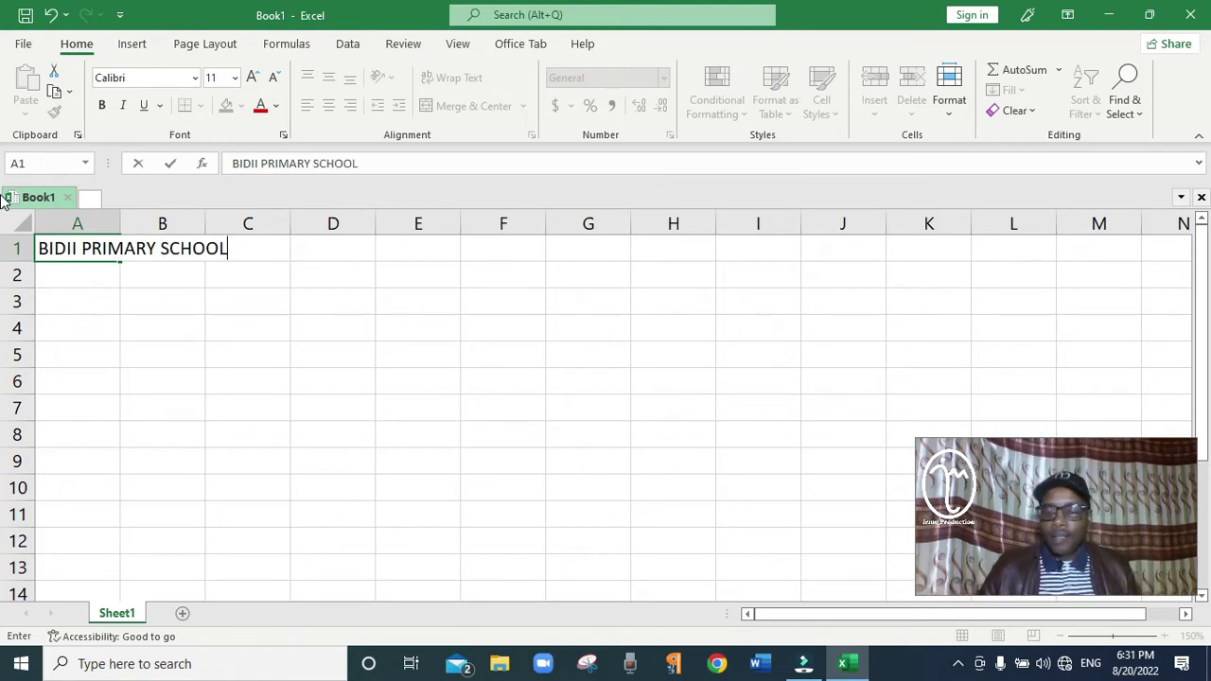
key("Return")
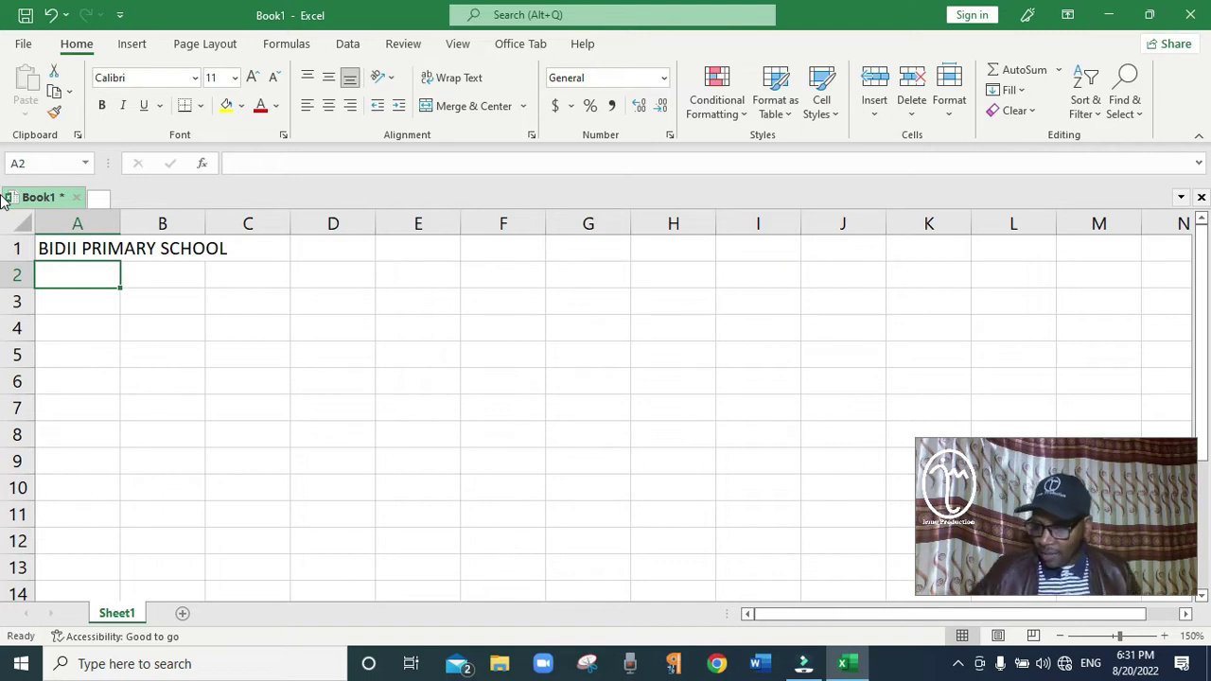
Enter the subtitle CLASS INVENTORY RECORD in cell A2
type("CLASS")
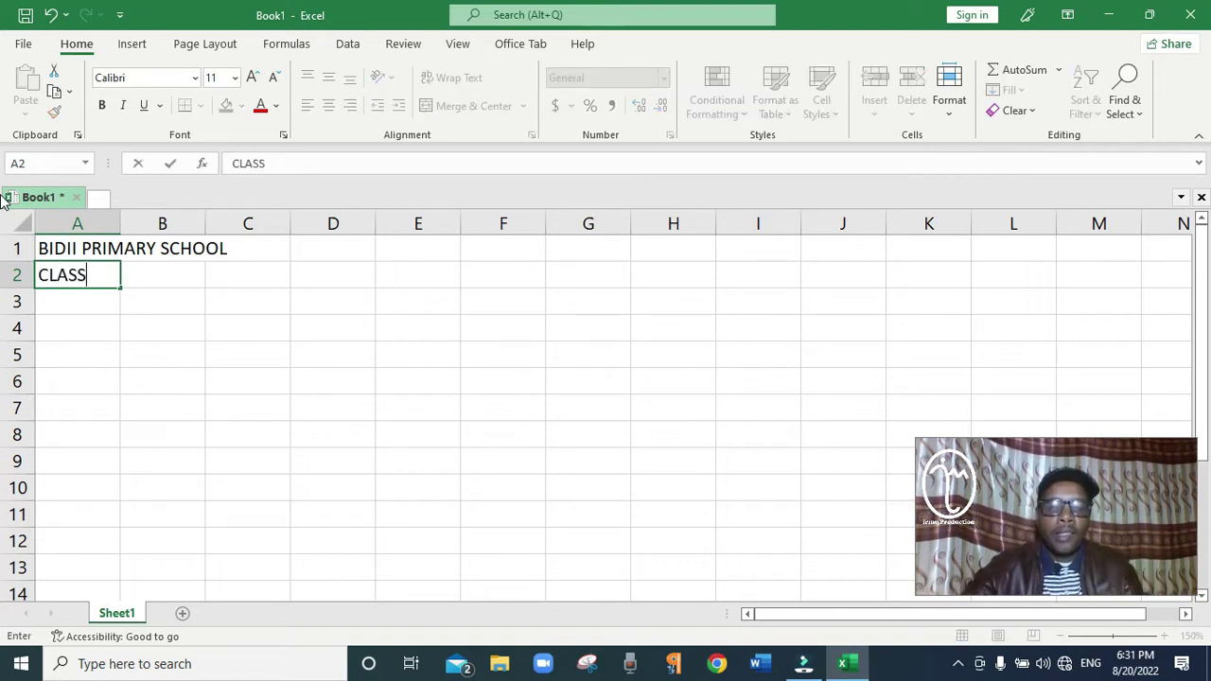
type(" INVENTORY ")
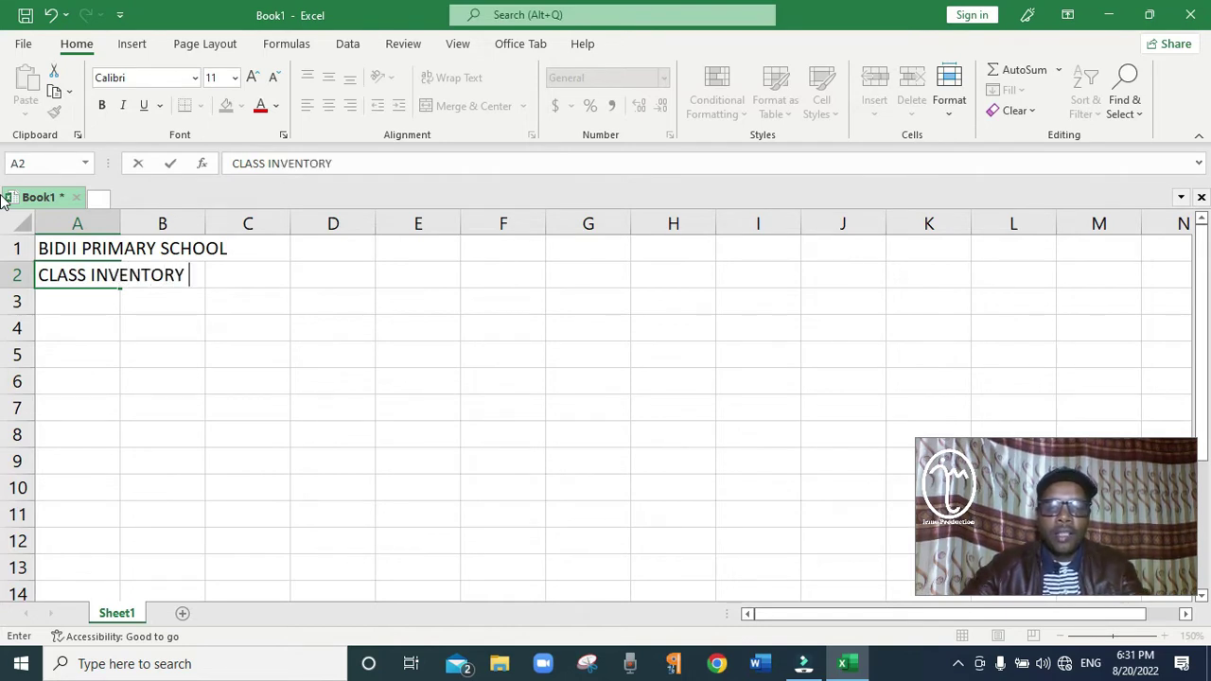
type("RECORD")
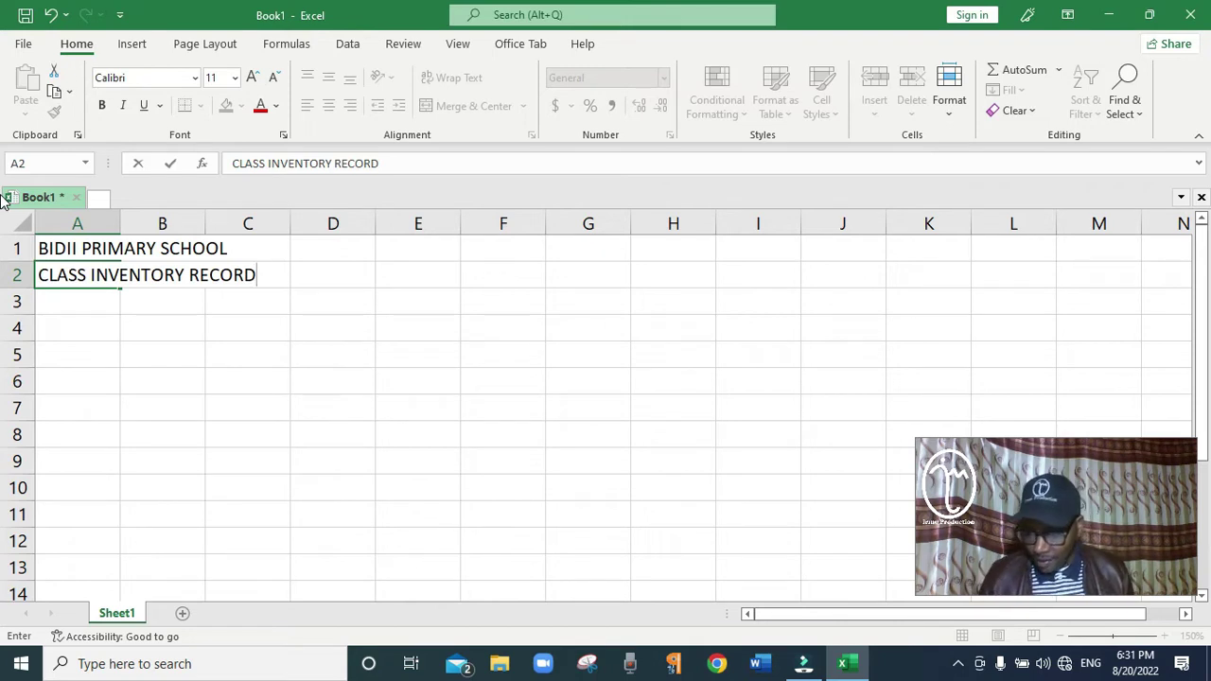
key("Return")
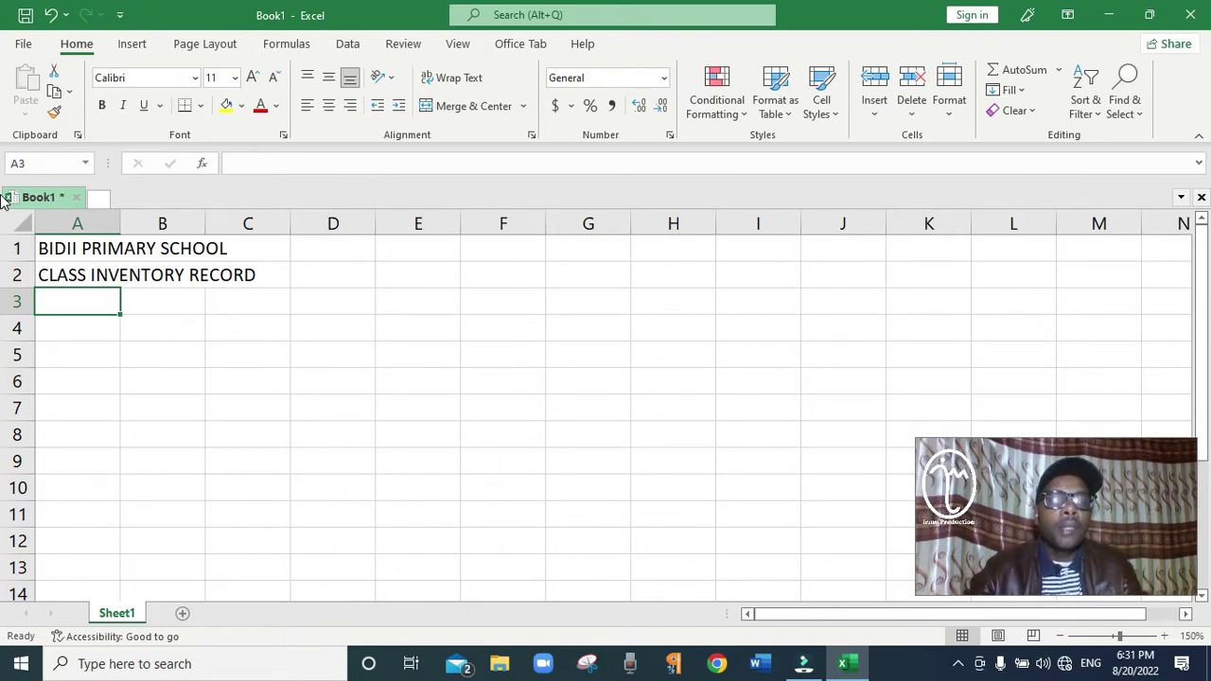
Enter the column headings SNO in cell A3 and ITEM DESCRIPTION in cell B3, leaving B3 selected
type("SNO")
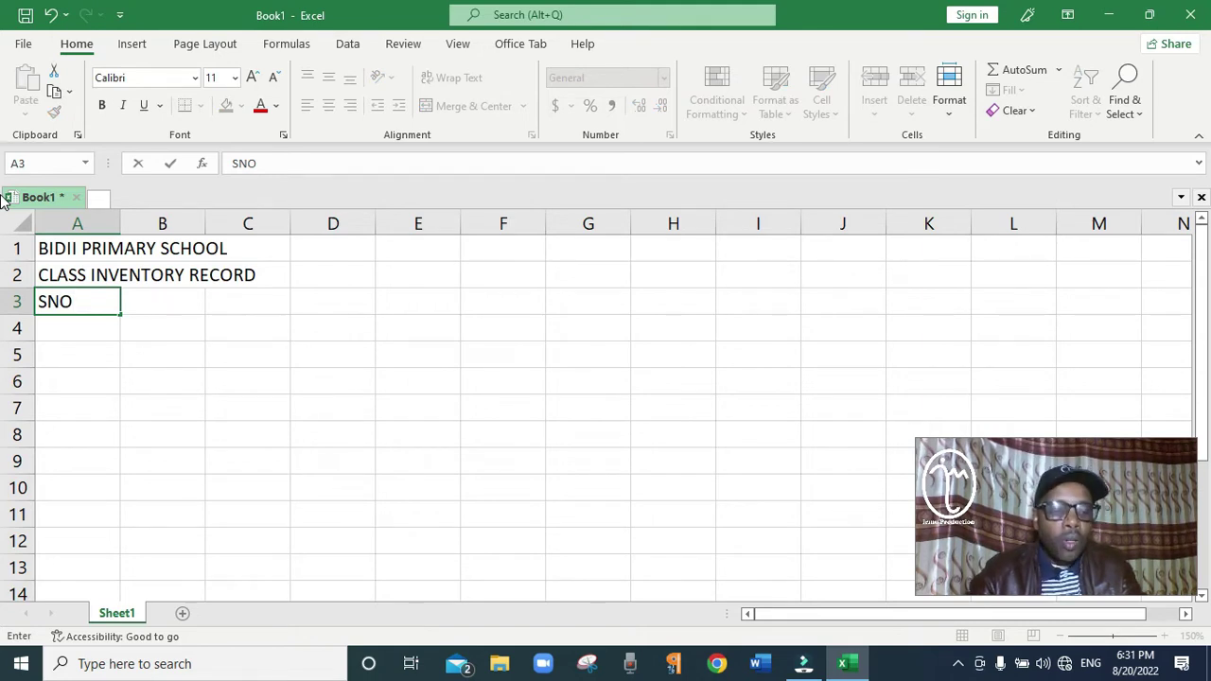
key("Tab")
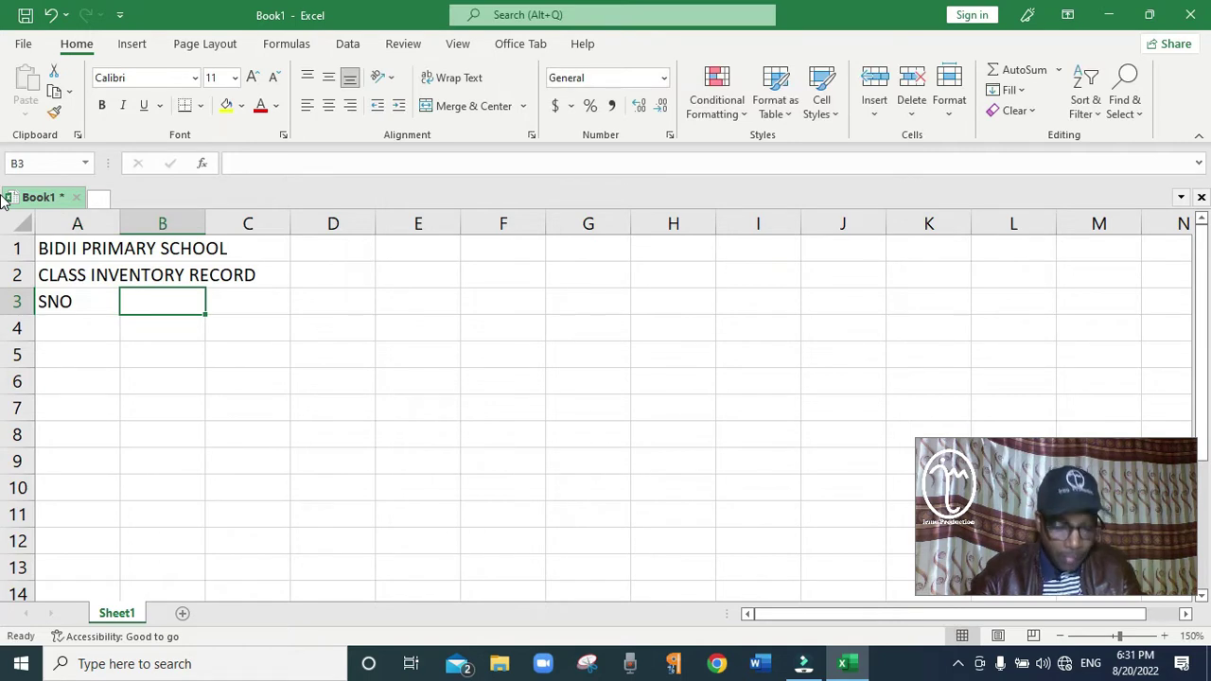
type("ITEM")
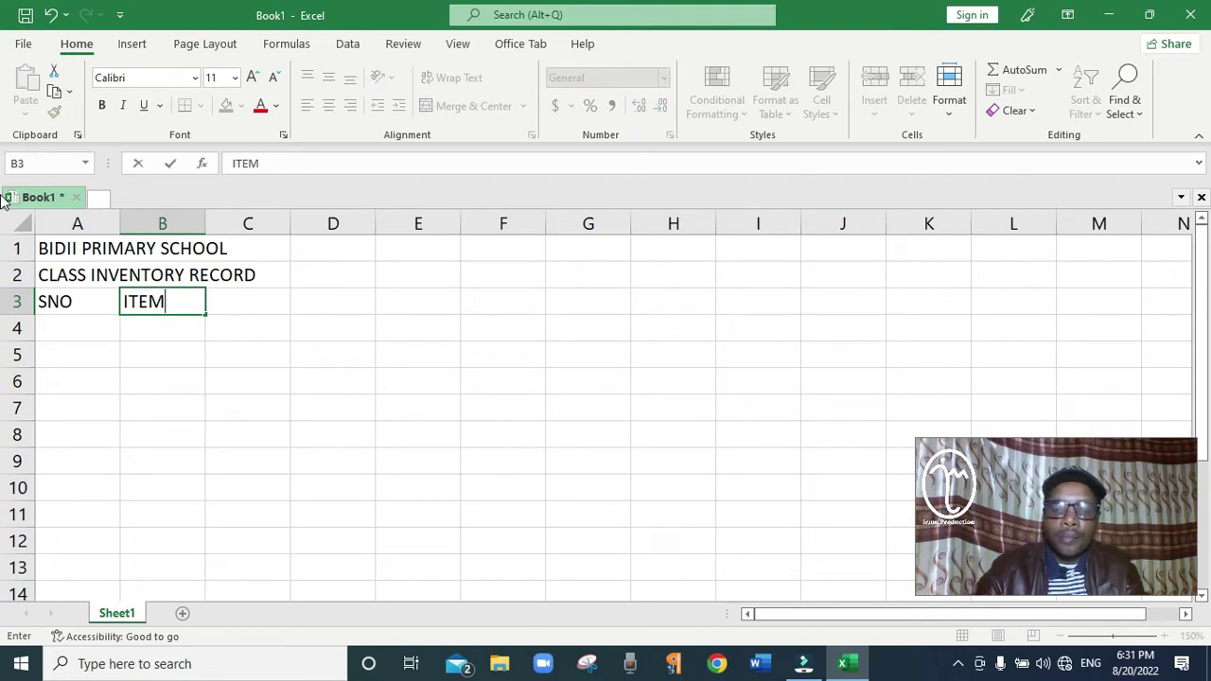
type(" DE")
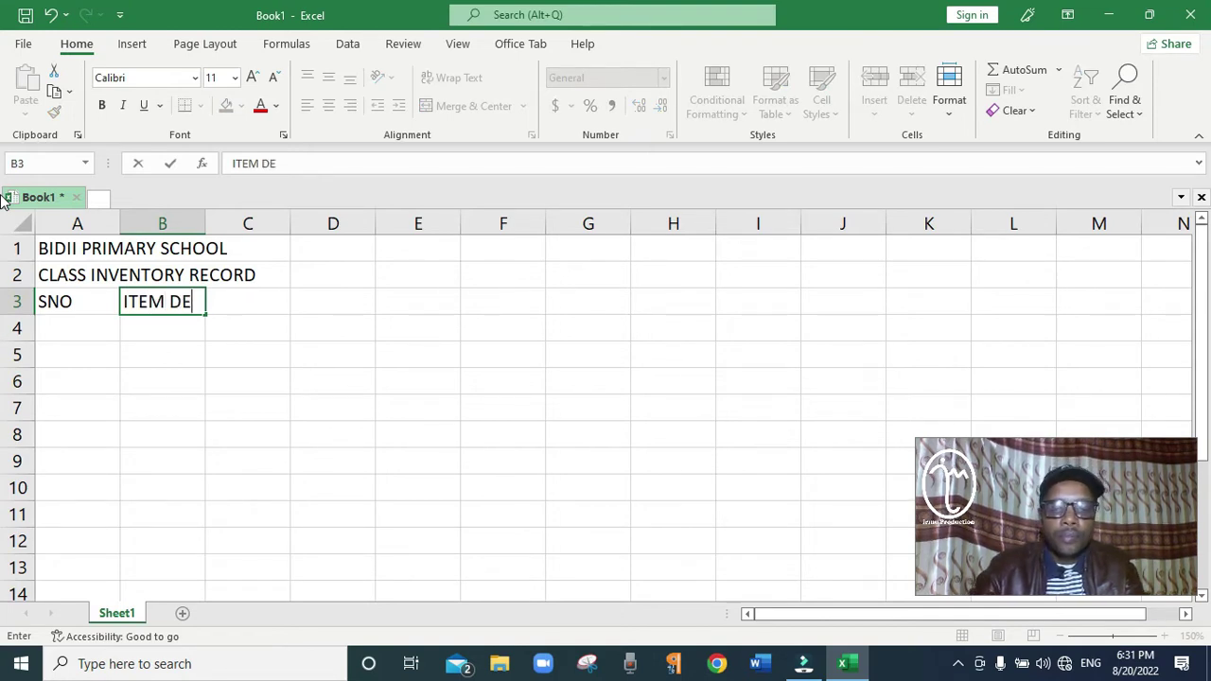
type("SCRIPTI")
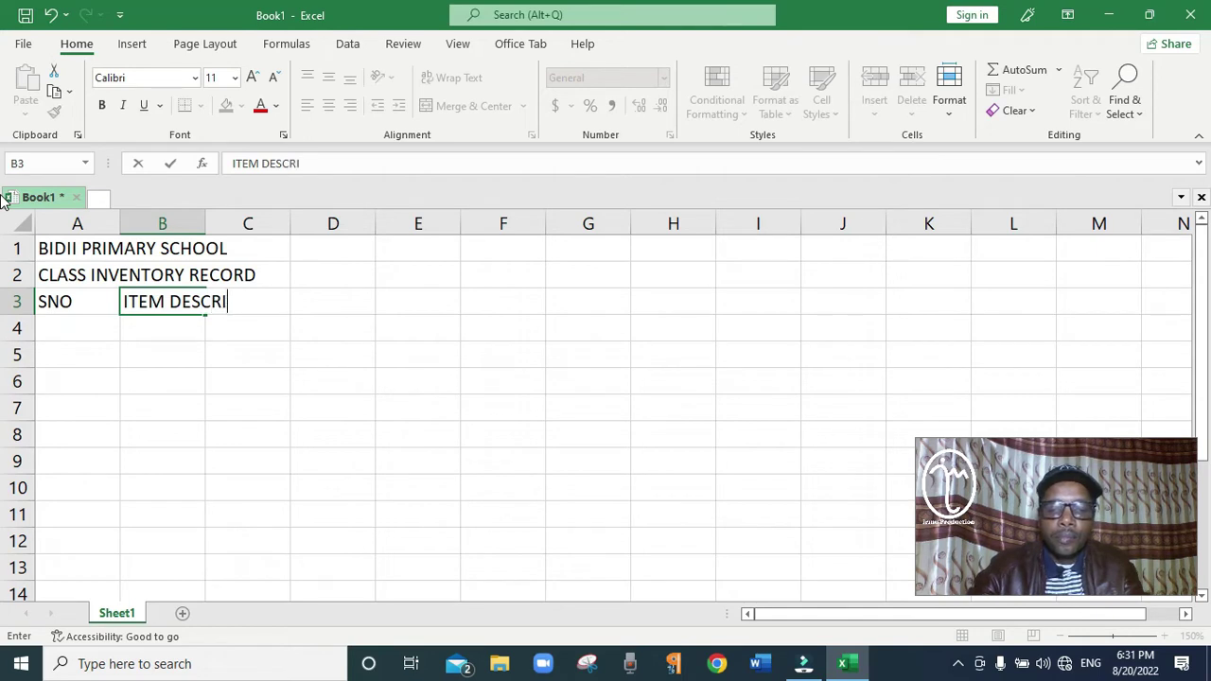
type("N")
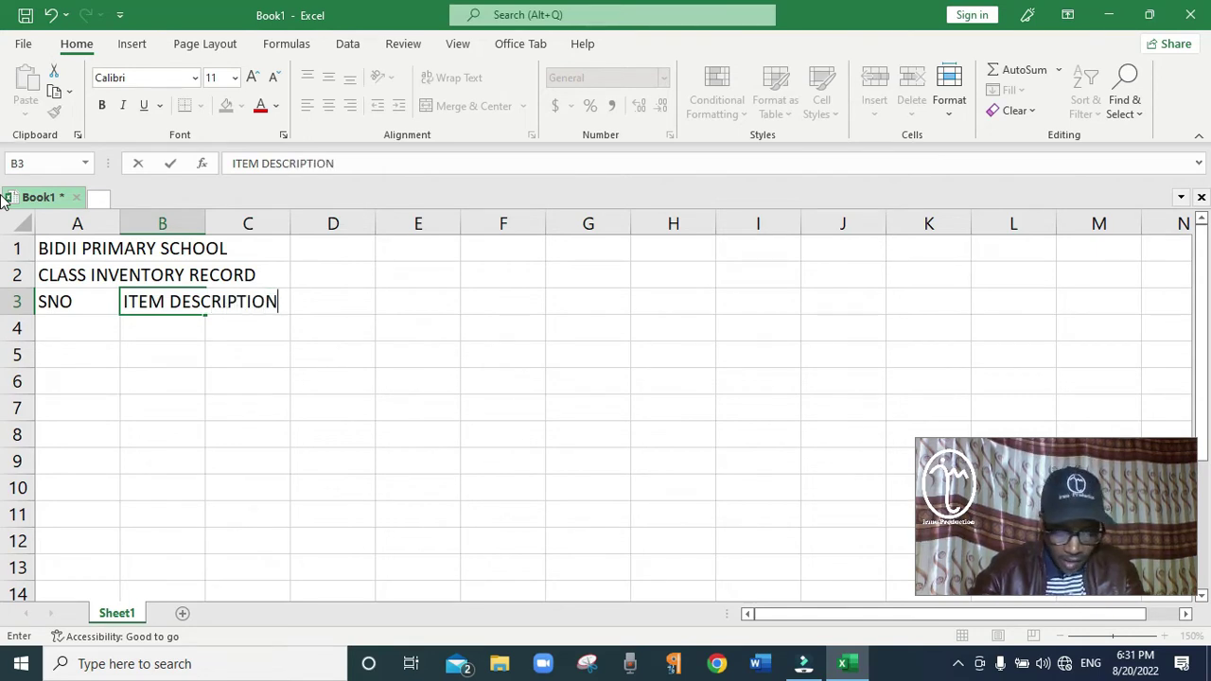
key("Tab")
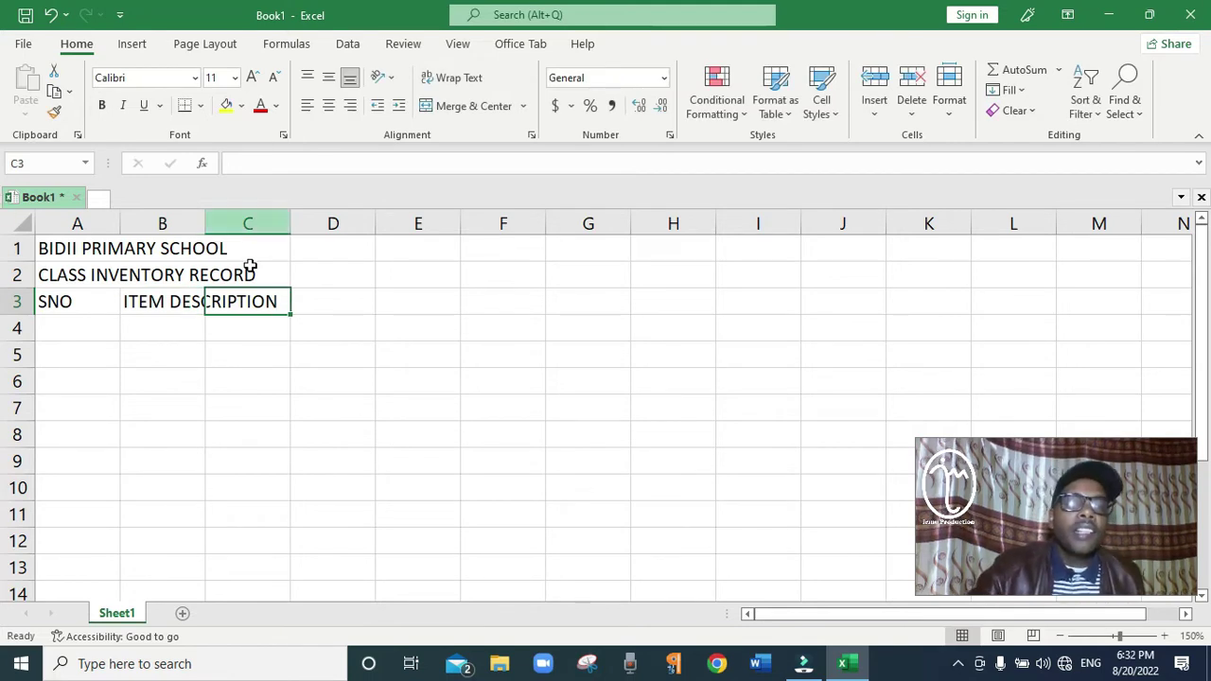
left_click(152, 305)
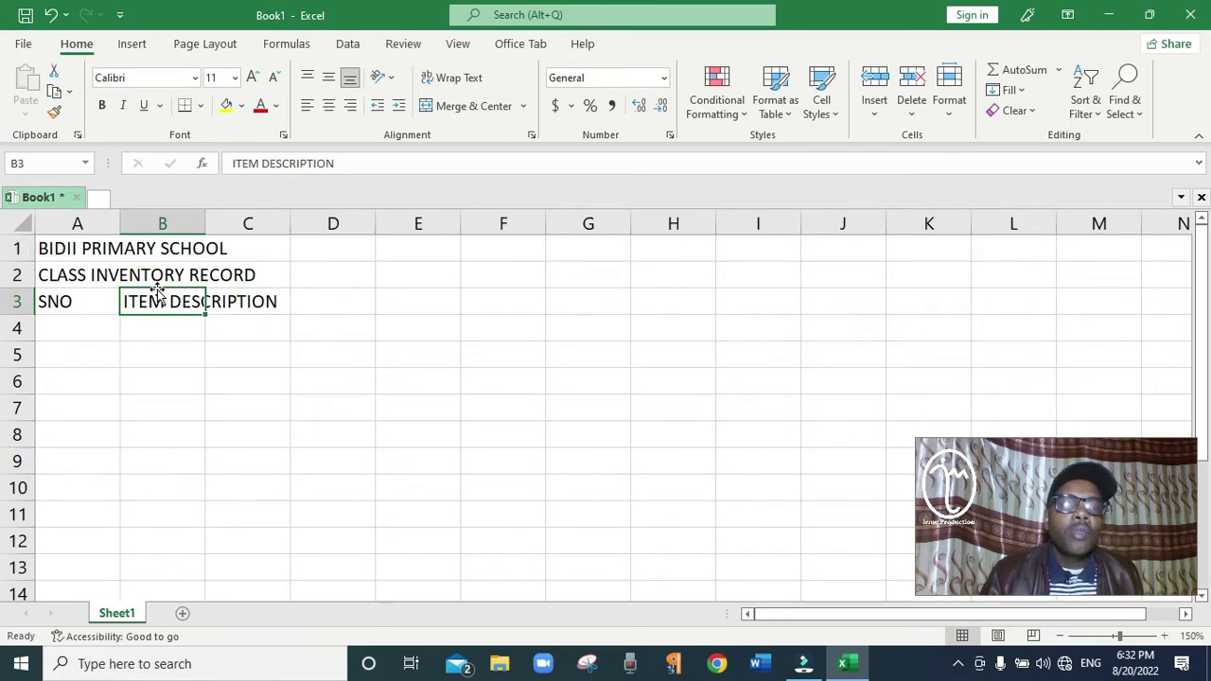
Widen column B so the ITEM DESCRIPTION heading fits inside it, with slight extra room
double_click(205, 225)
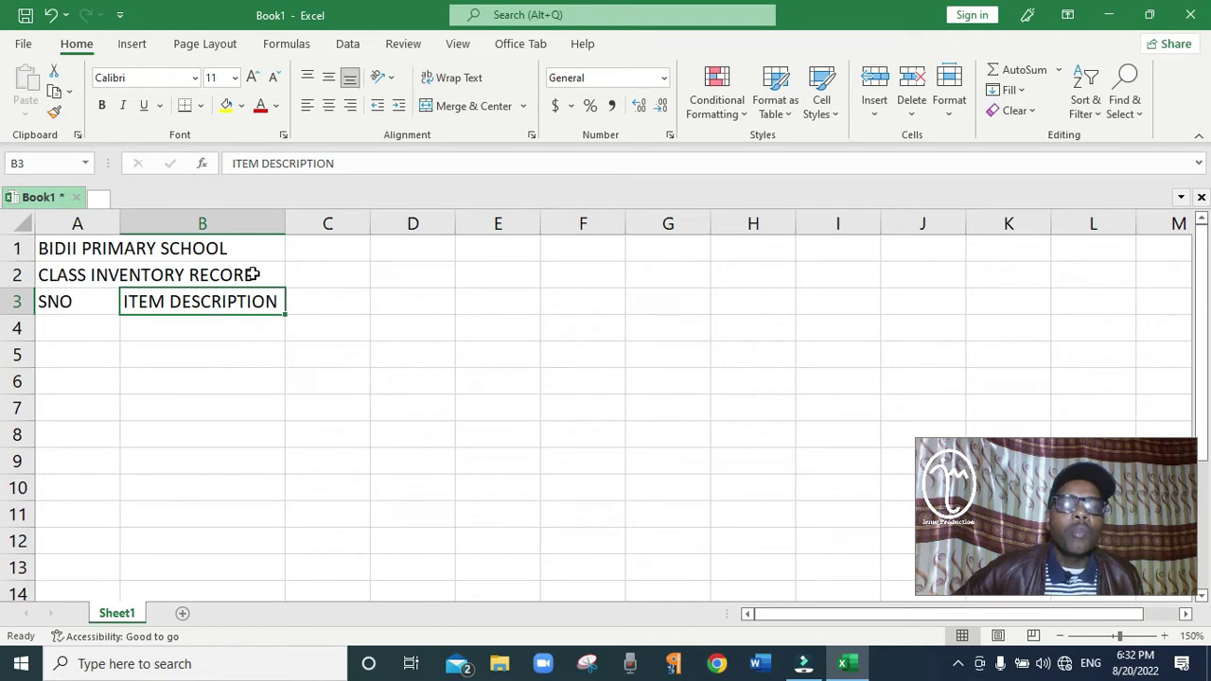
mouse_move(285, 225)
left_mouse_down()
mouse_move(309, 225)
mouse_move(287, 229)
left_mouse_up()
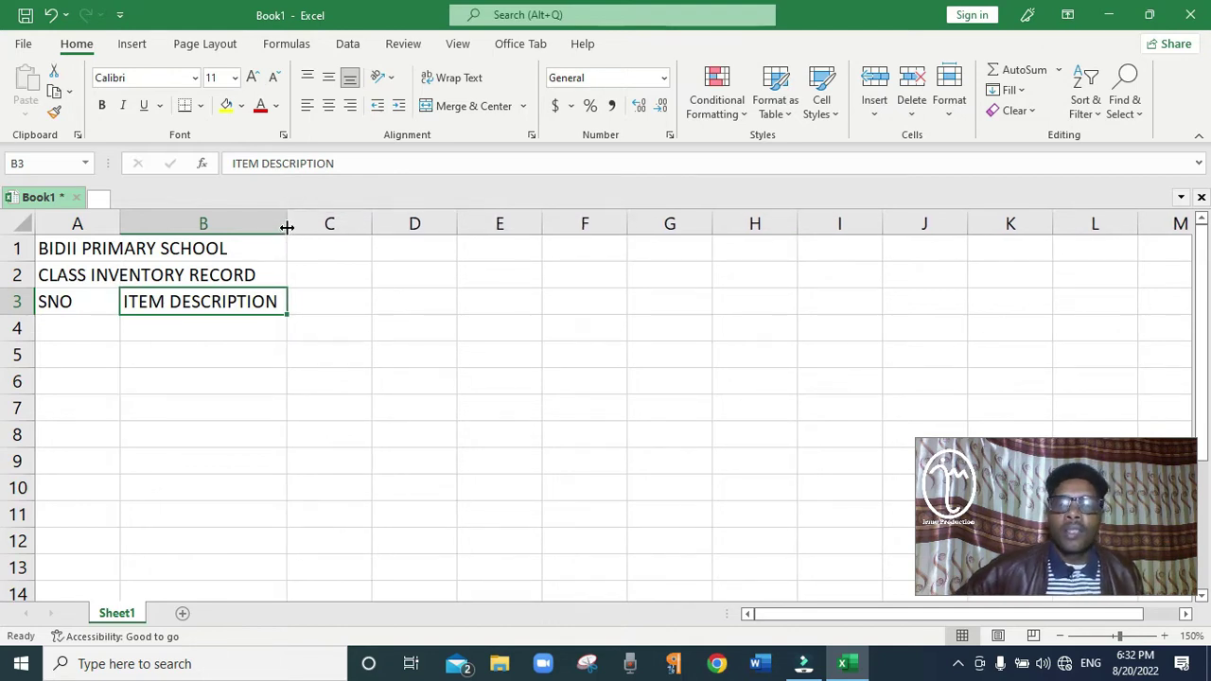
Enter the heading NUMBER OF ITEMS FOUND IN GRADE 4 in cell C3 and autofit column C to it
left_click(344, 304)
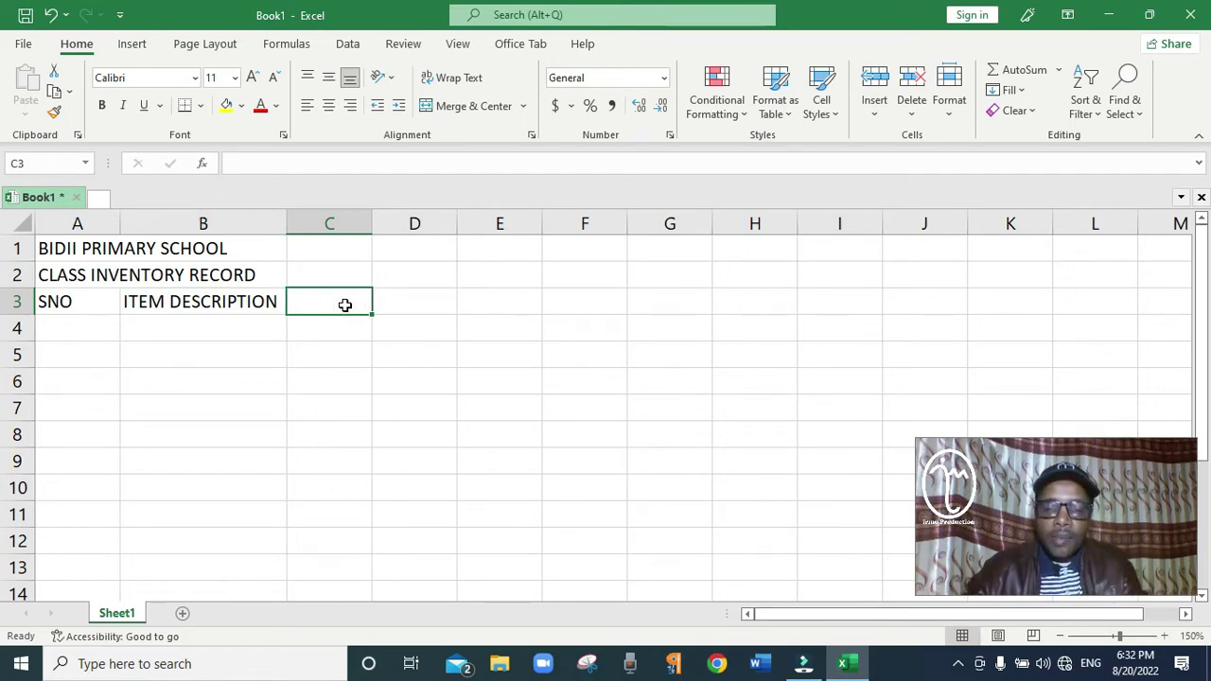
type("NUM")
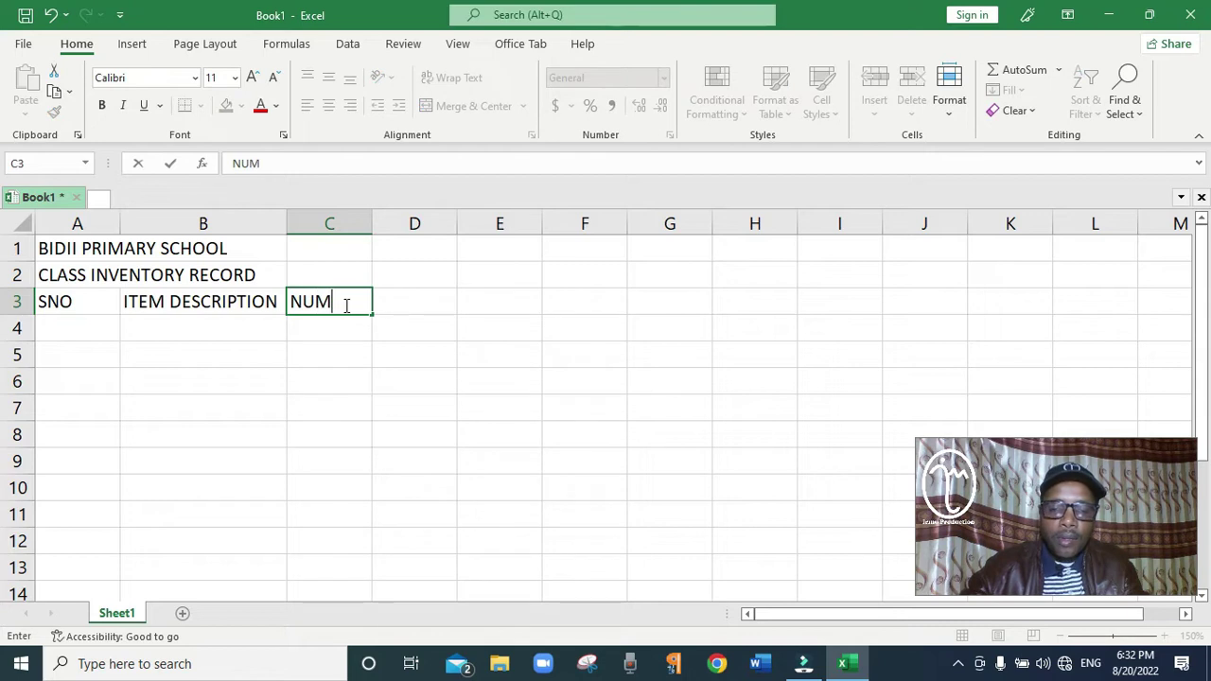
type("BER OF")
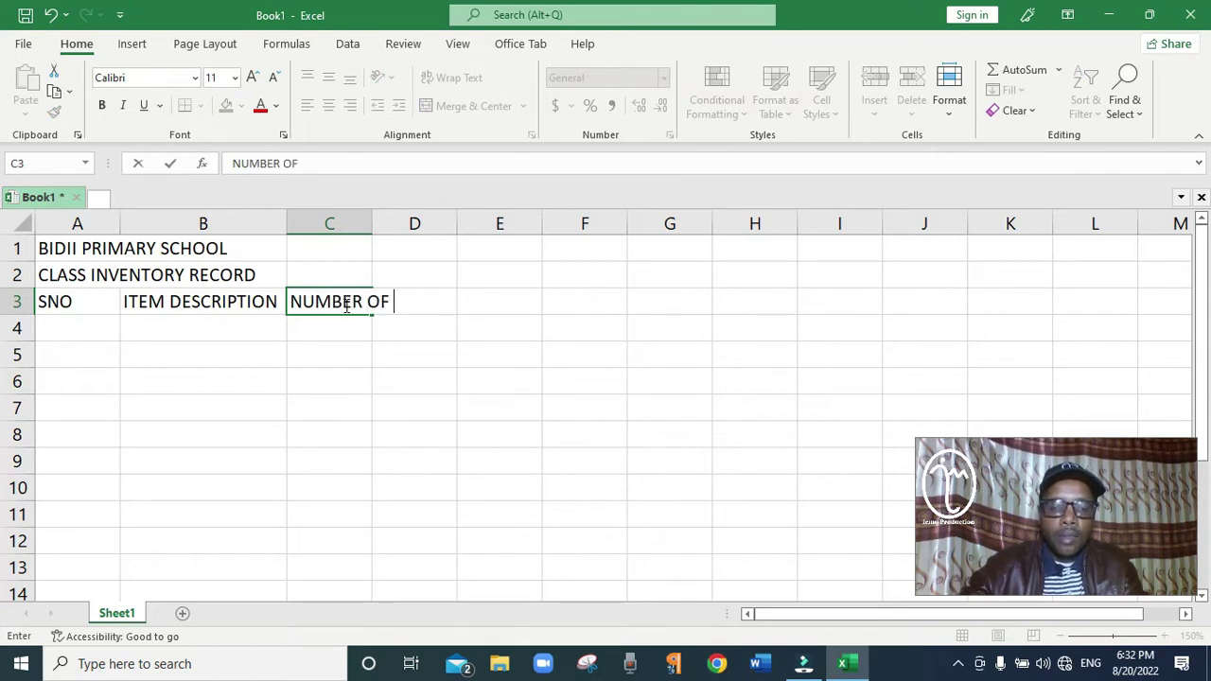
type(" ITEMS ")
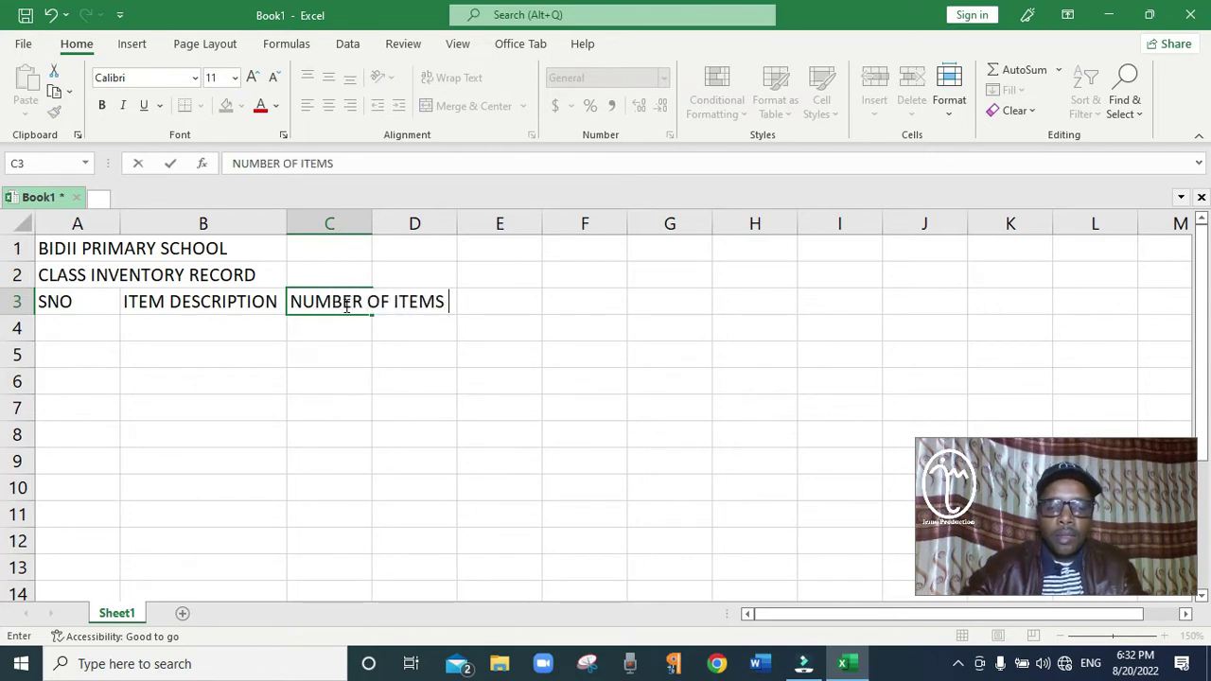
type("FOUND")
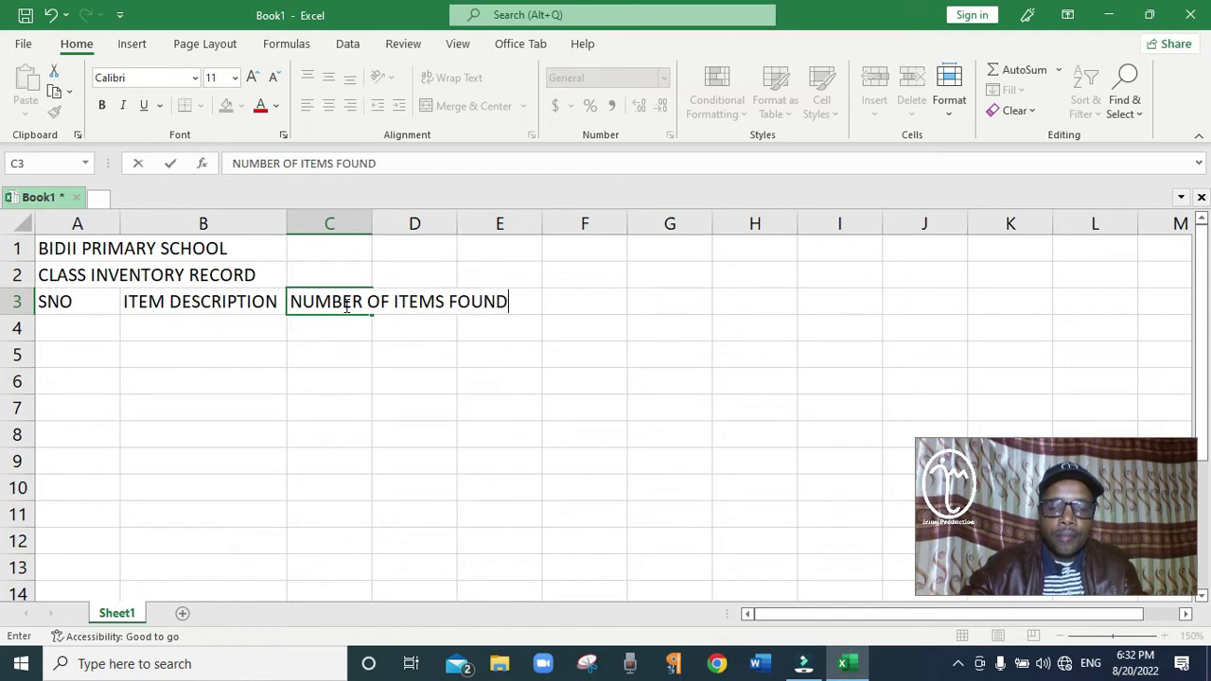
type(" IN G")
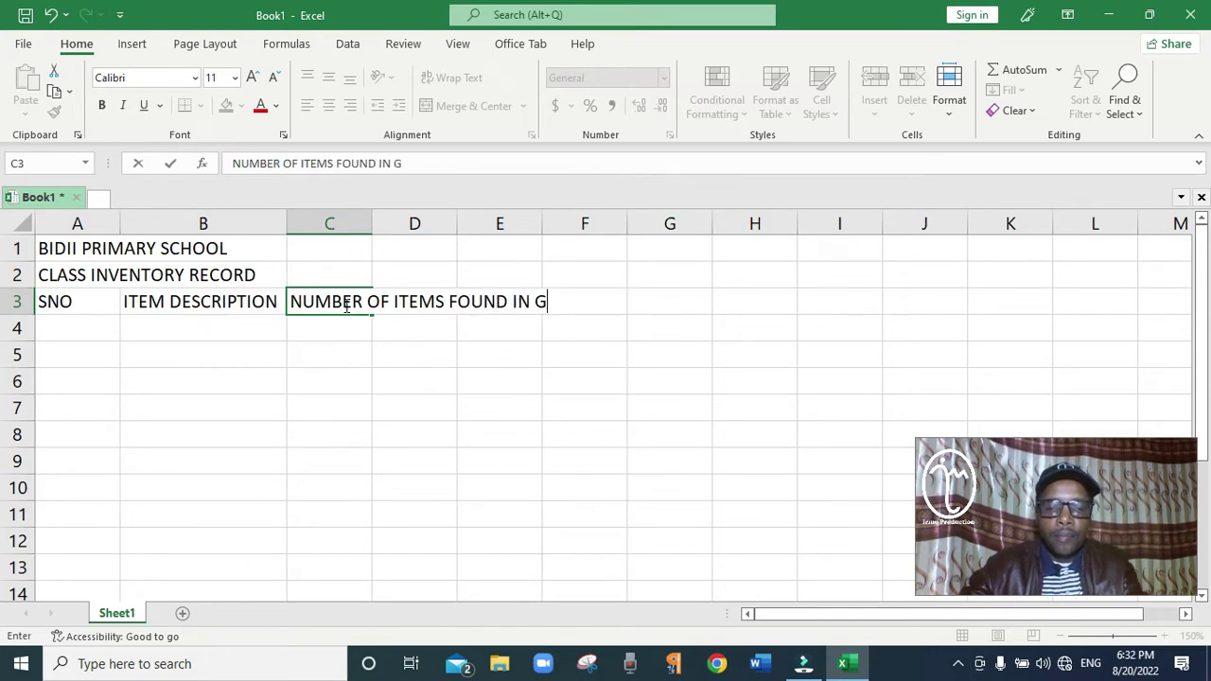
type("RADE 4")
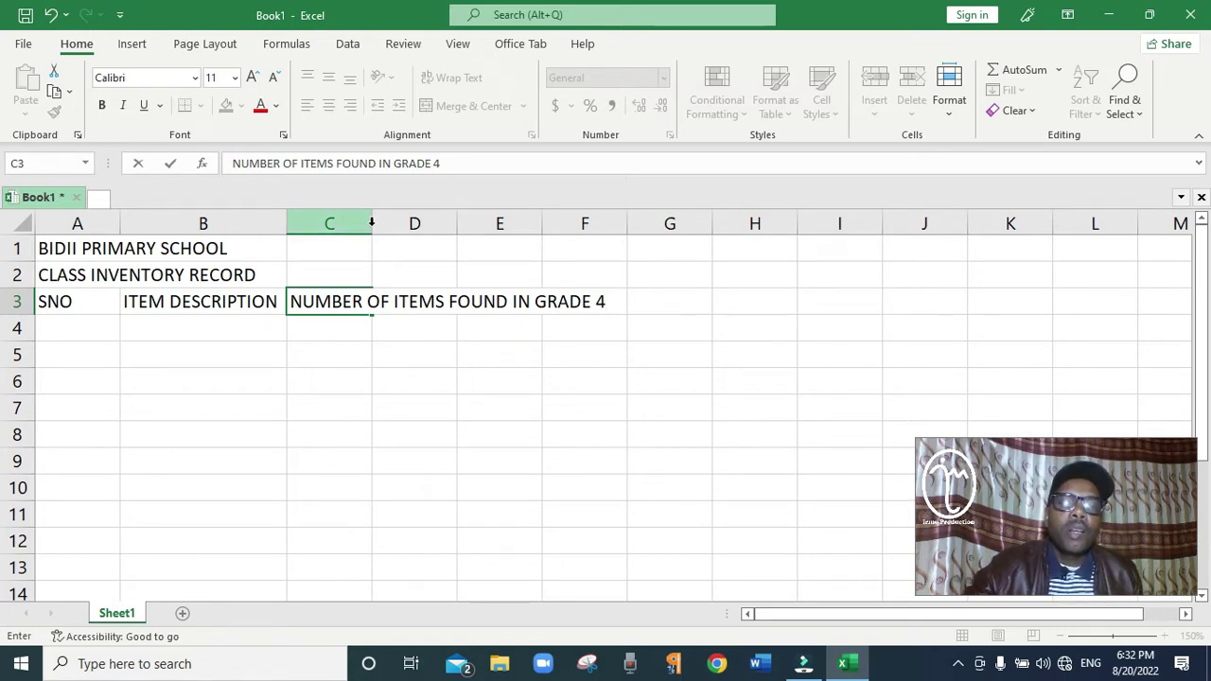
left_click(371, 223)
double_click(372, 224)
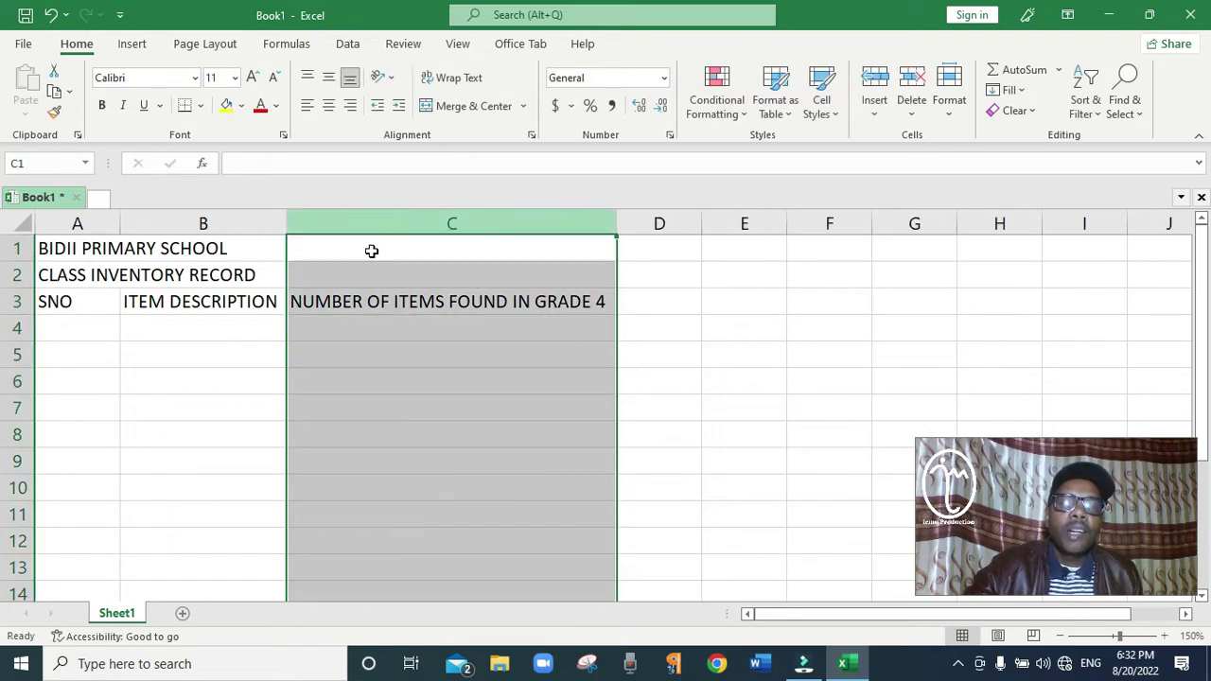
left_click(412, 305)
Enter the heading NUMBER OF ITEMS FOUND IN GRADE 5 in cell D3 and autofit column D to it
left_click(664, 304)
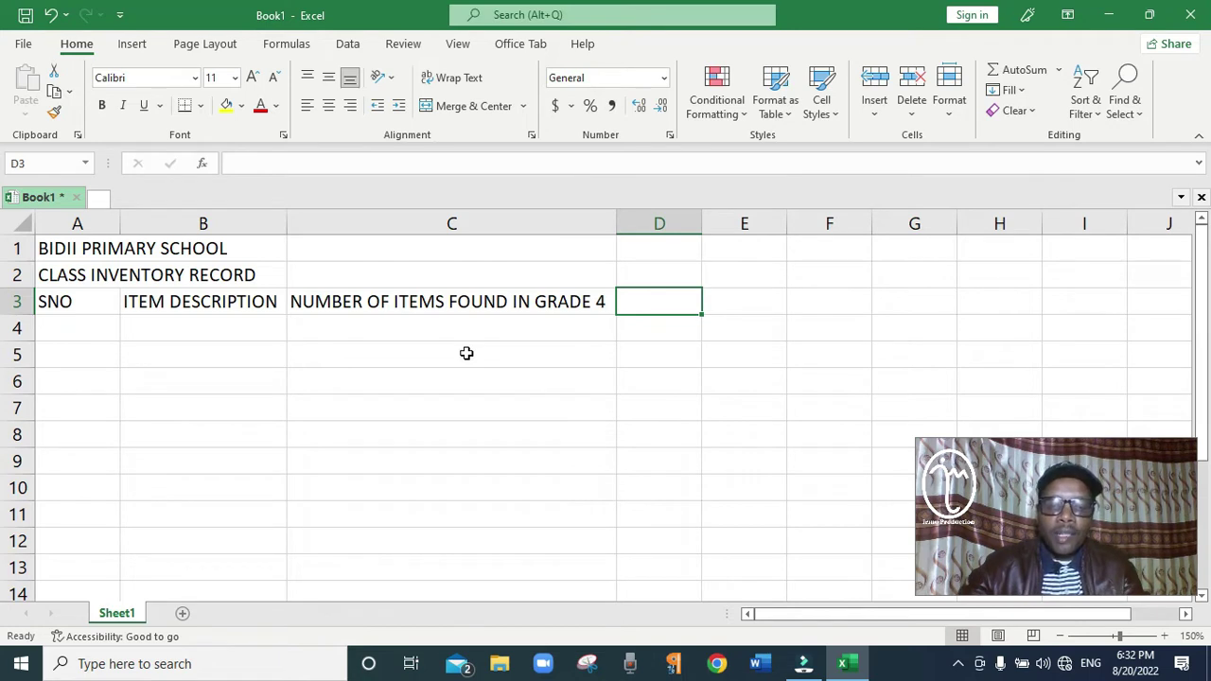
type("NUMBE")
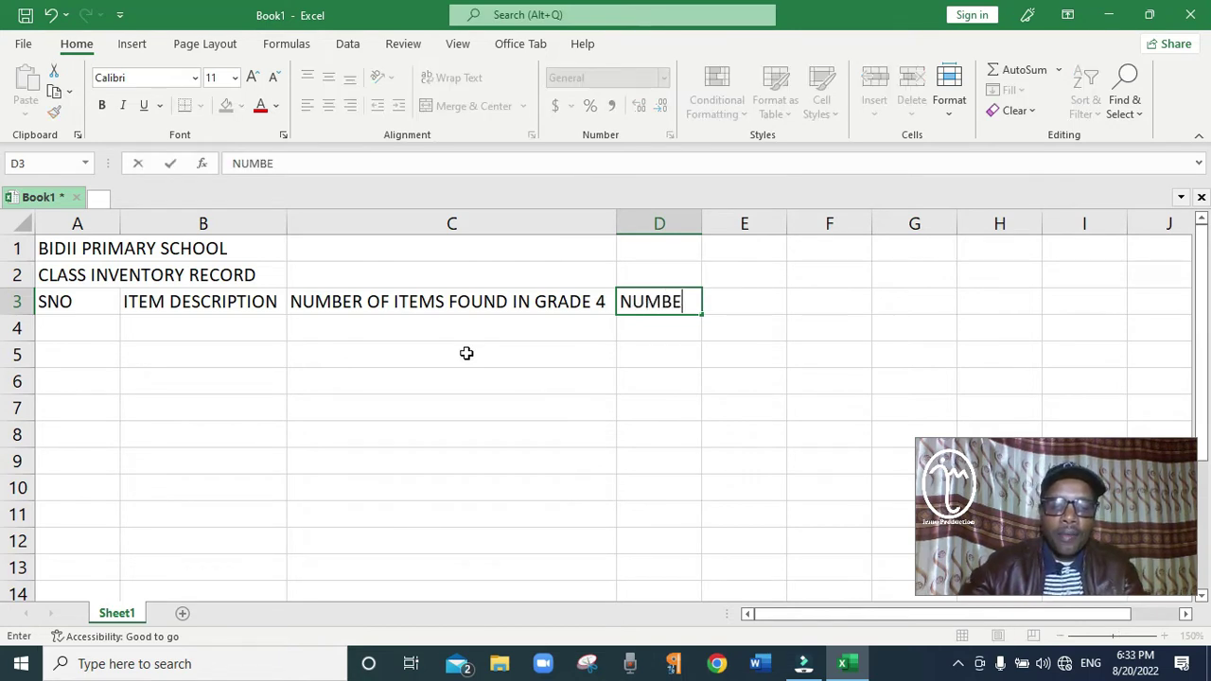
type("R OF I")
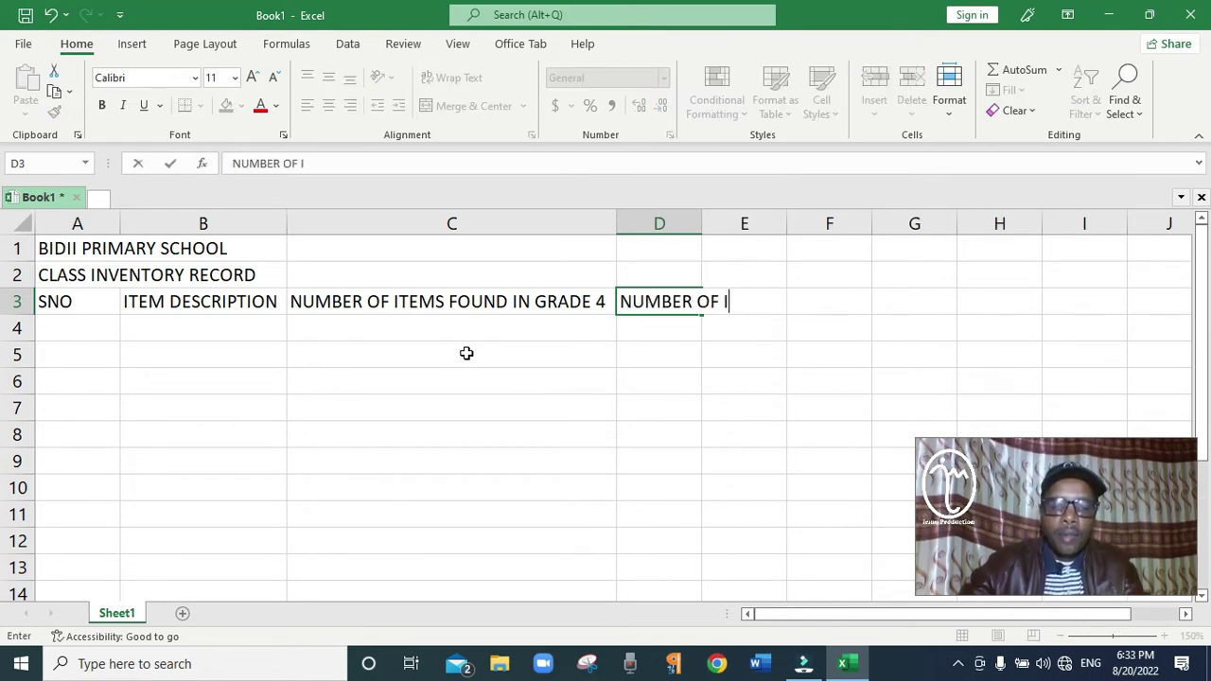
type("TEMS FOUND ")
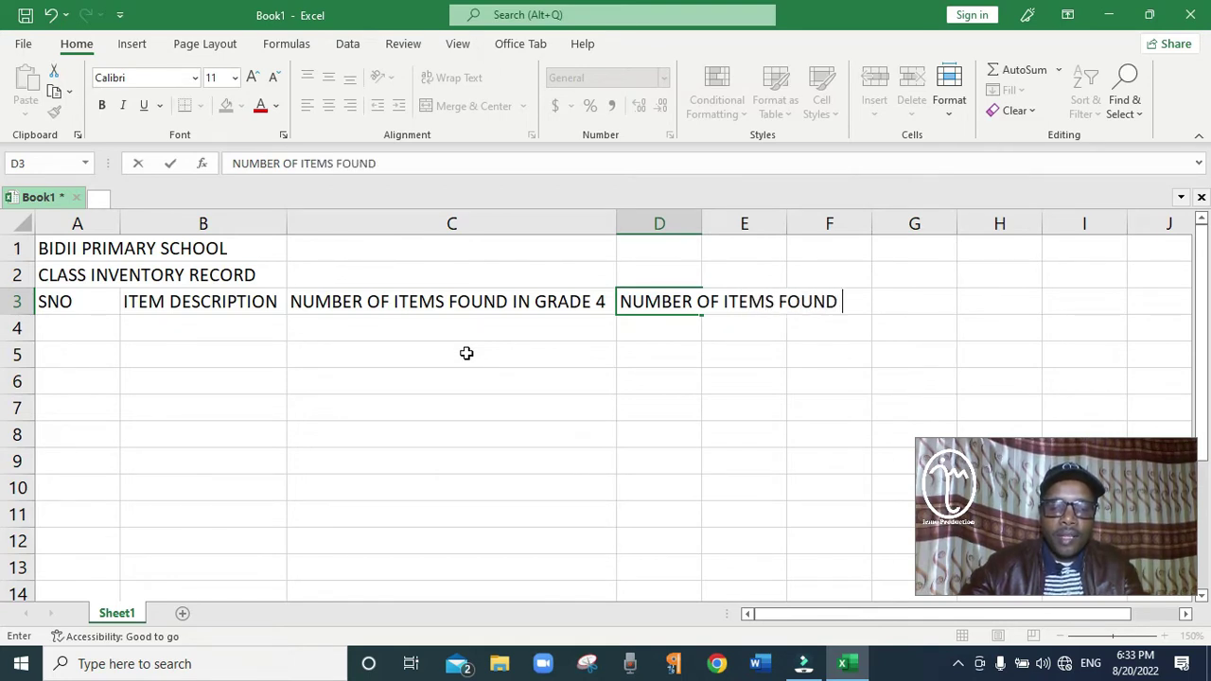
type("IN GRA")
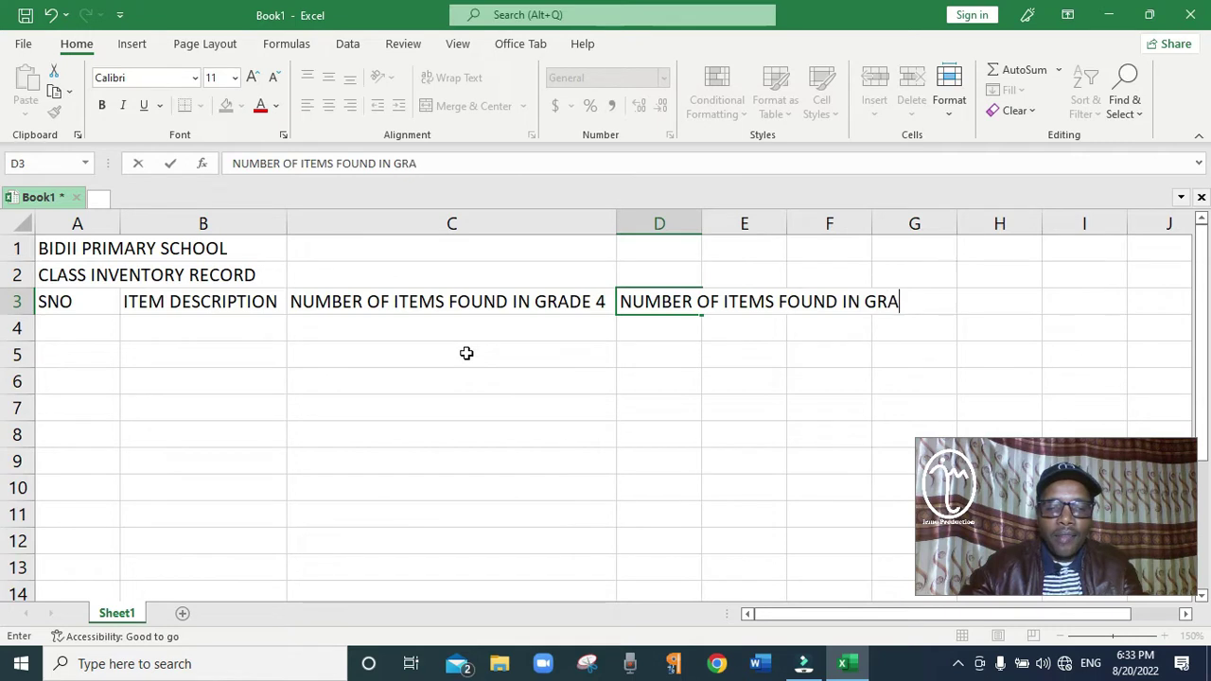
type("DE 5")
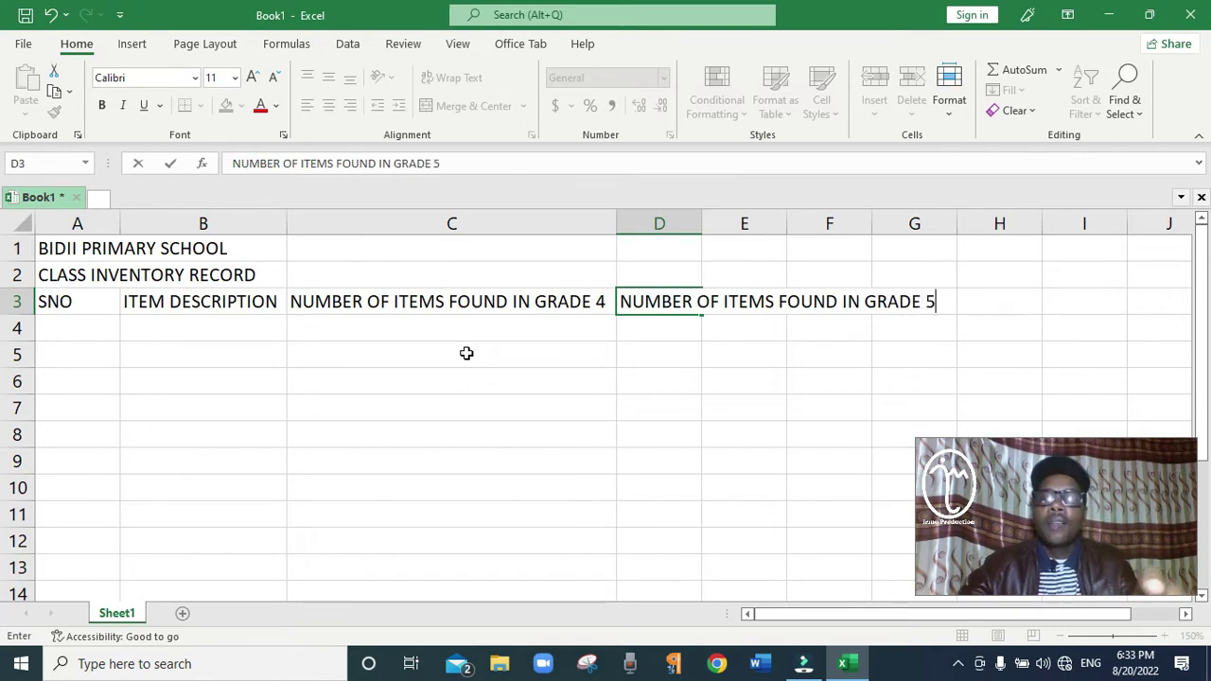
double_click(703, 223)
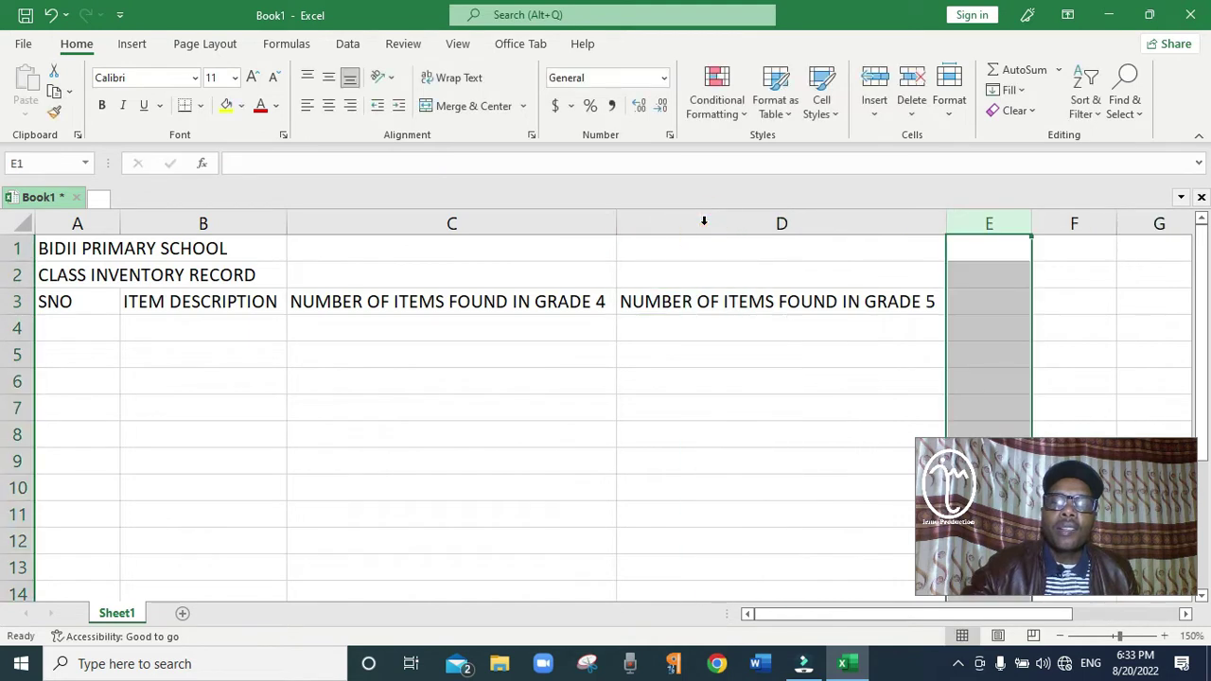
Copy the Grade 5 heading from cell D3 into cell E3 and autofit column E to it
left_click(723, 308)
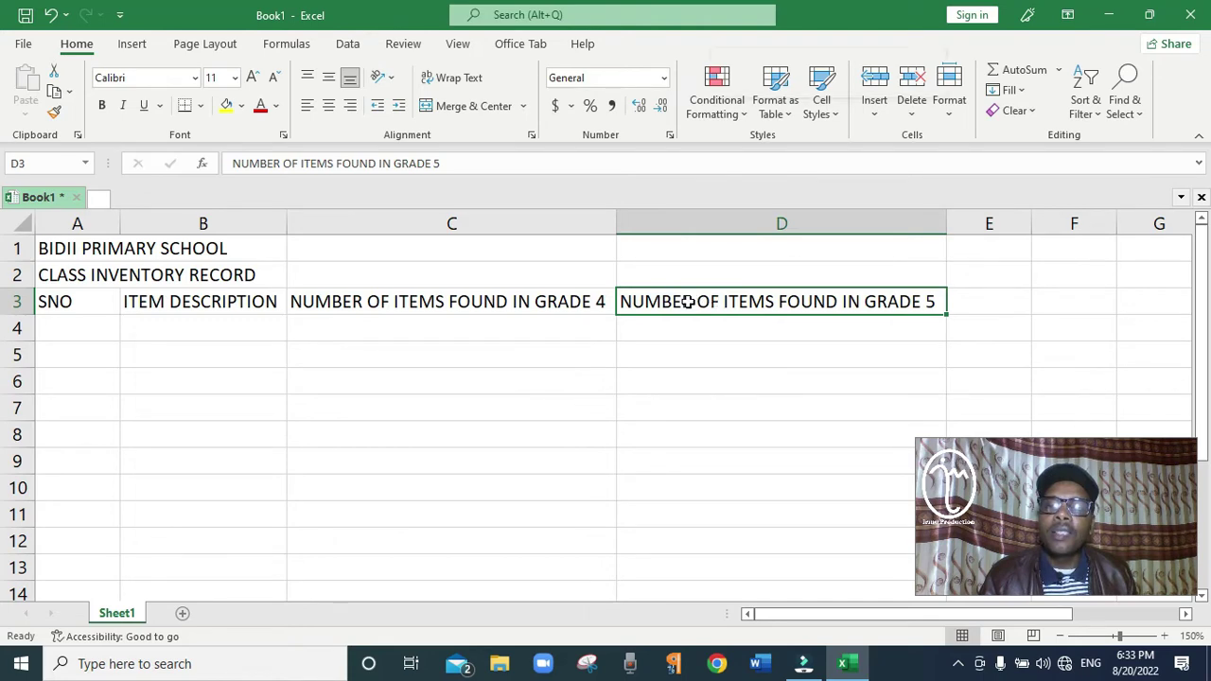
right_click(698, 304)
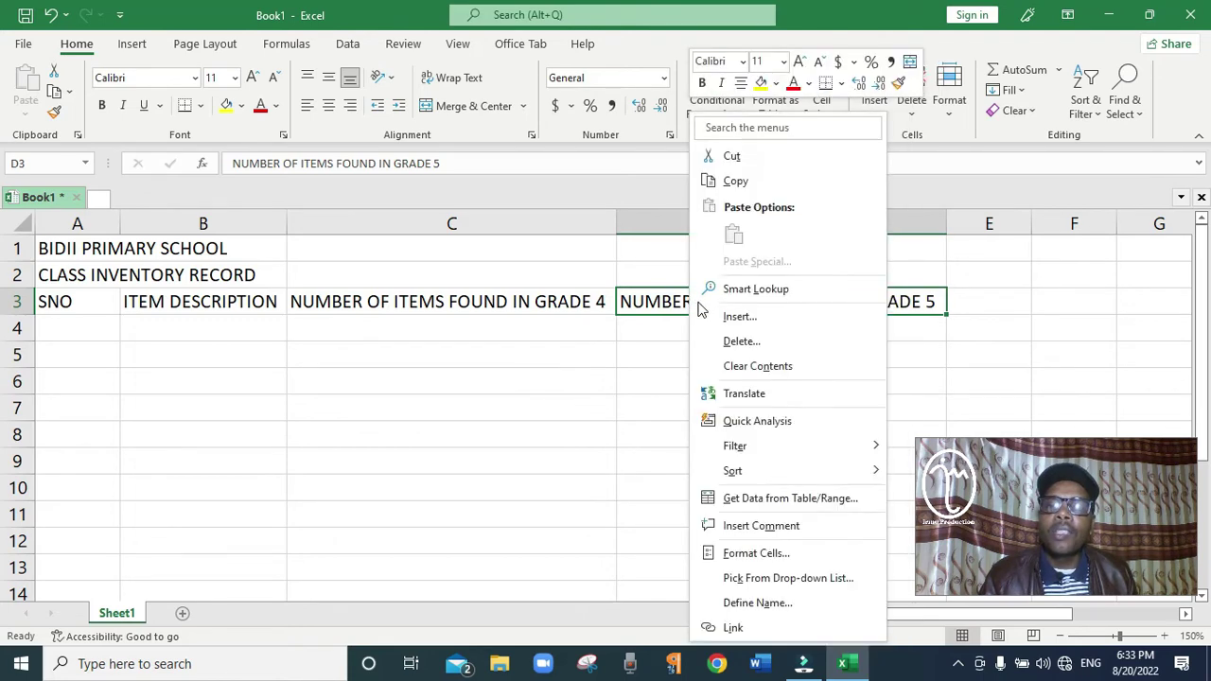
left_click(727, 181)
left_click(981, 303)
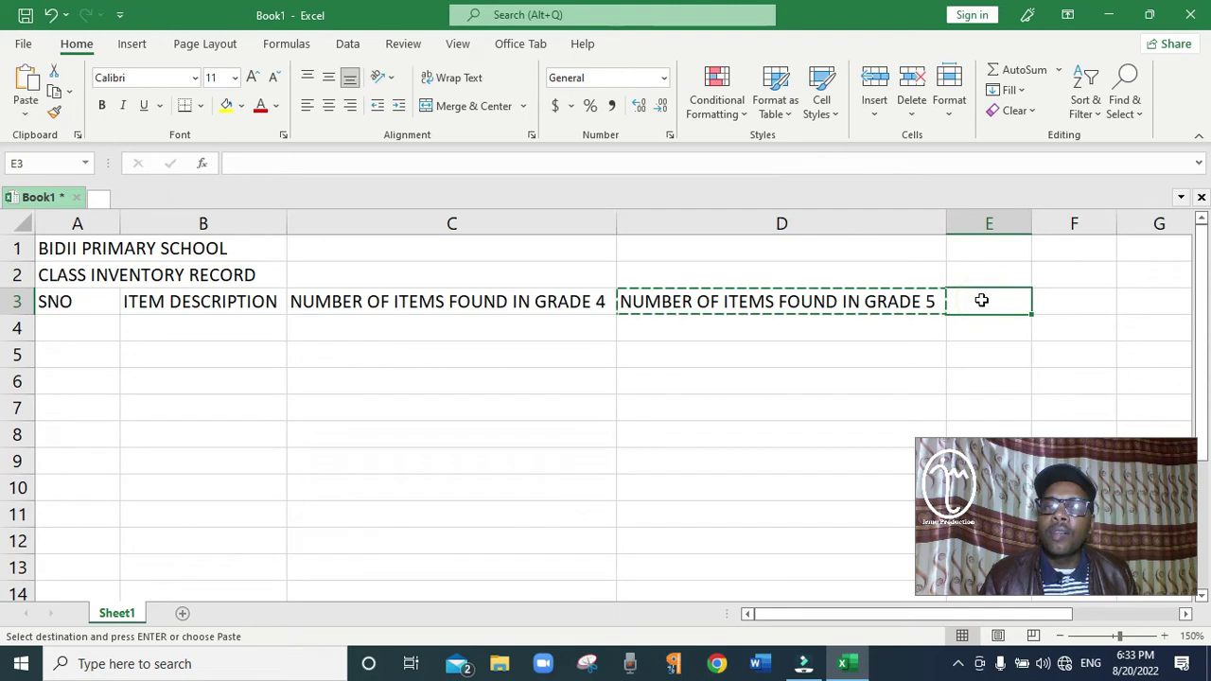
key("ctrl+v")
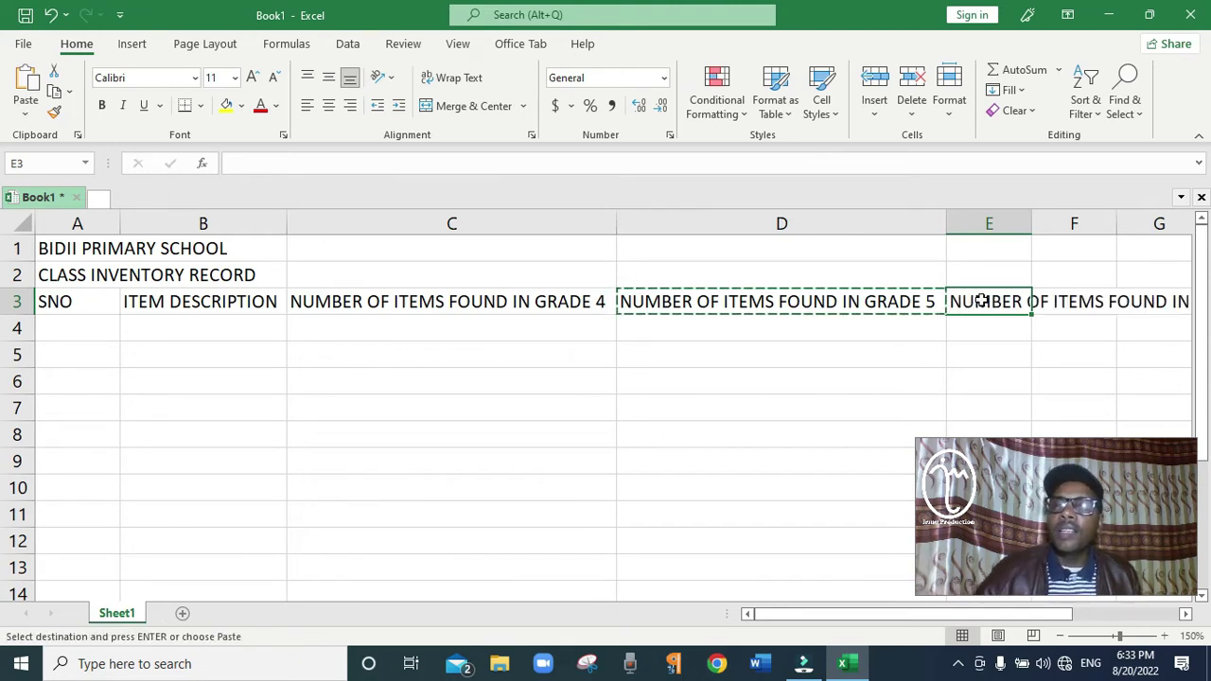
key("Escape")
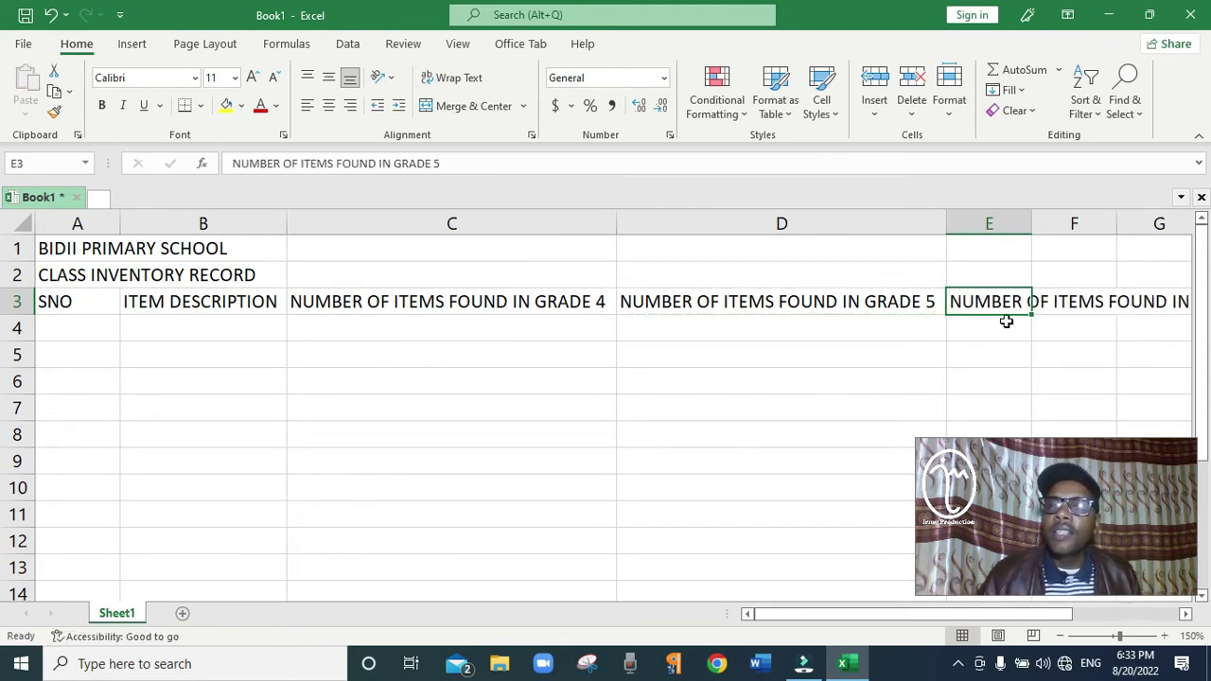
double_click(1035, 217)
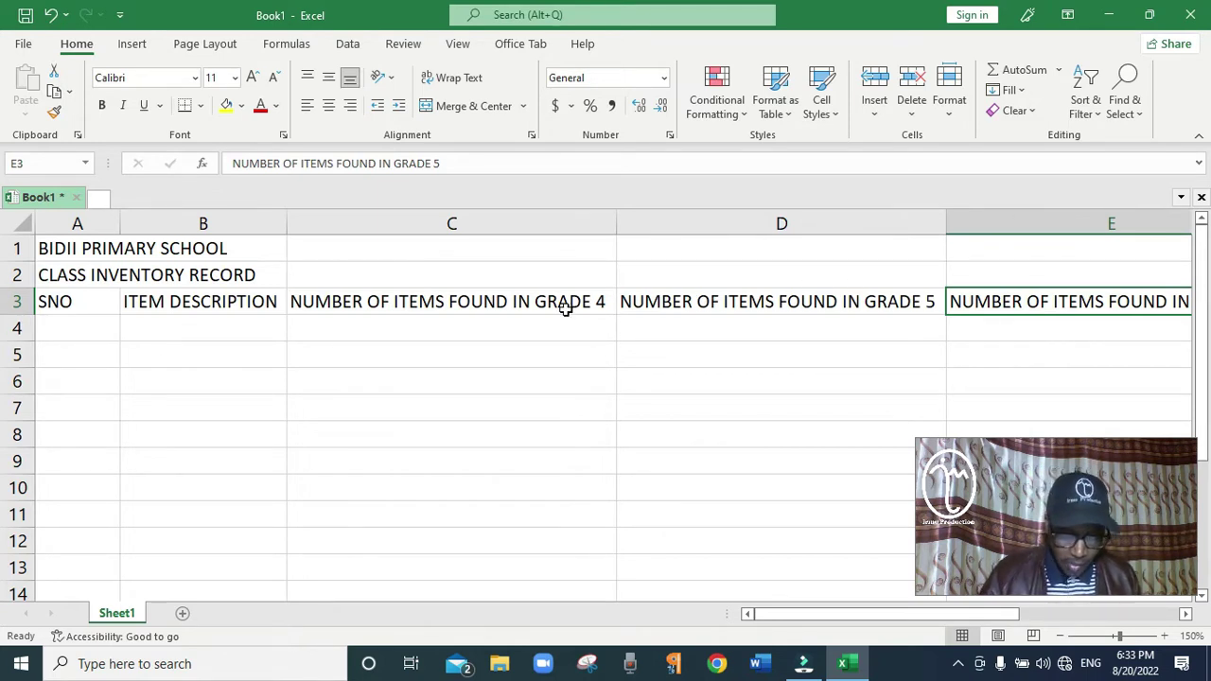
Enter the serial numbers 1 to 8 down the SNO column in cells A4 to A11
left_click(69, 326)
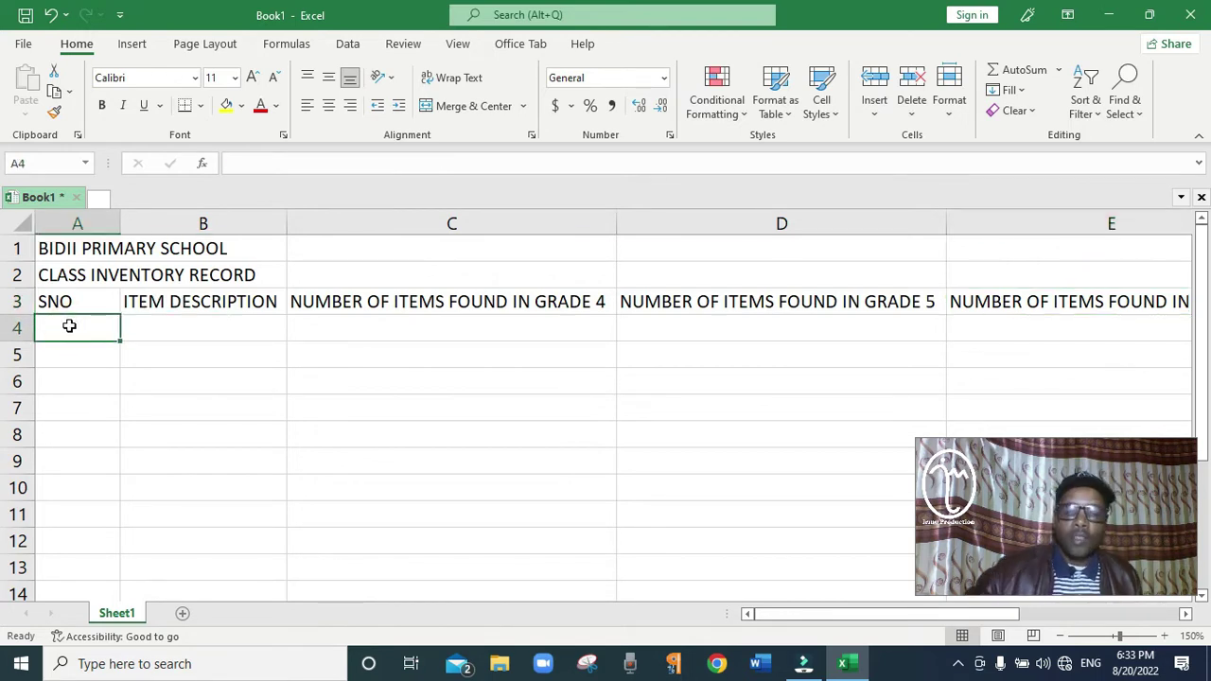
type("1")
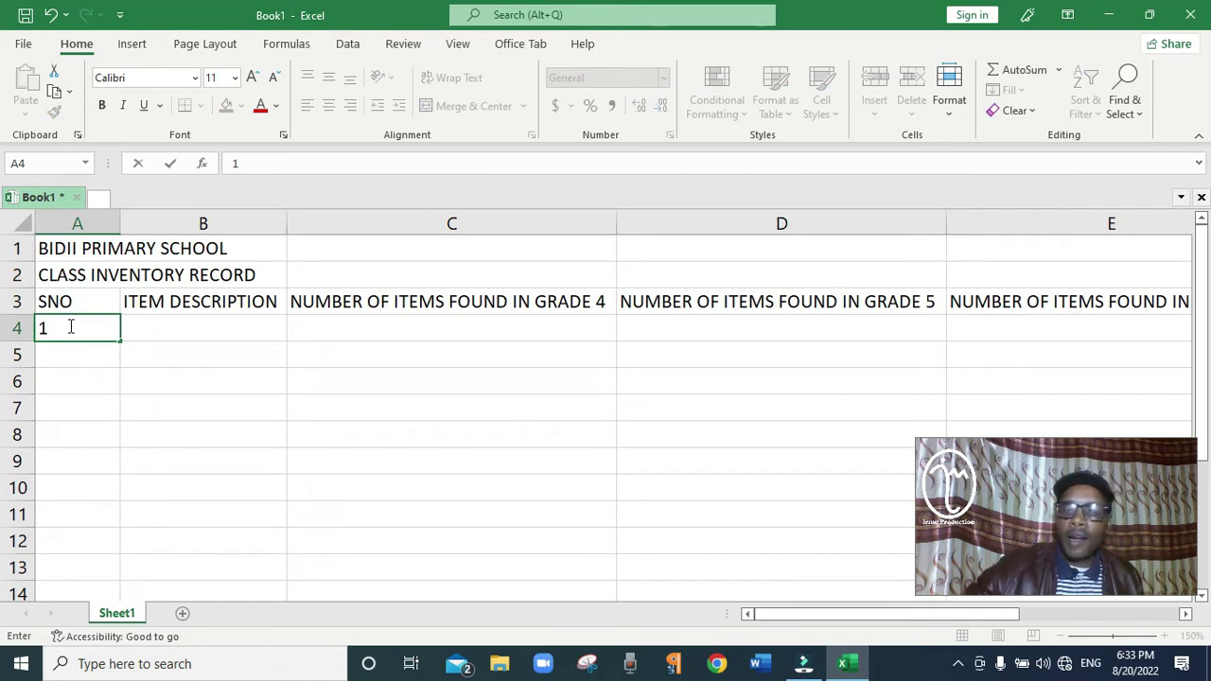
key("Return")
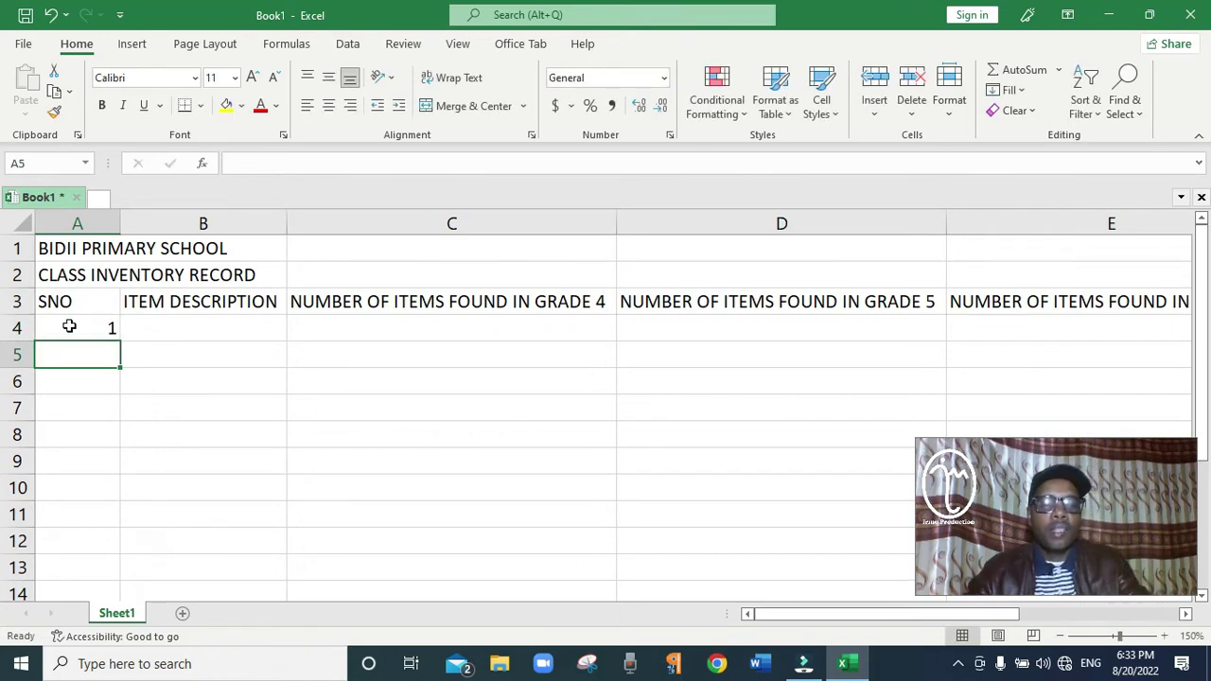
type("2")
key("Return")
type("3")
key("Return")
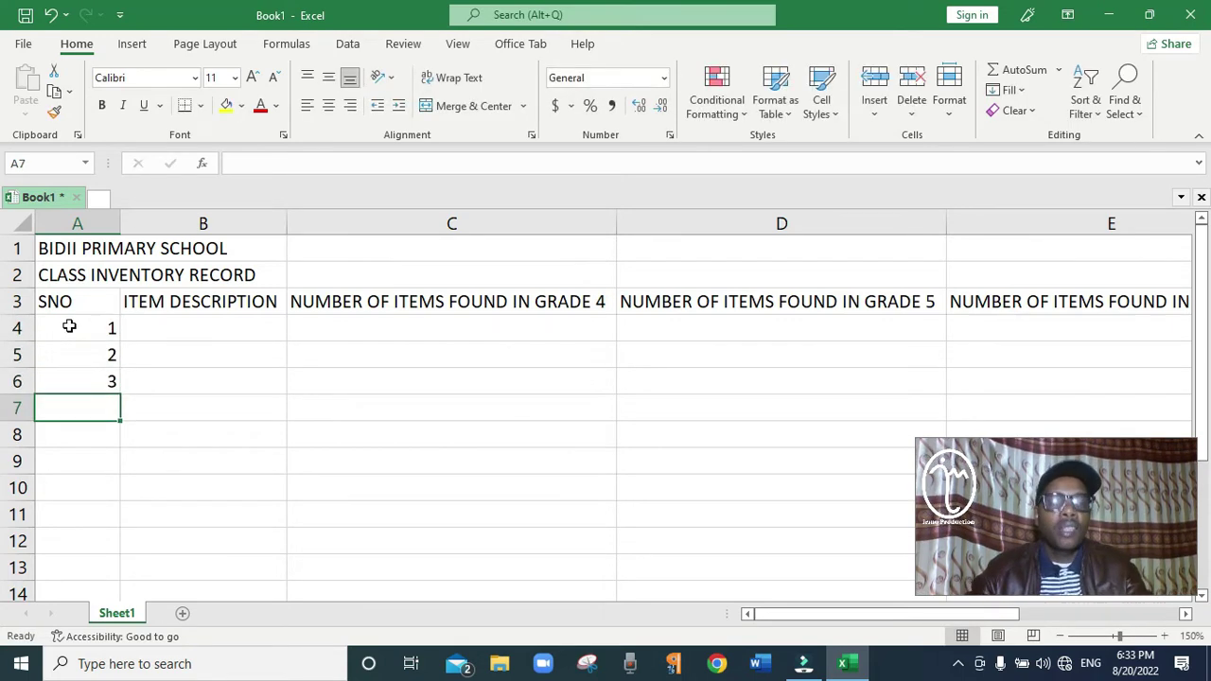
type("4")
key("Return")
type("5")
key("Return")
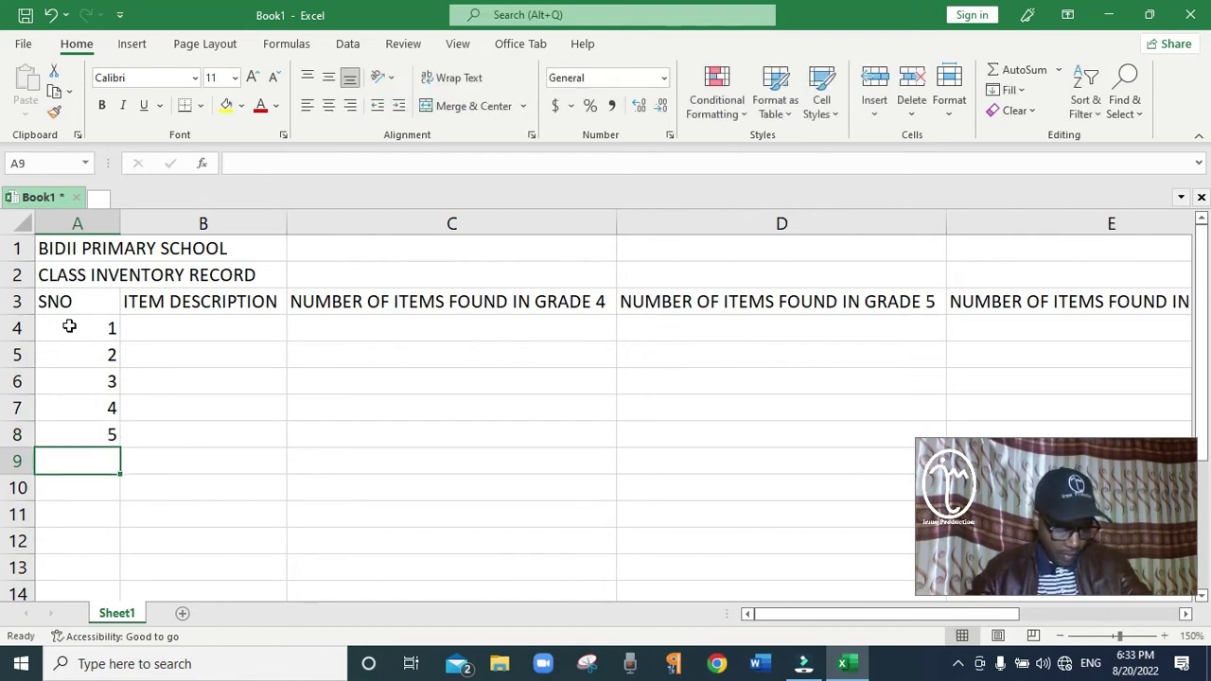
type("6")
key("Return")
type("7")
key("Return")
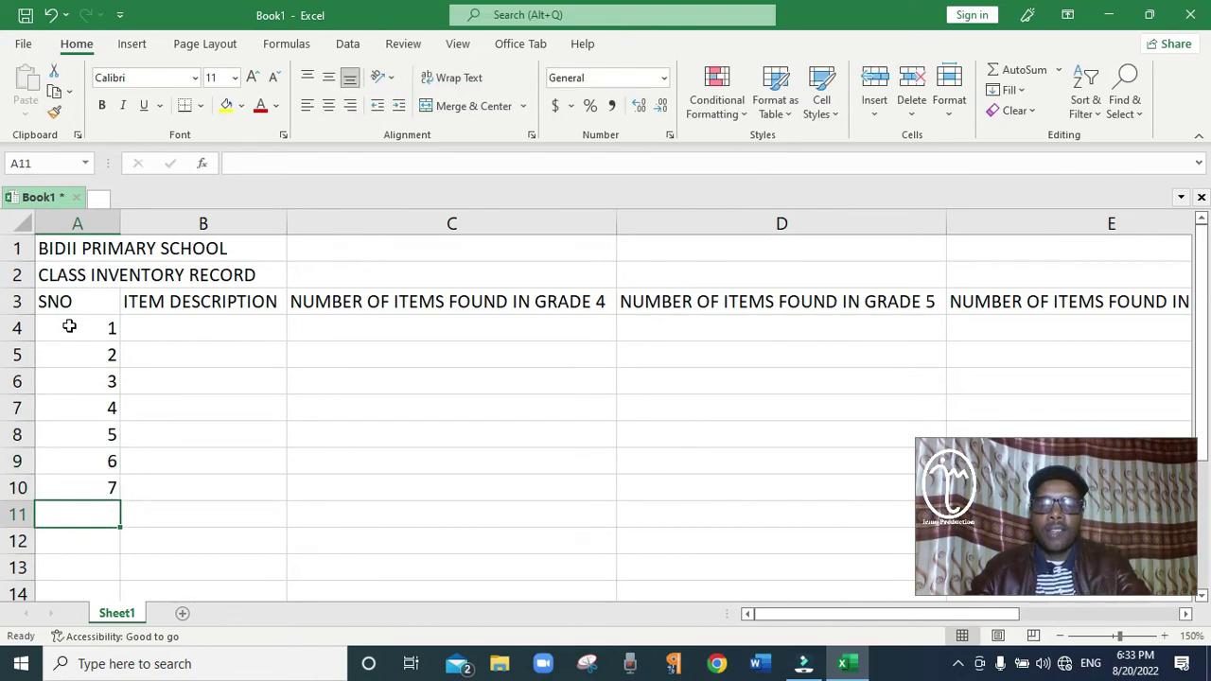
type("8")
key("Return")
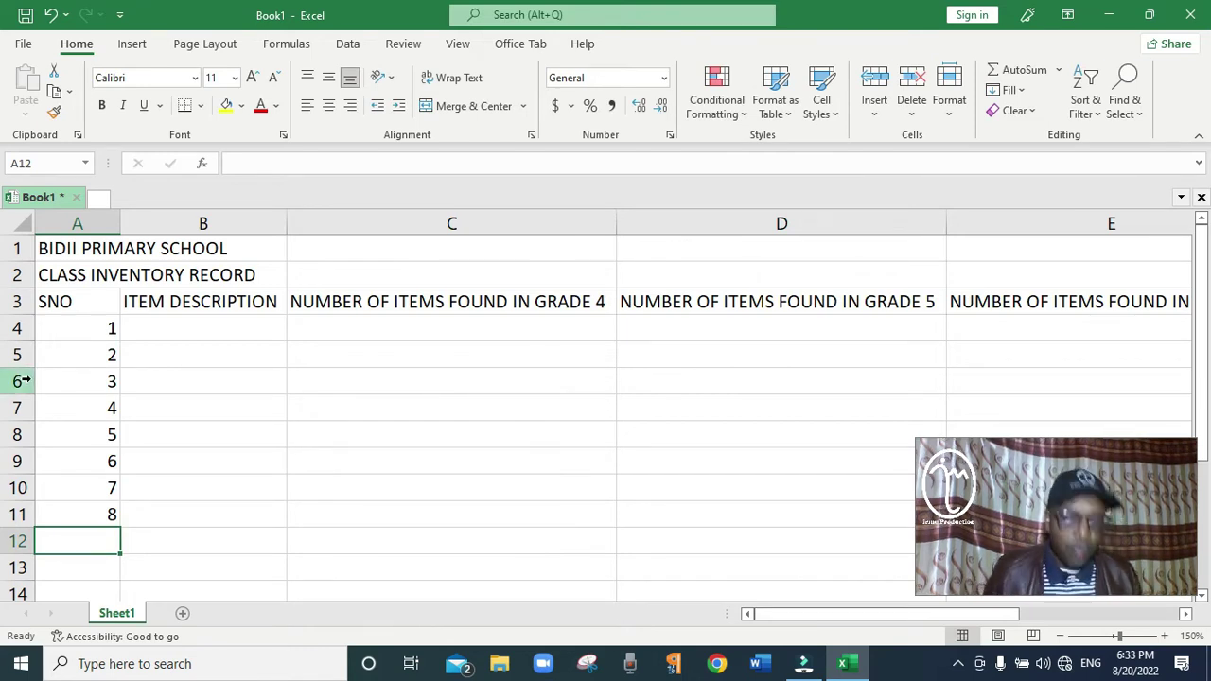
Enter the item descriptions Desks in cell B4 and Chairs in cell B5
left_click(199, 328)
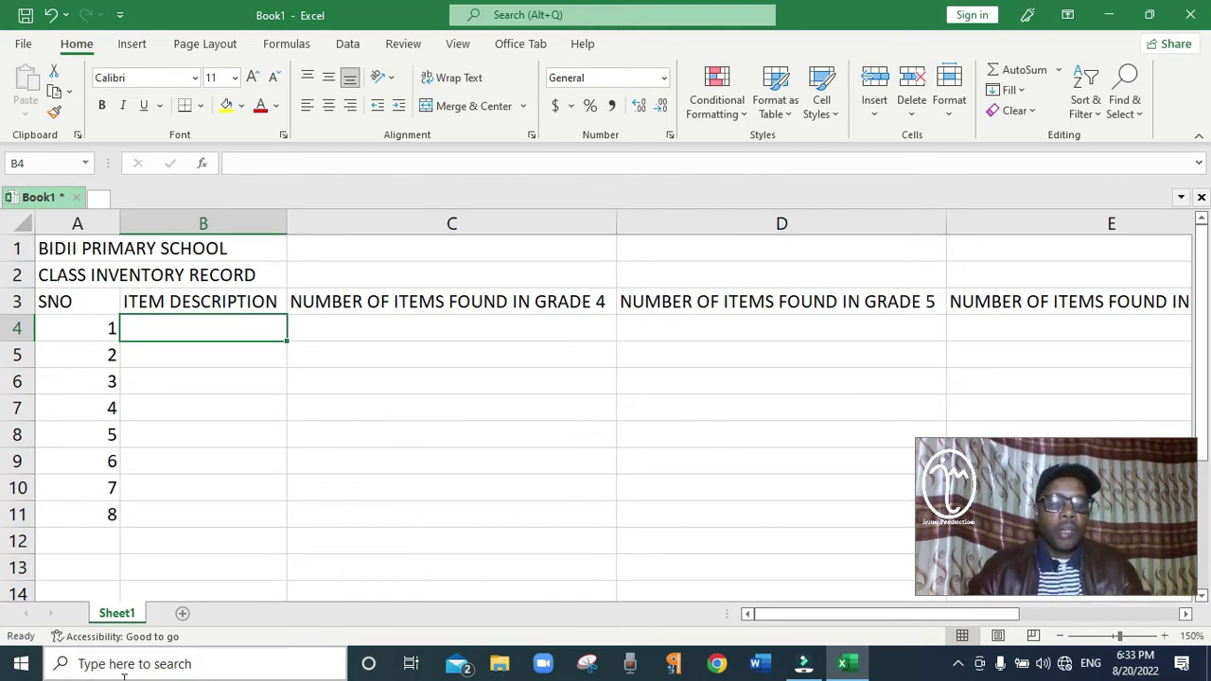
type("Desks")
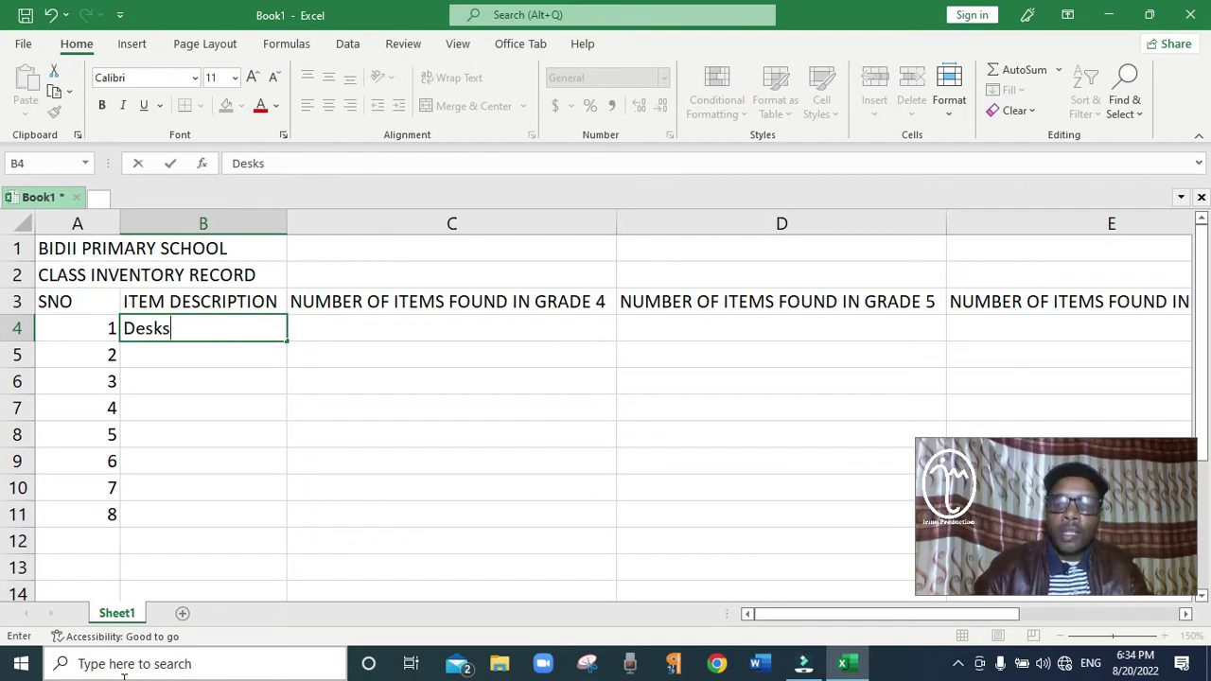
key("Return")
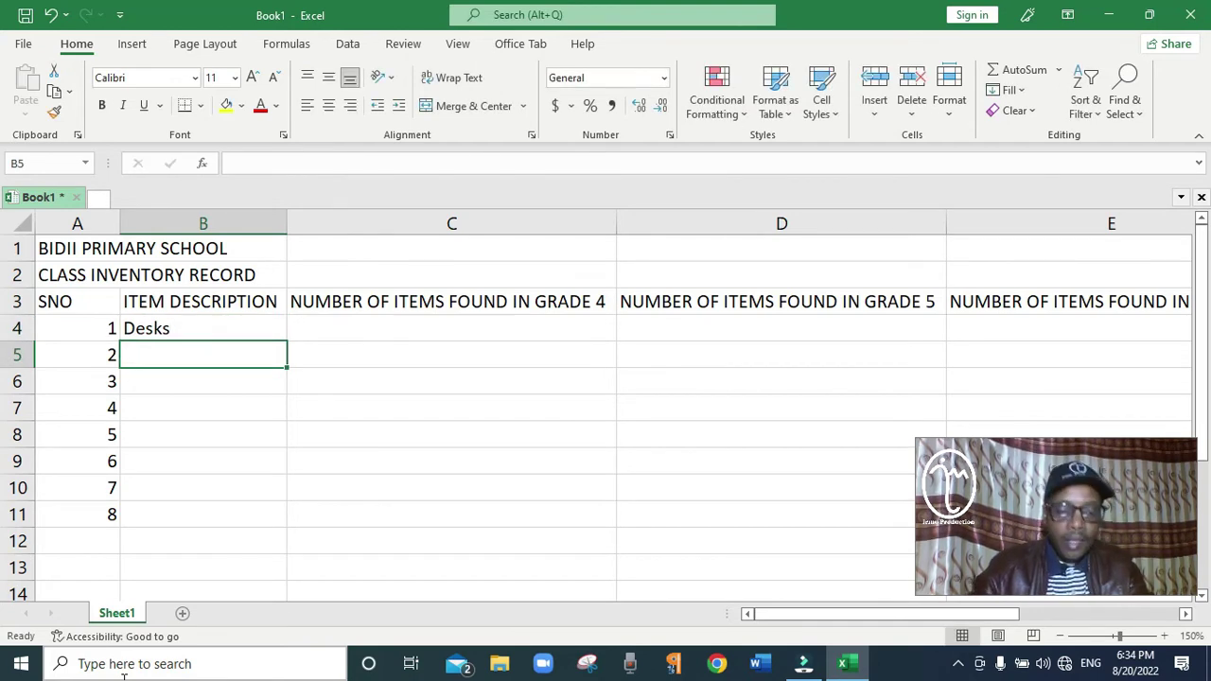
type("Chairs")
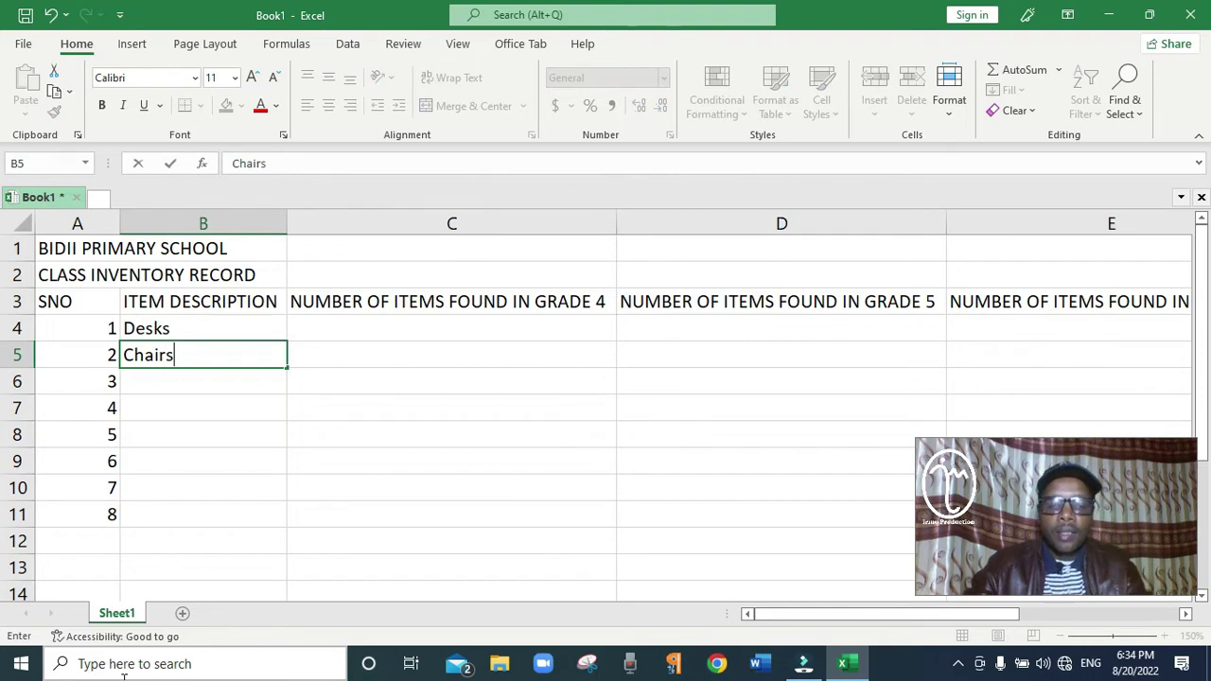
key("Return")
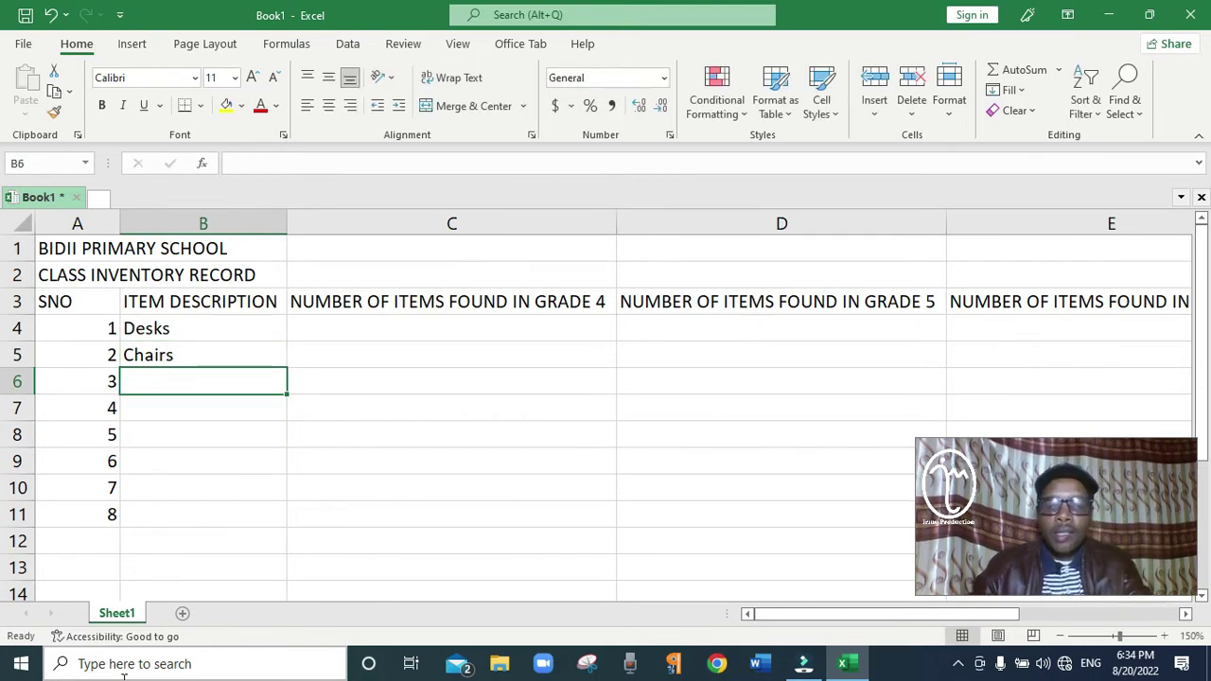
Enter the item descriptions Tables, Chalkboard and Dusters in cells B6 to B8
type("Tables")
key("Return")
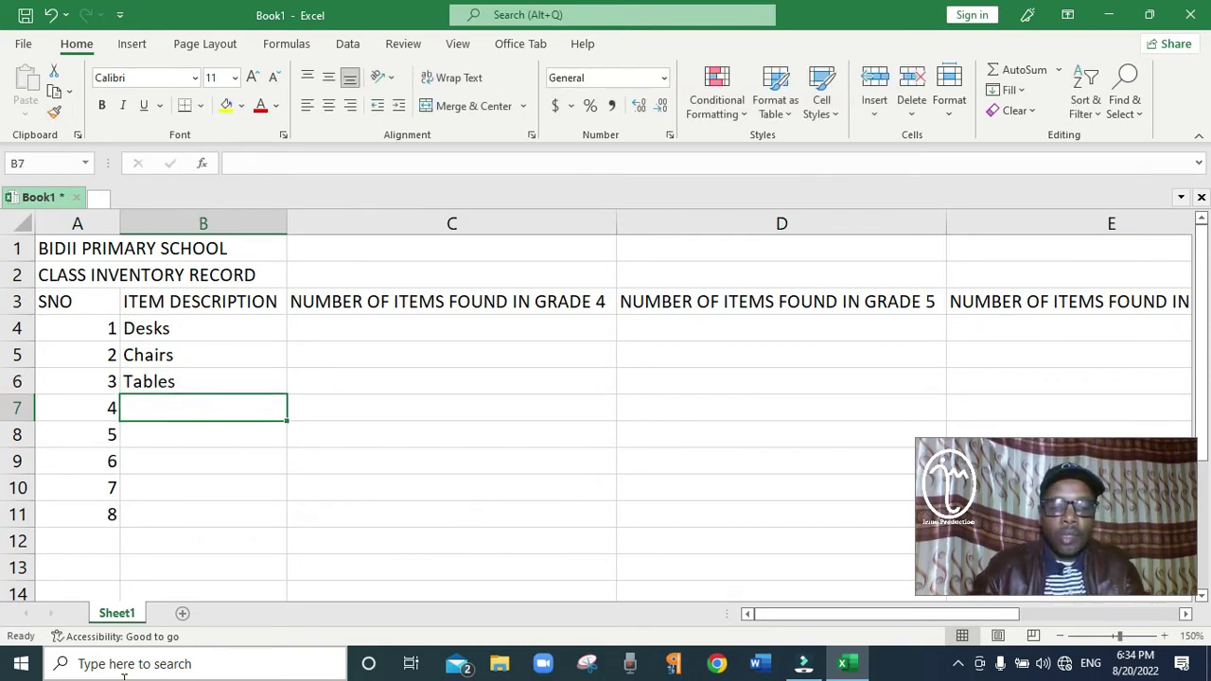
type("Chalkboard")
key("Return")
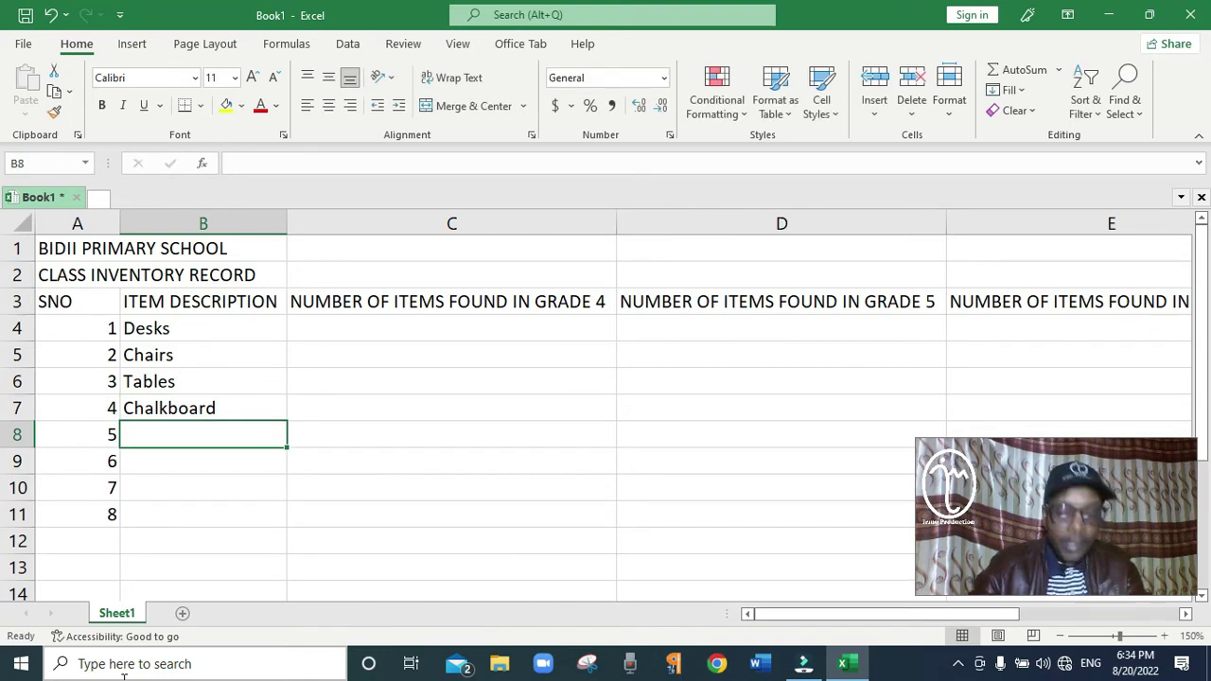
type("Desks")
type("usters")
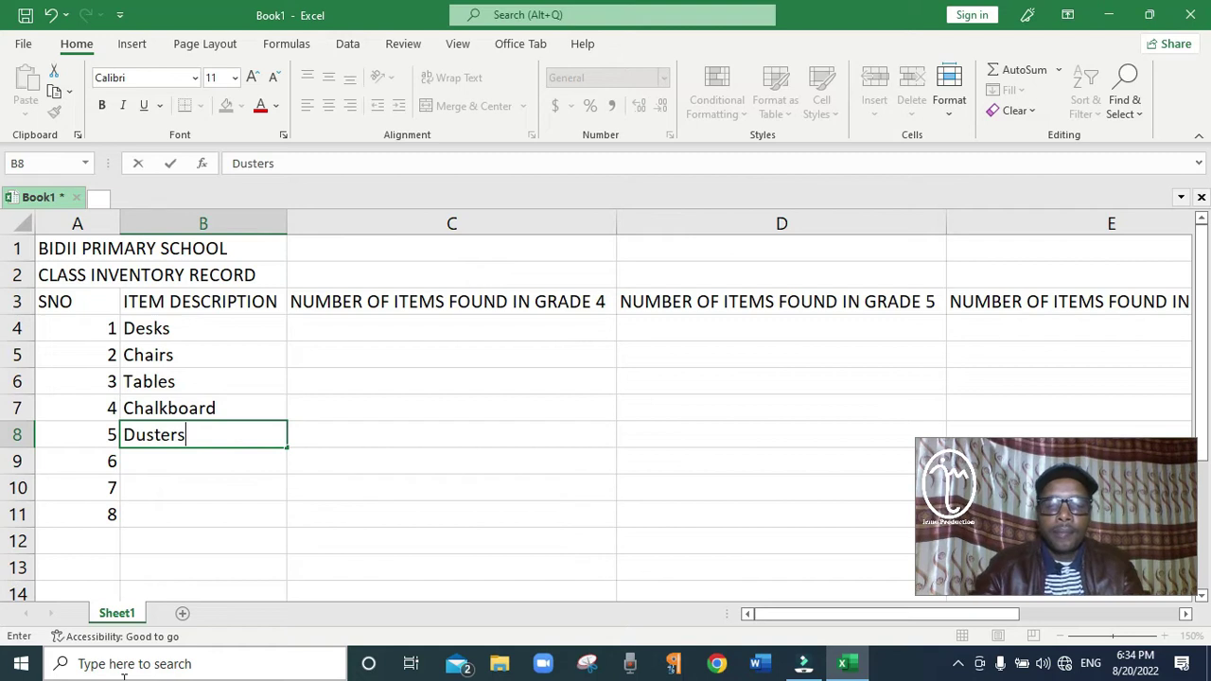
key("Return")
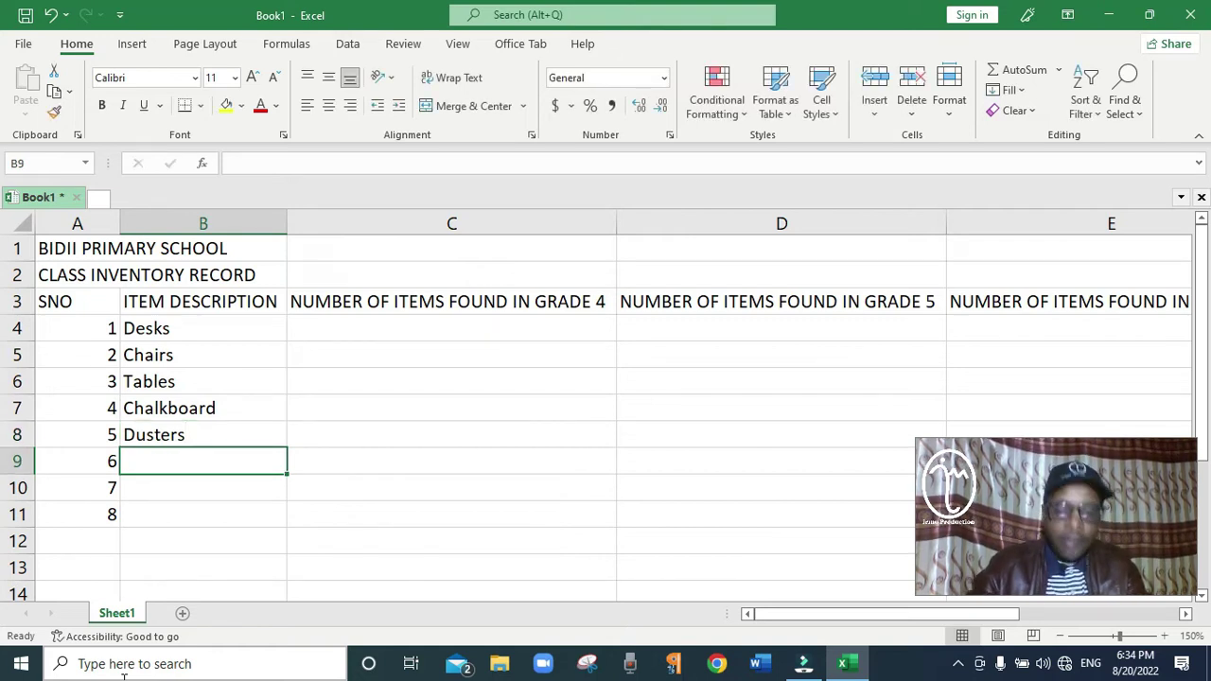
Enter the item descriptions Text books, Charts and Rulers in cells B9 to B11
type("Tex")
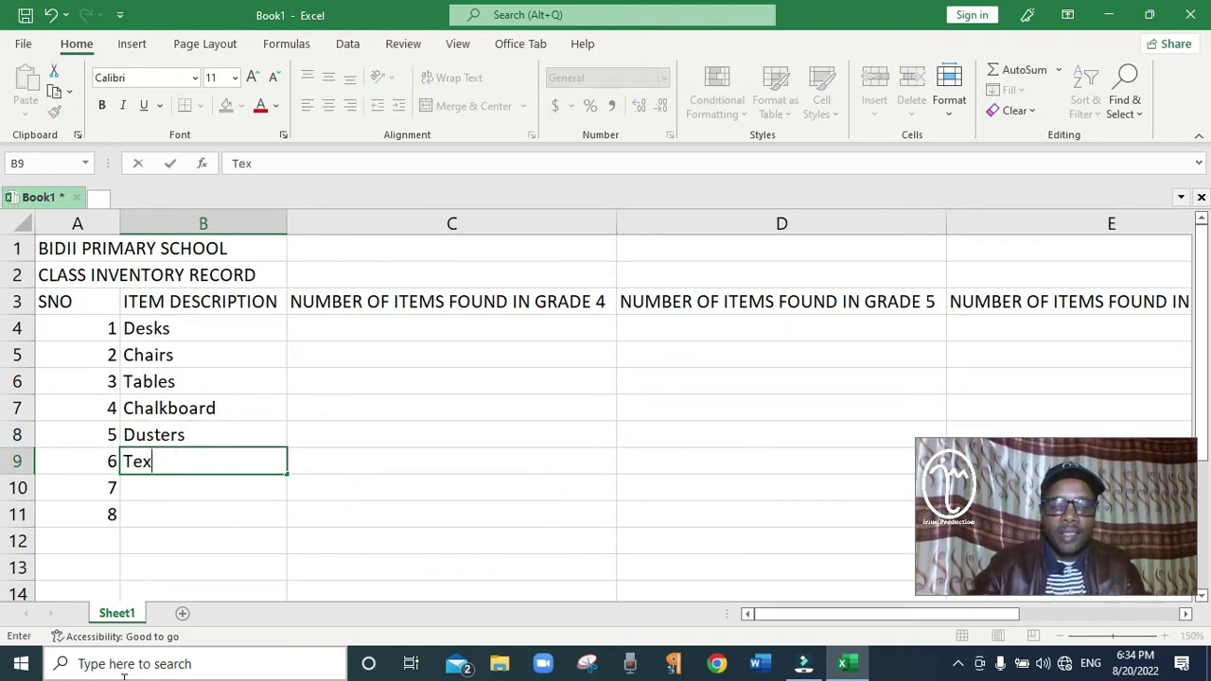
type("t books")
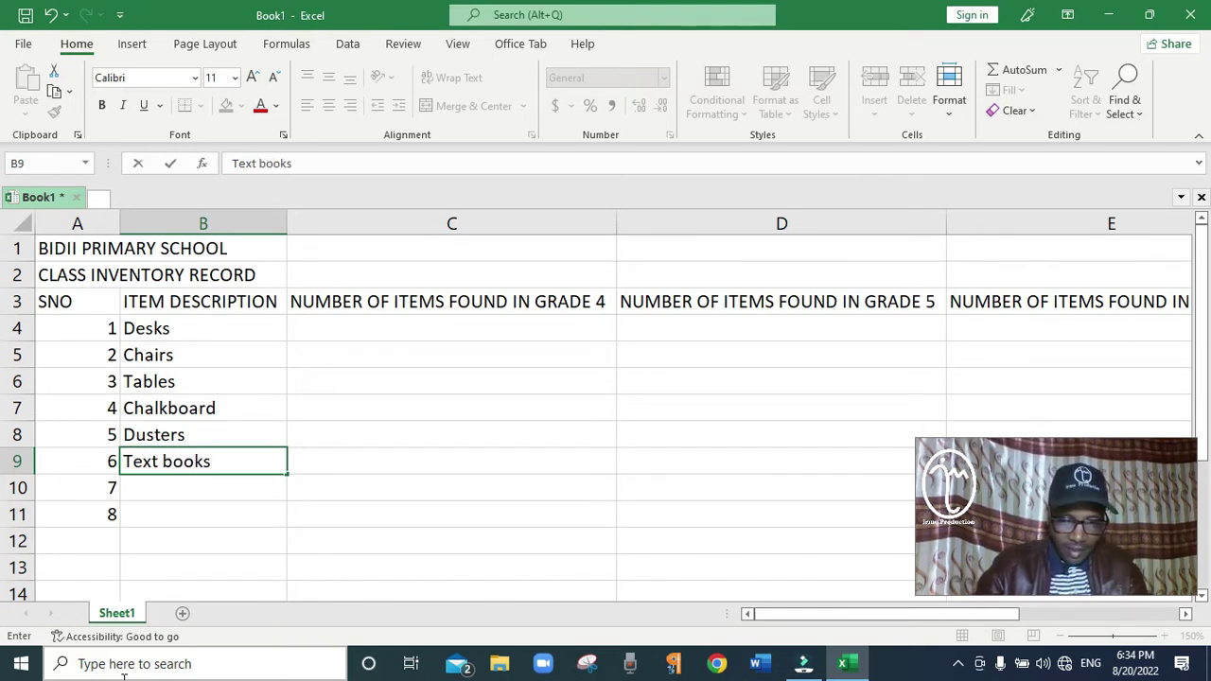
key("Return")
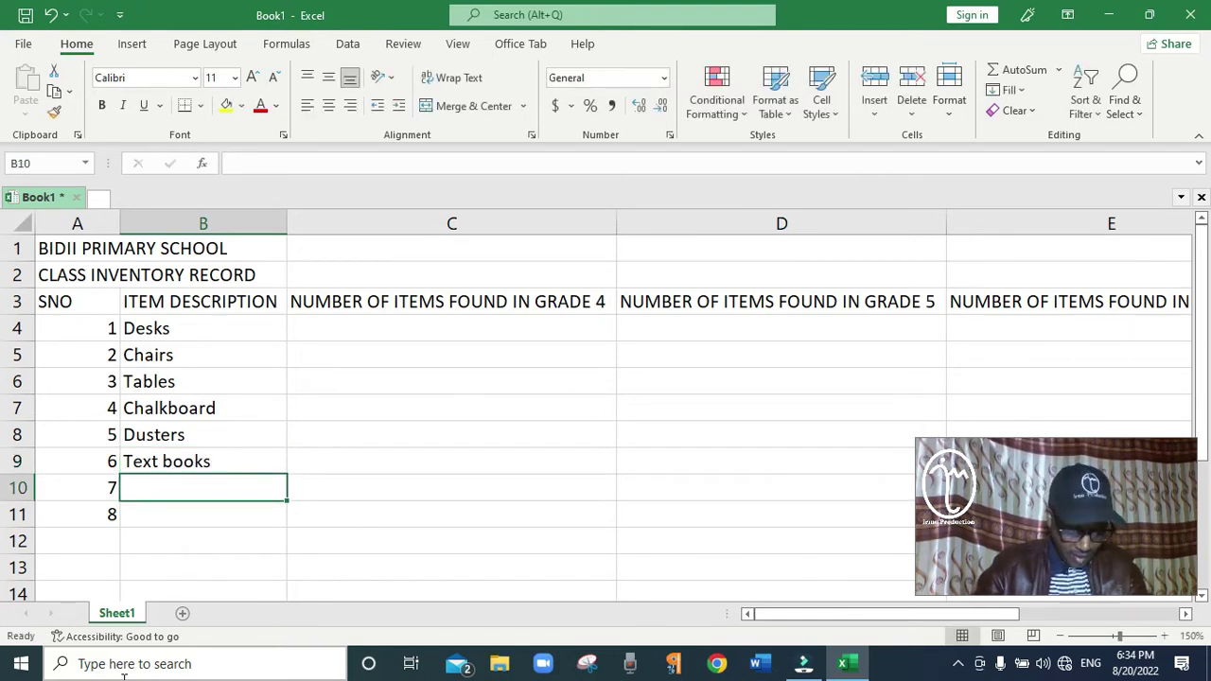
type("Ch")
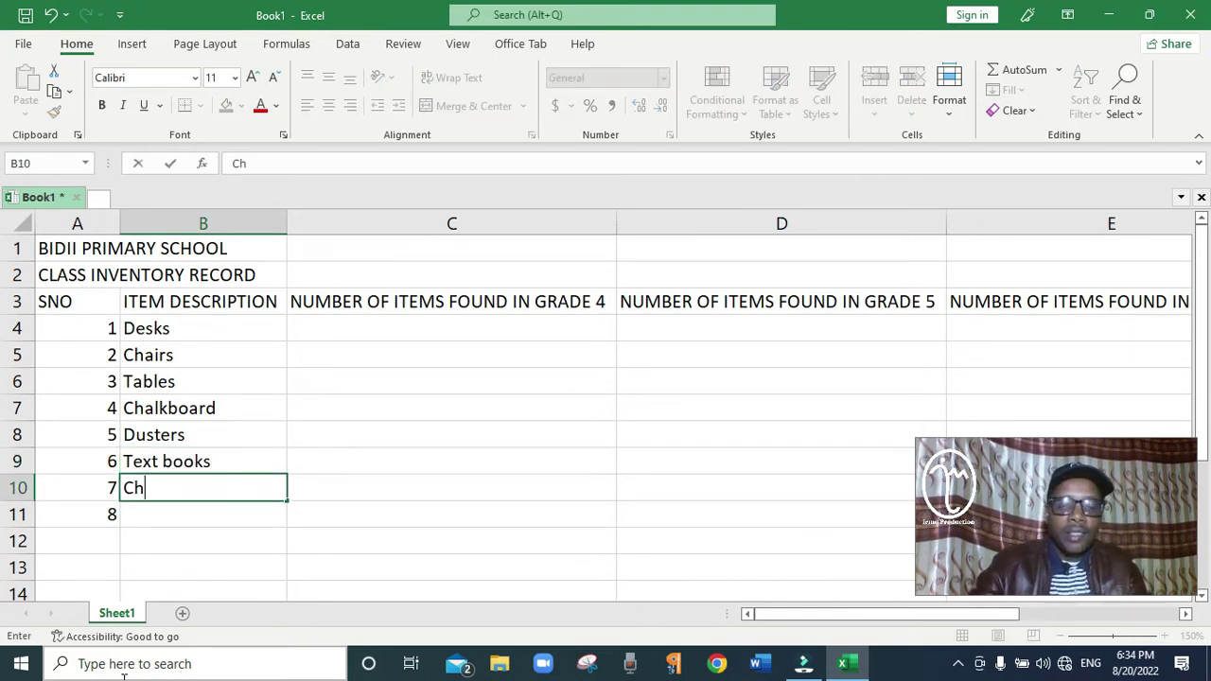
type("arts")
key("Return")
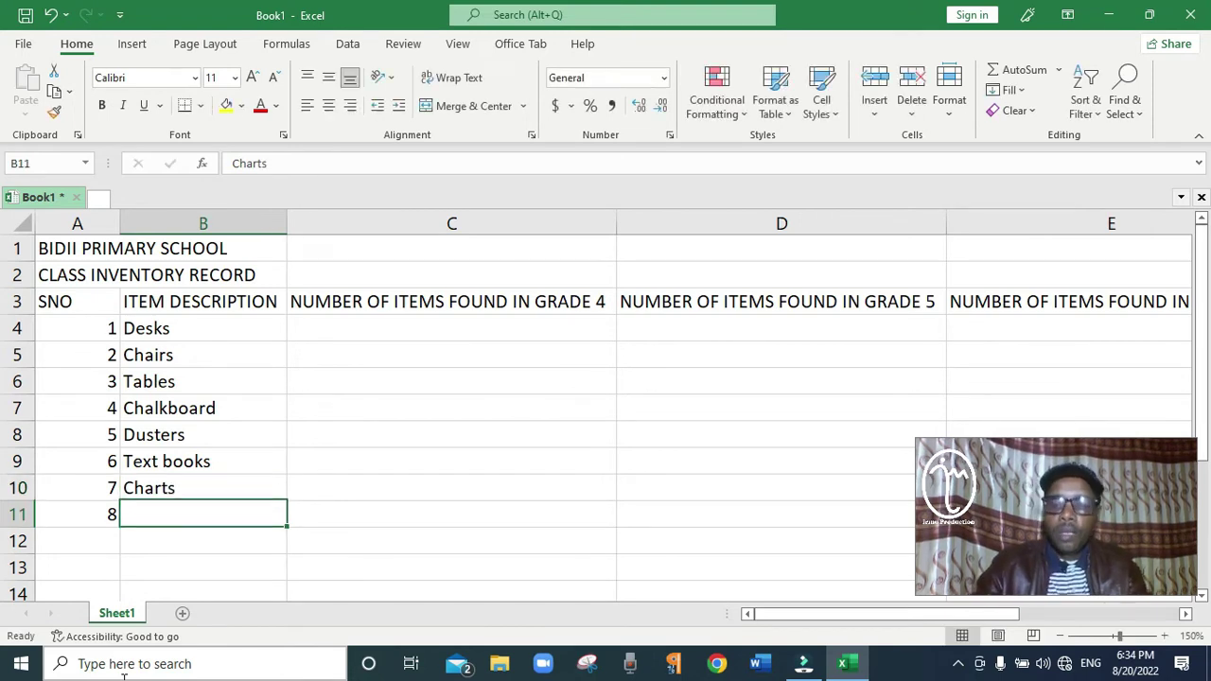
type("R")
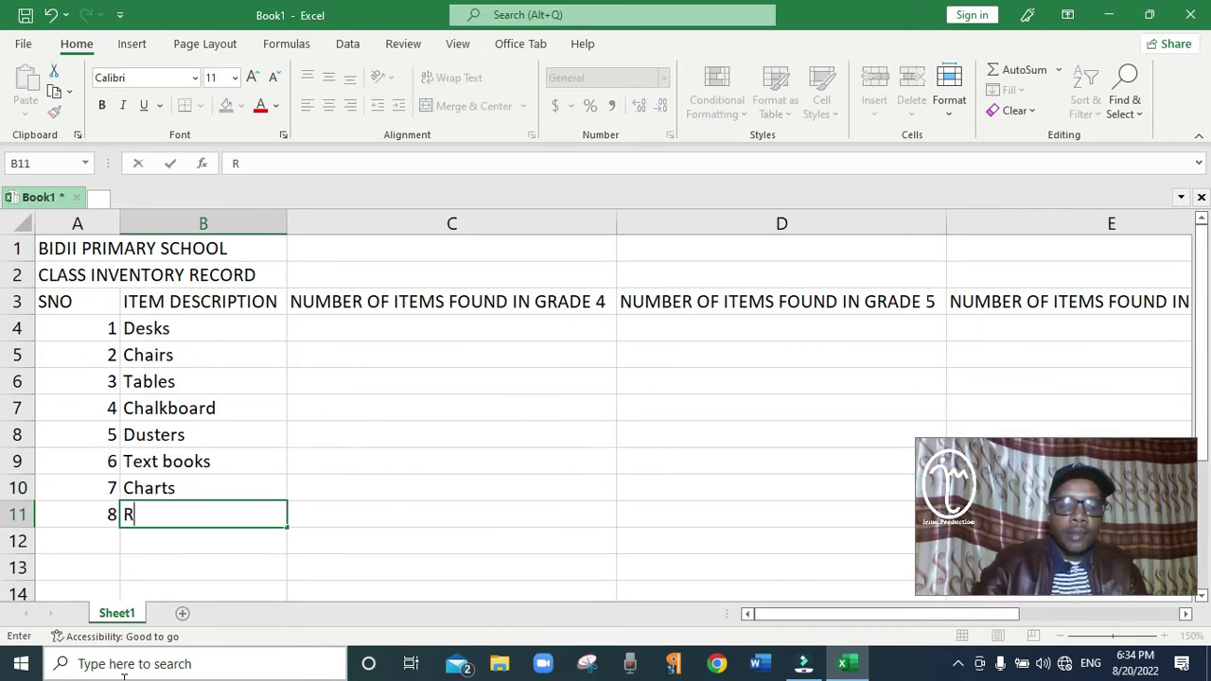
type("ulers")
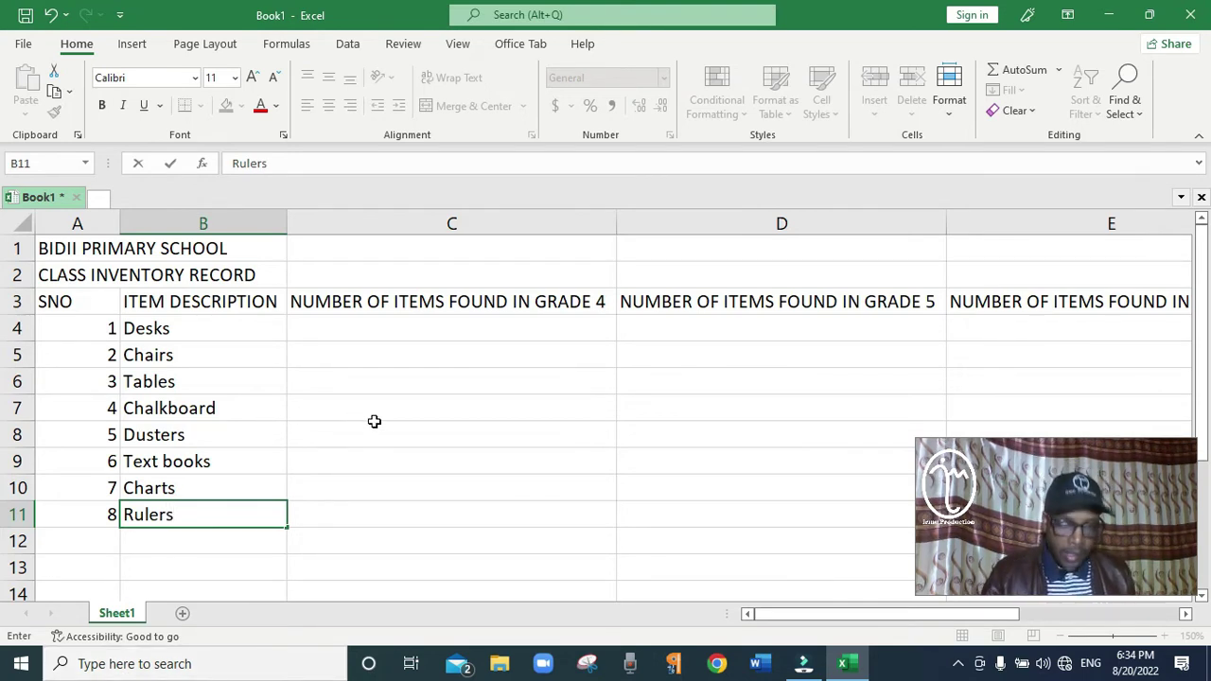
Enter the Grade 4 counts 25 desks, 30 chairs, 5 tables and 2 chalkboards in cells C4 to C7
left_click(393, 327)
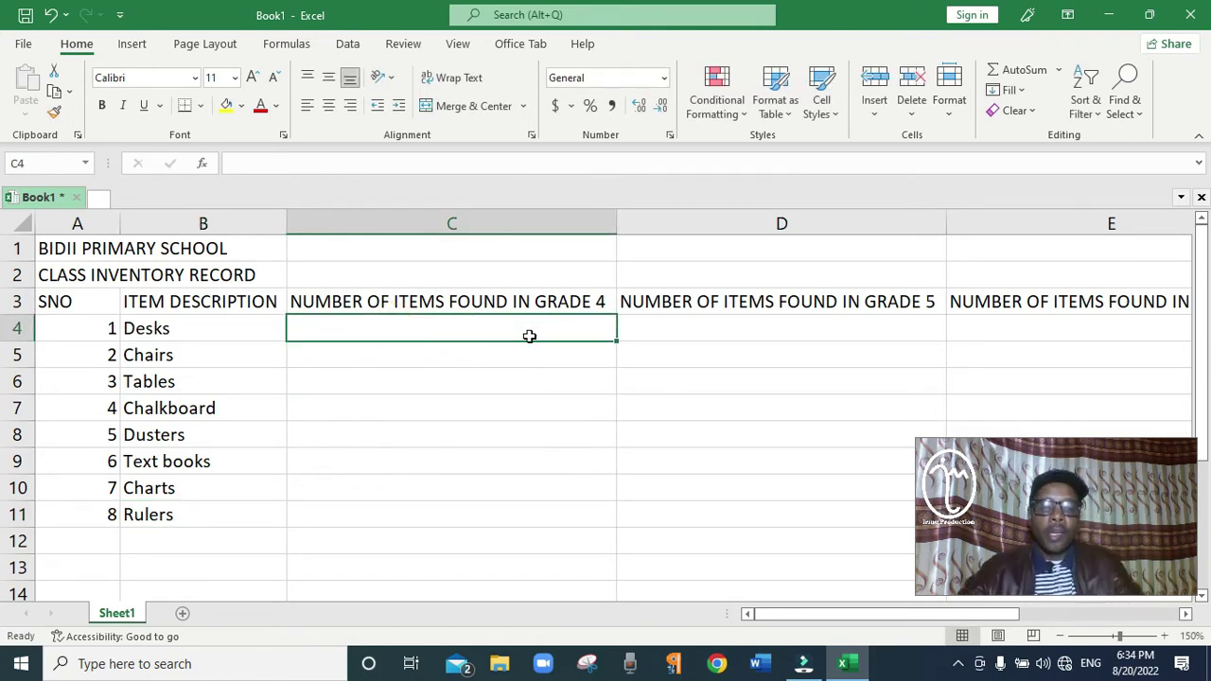
type("25")
key("Return")
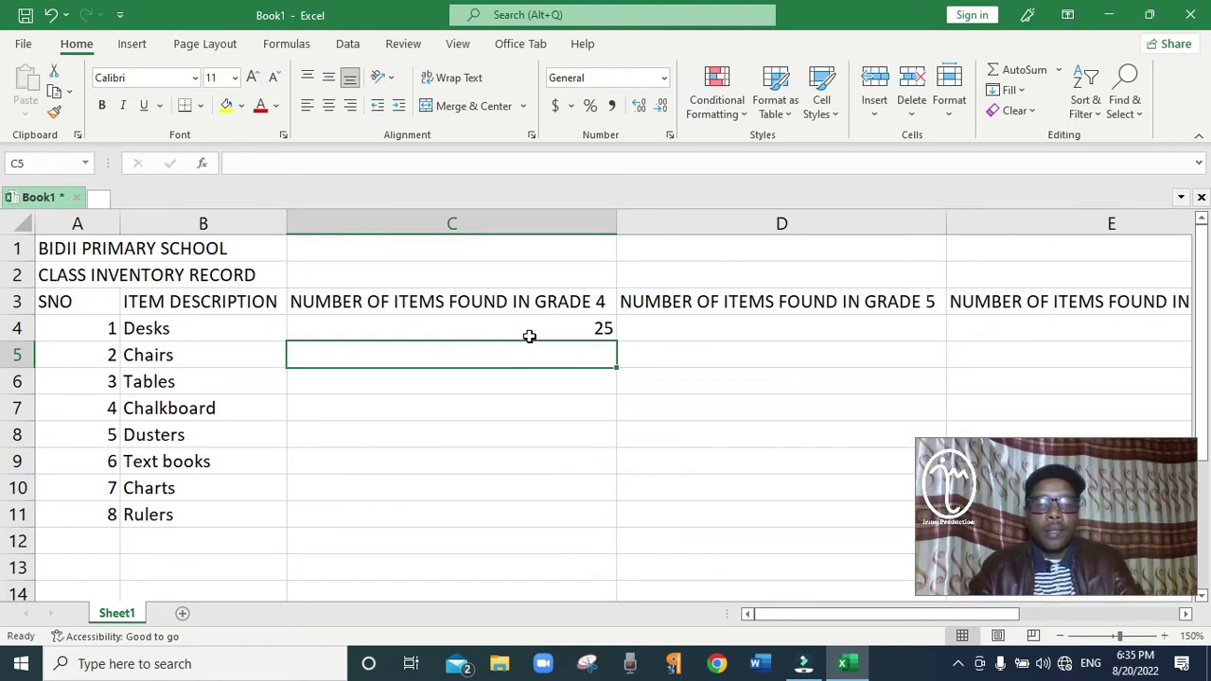
type("30")
key("Return")
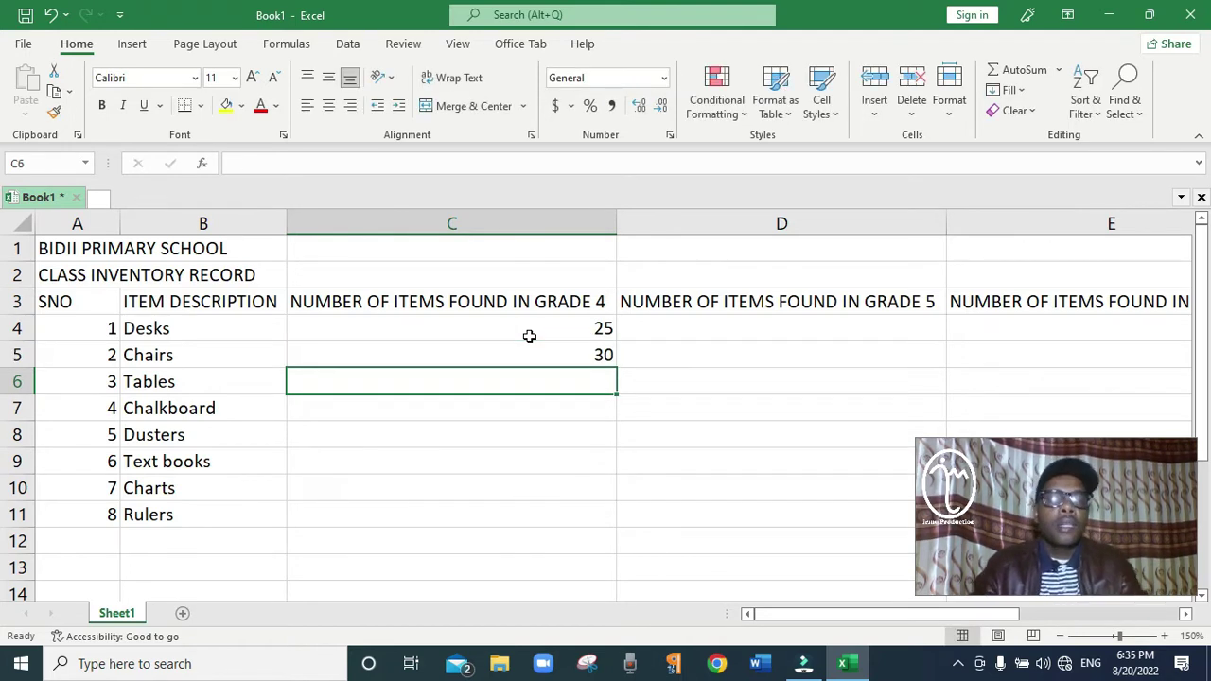
type("5")
key("Return")
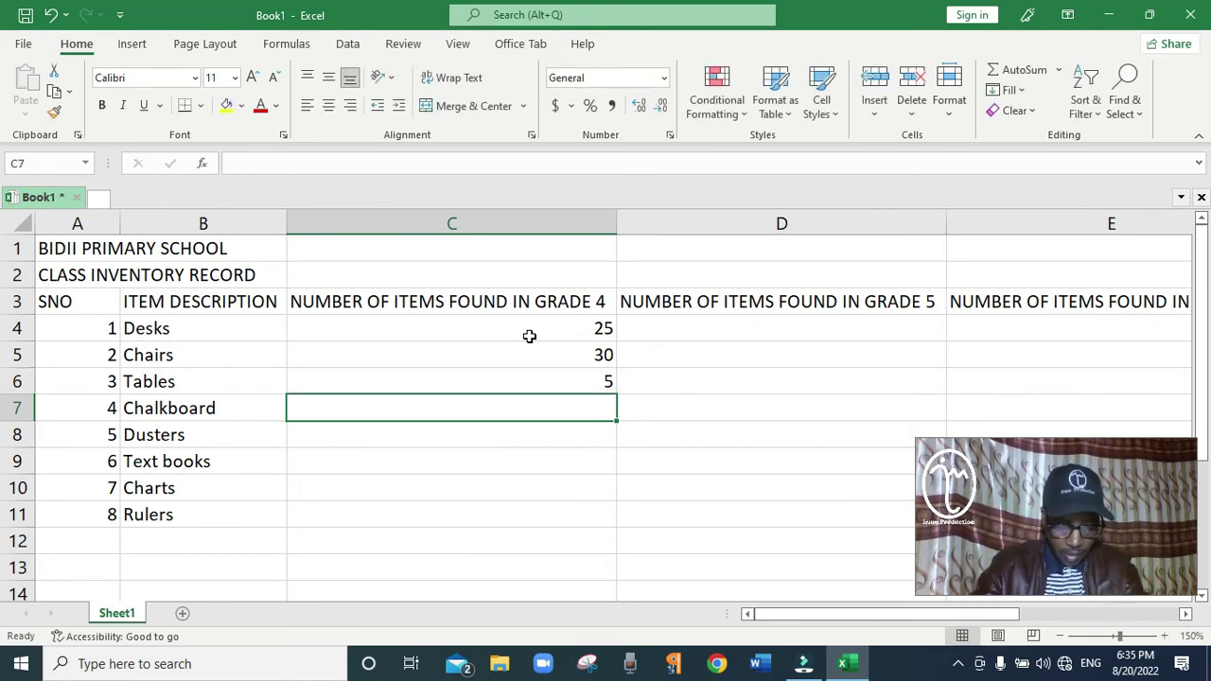
type("2")
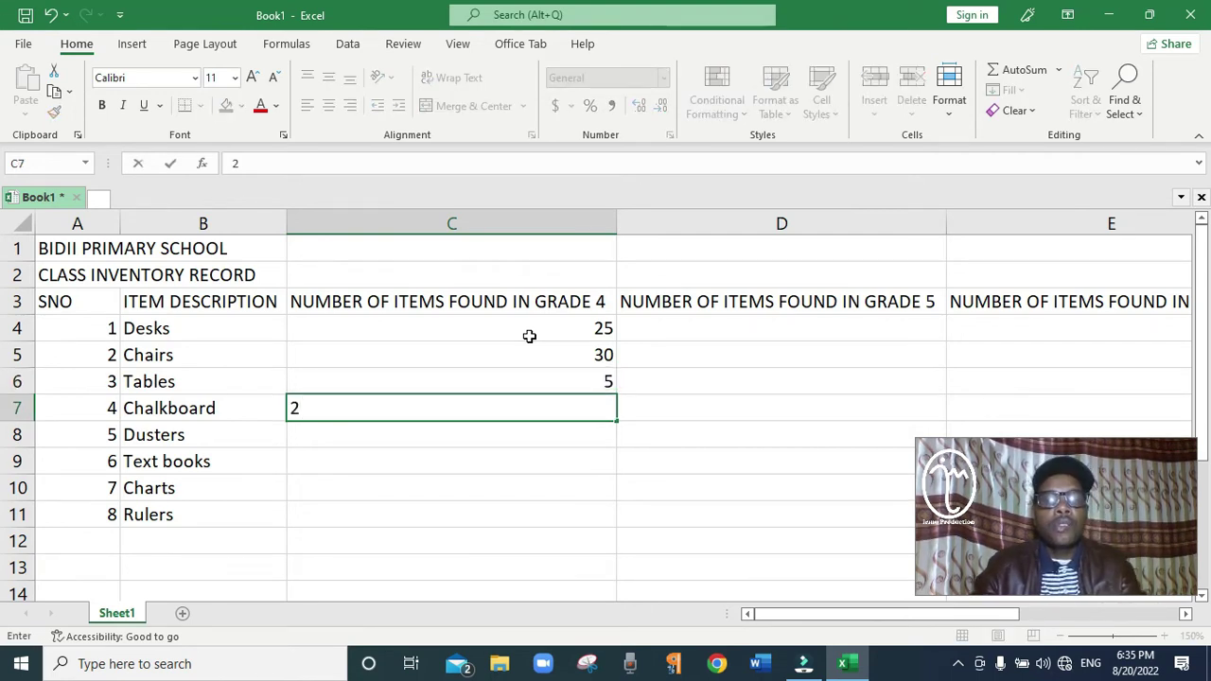
key("Return")
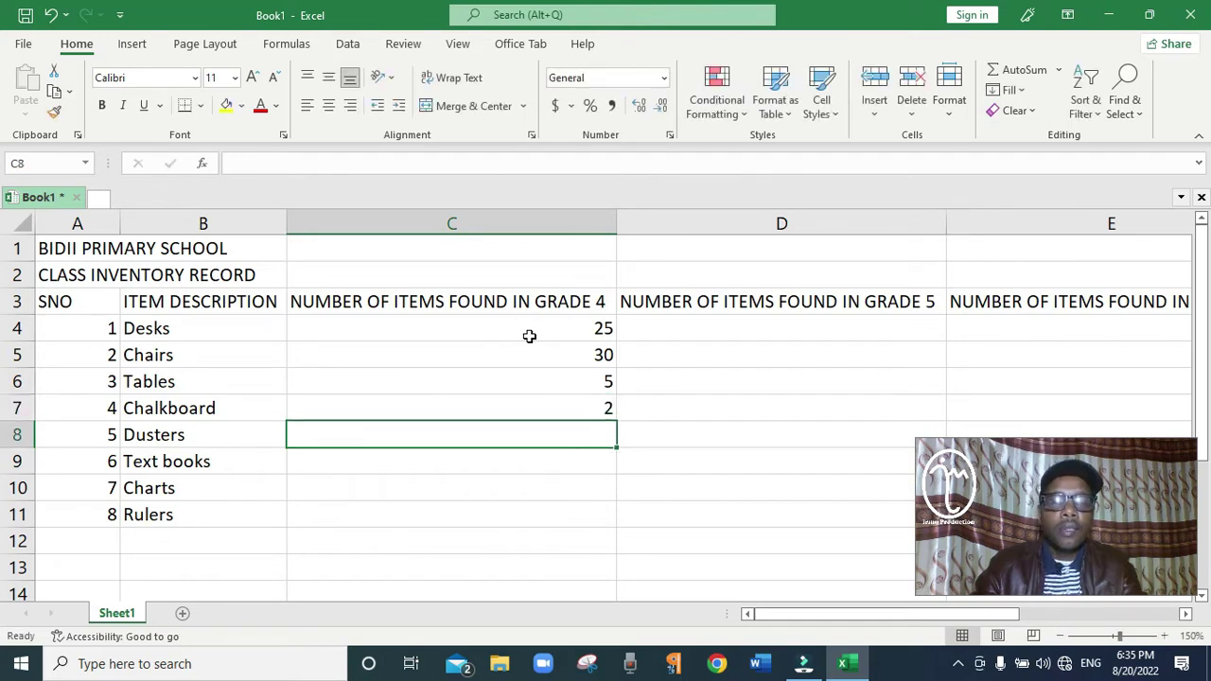
Enter the Grade 4 counts 1 duster, 136 text books, 55 charts and 2 rulers in cells C8 to C11
type("1")
key("Return")
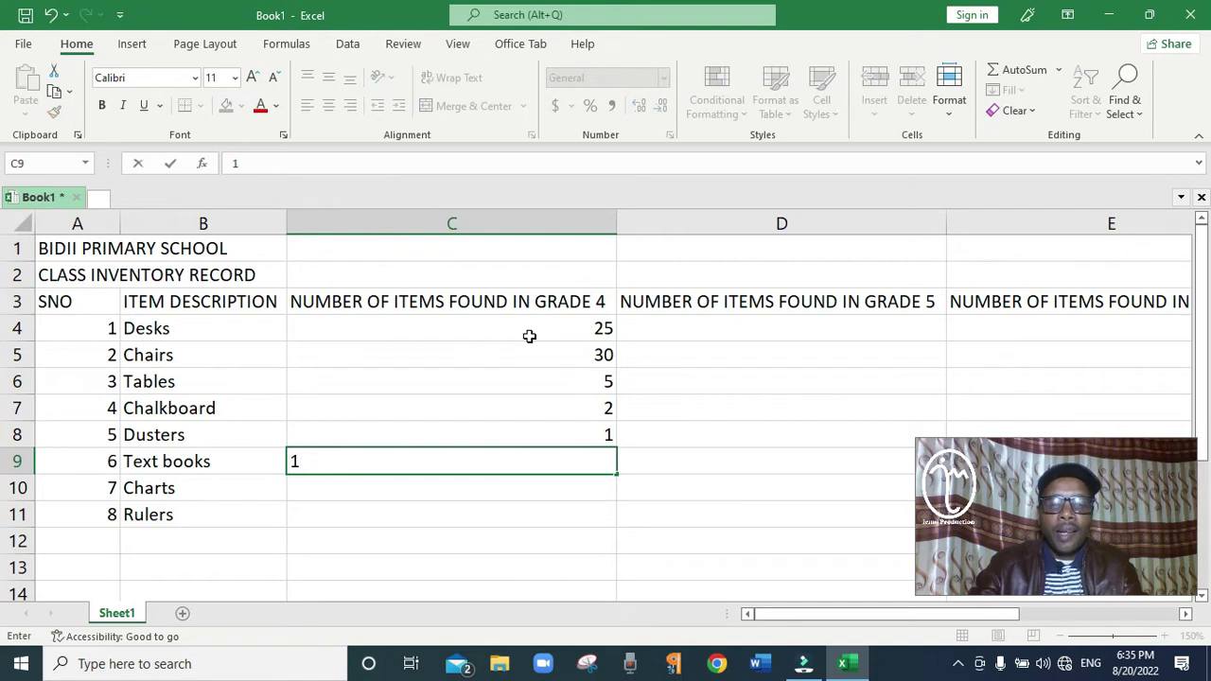
type("6")
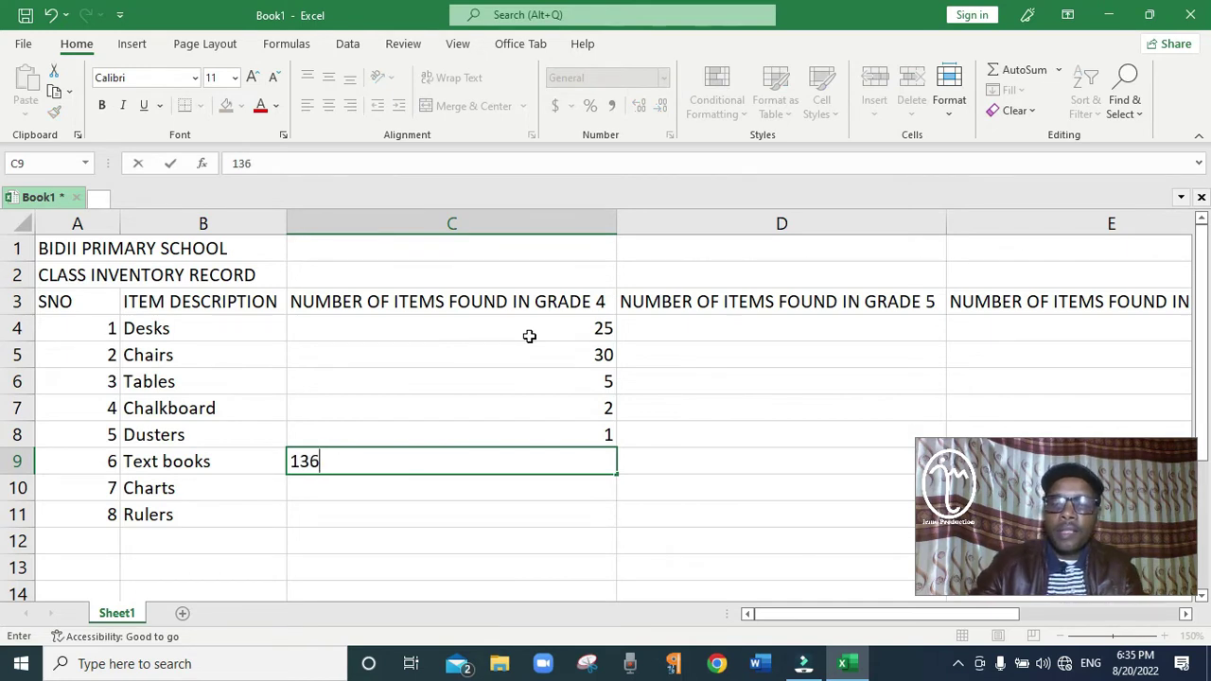
key("Return")
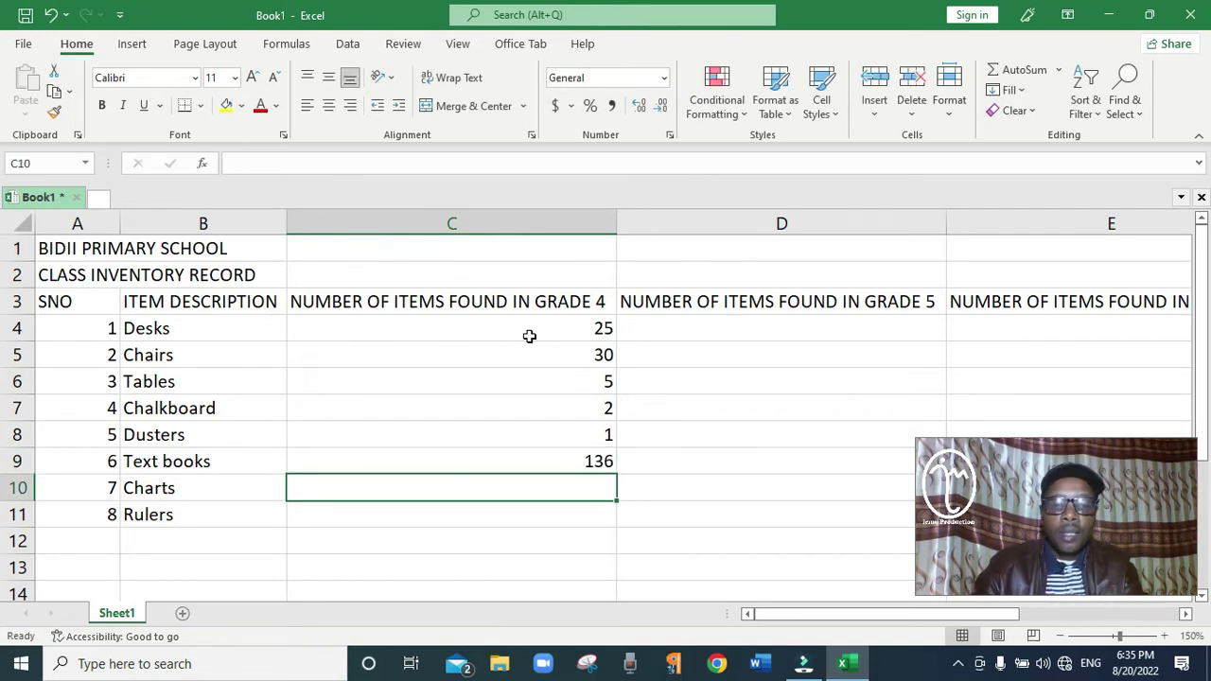
type("55")
key("Return")
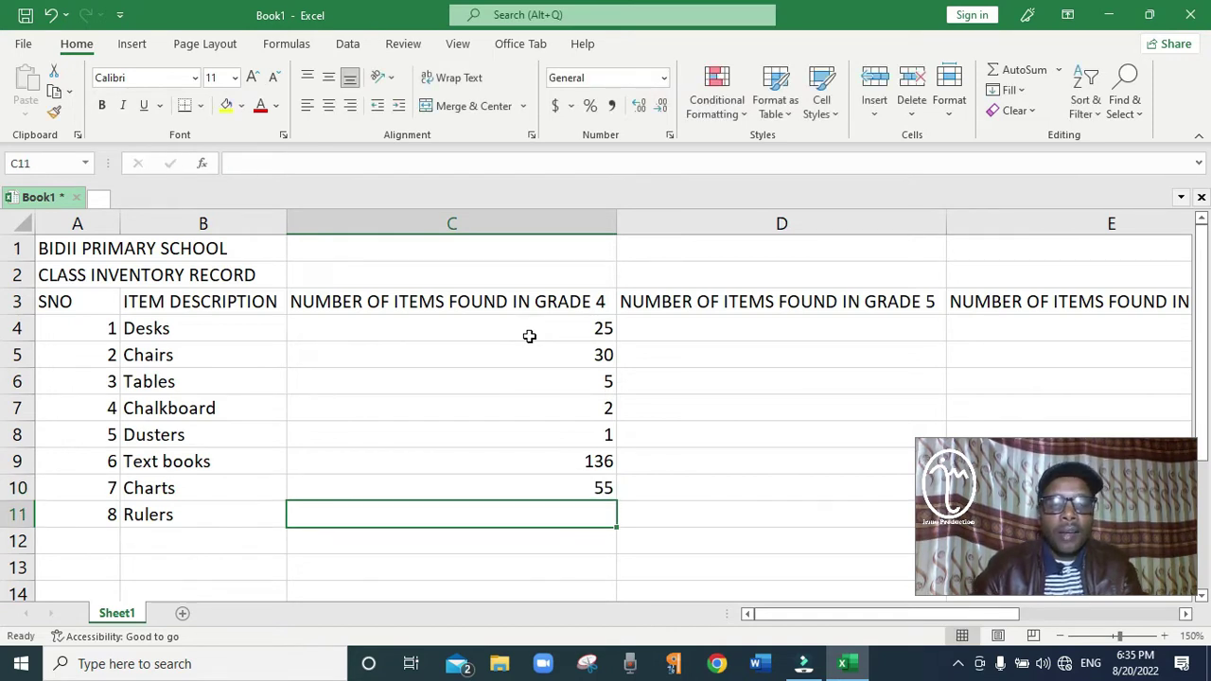
type("2")
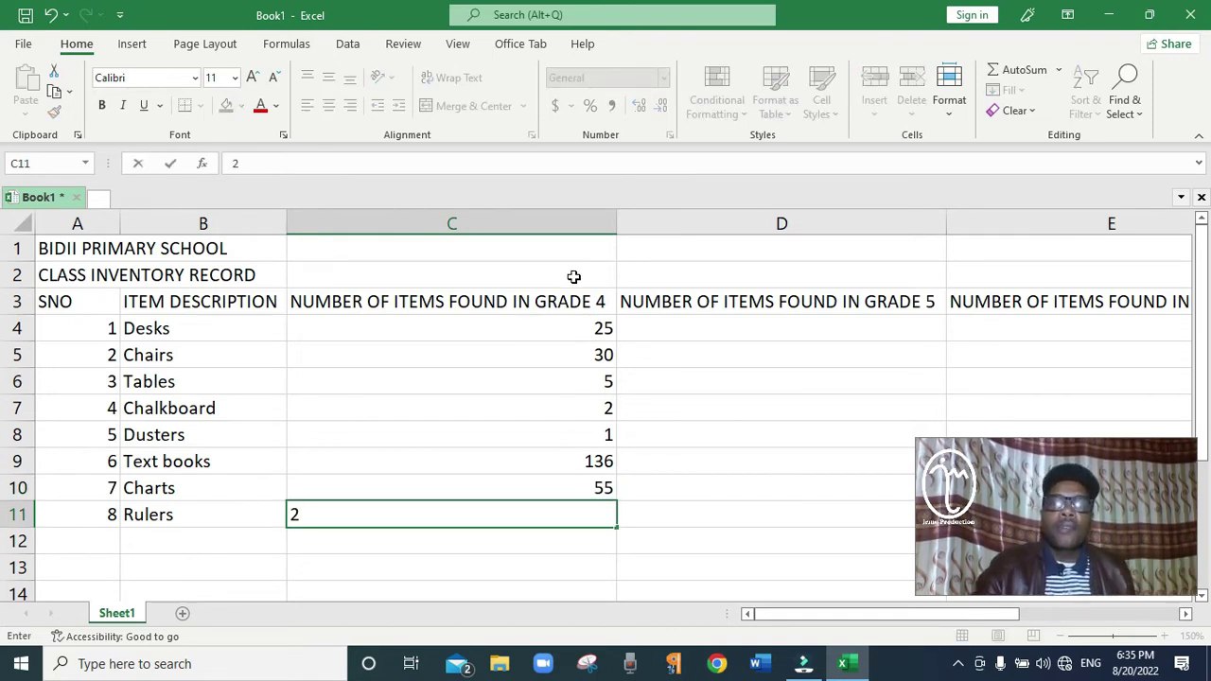
key("Return")
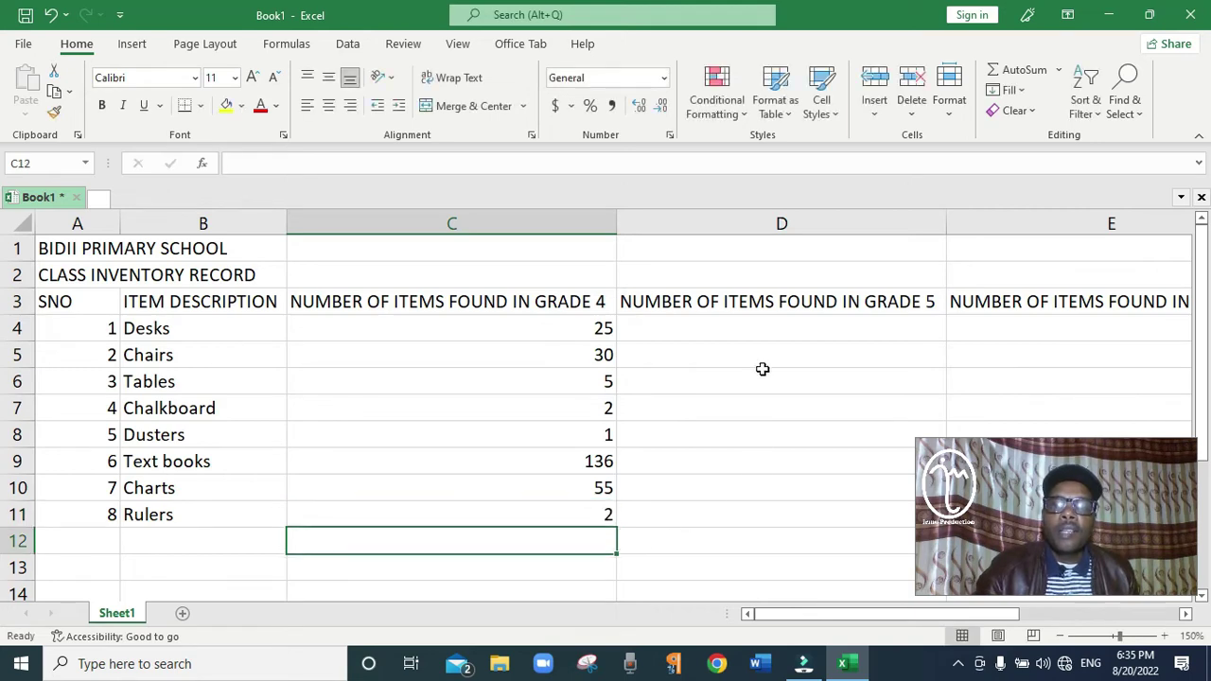
Enter the Grade 5 counts 30 desks, 35 chairs and 6 tables in cells D4 to D6
left_click(749, 328)
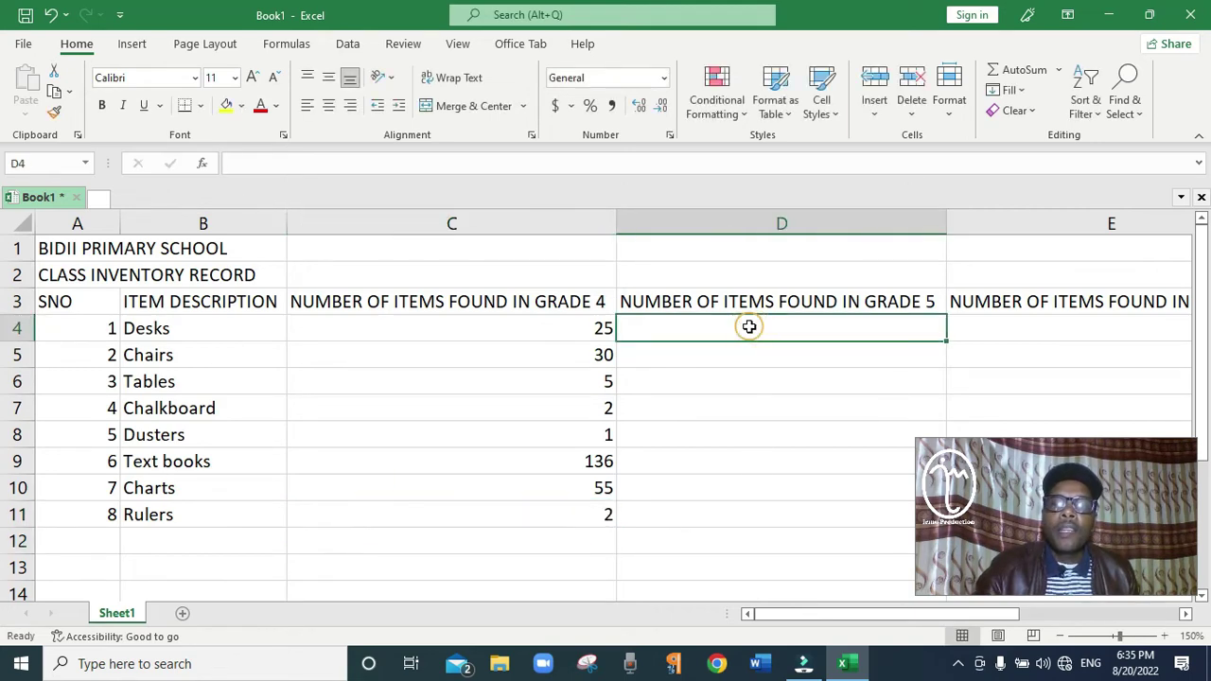
left_click(1062, 637)
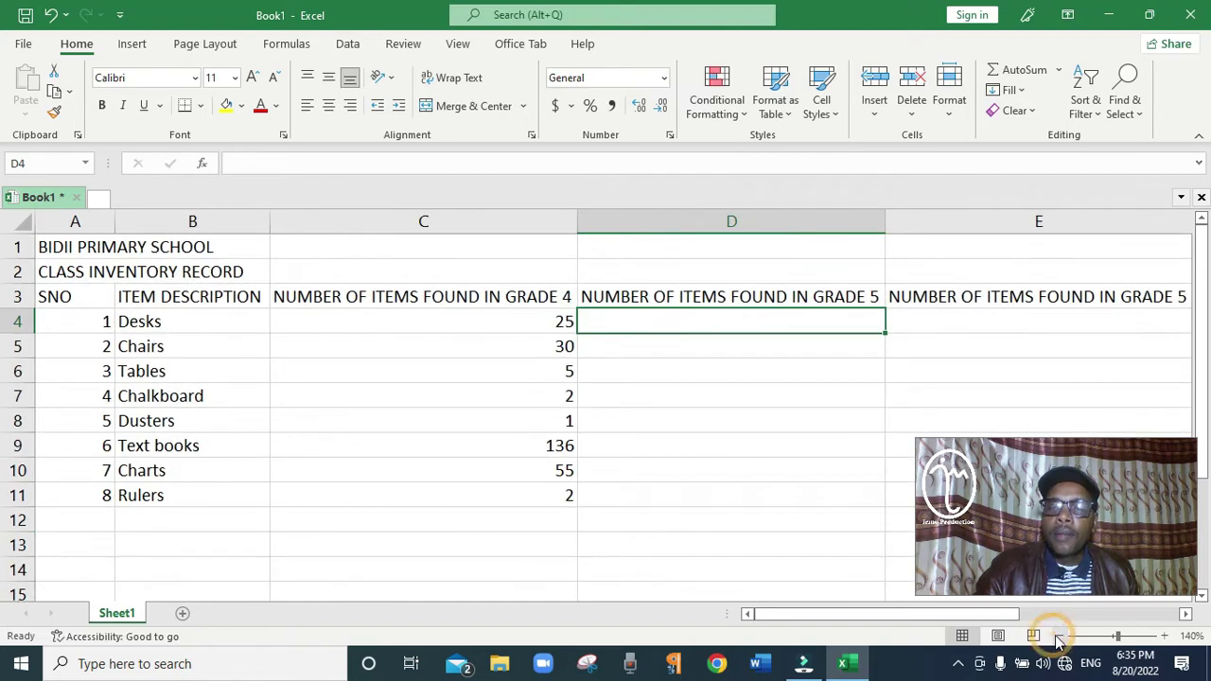
left_click(1062, 637)
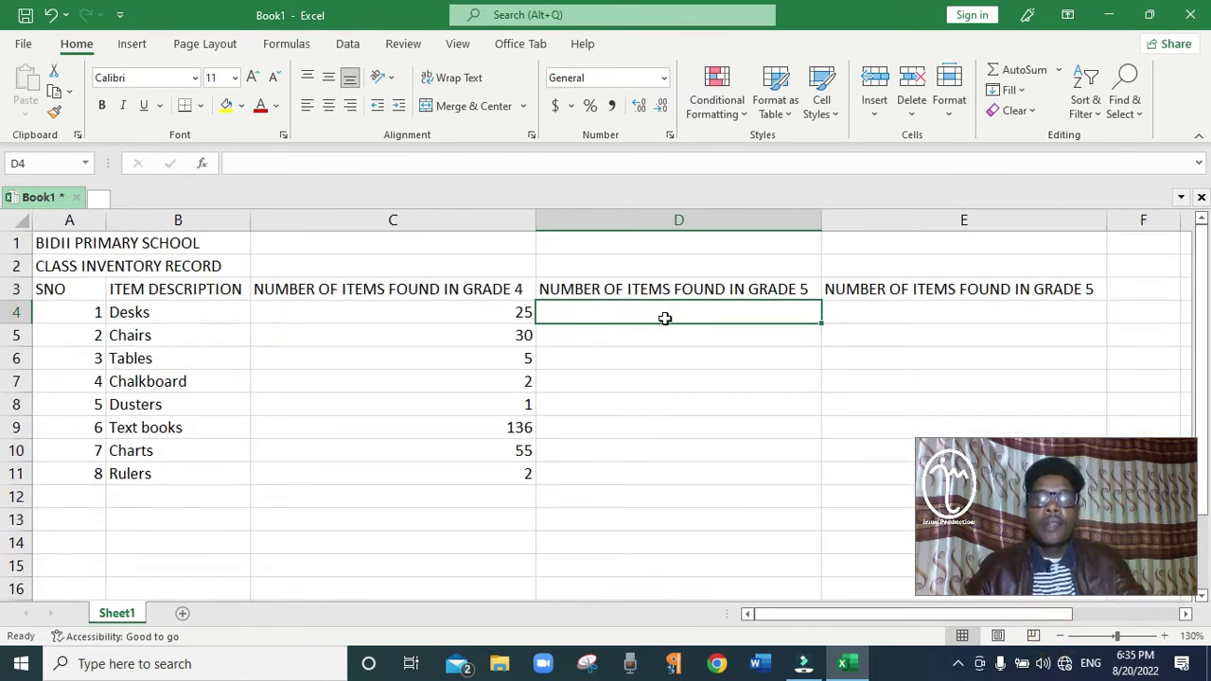
type("30")
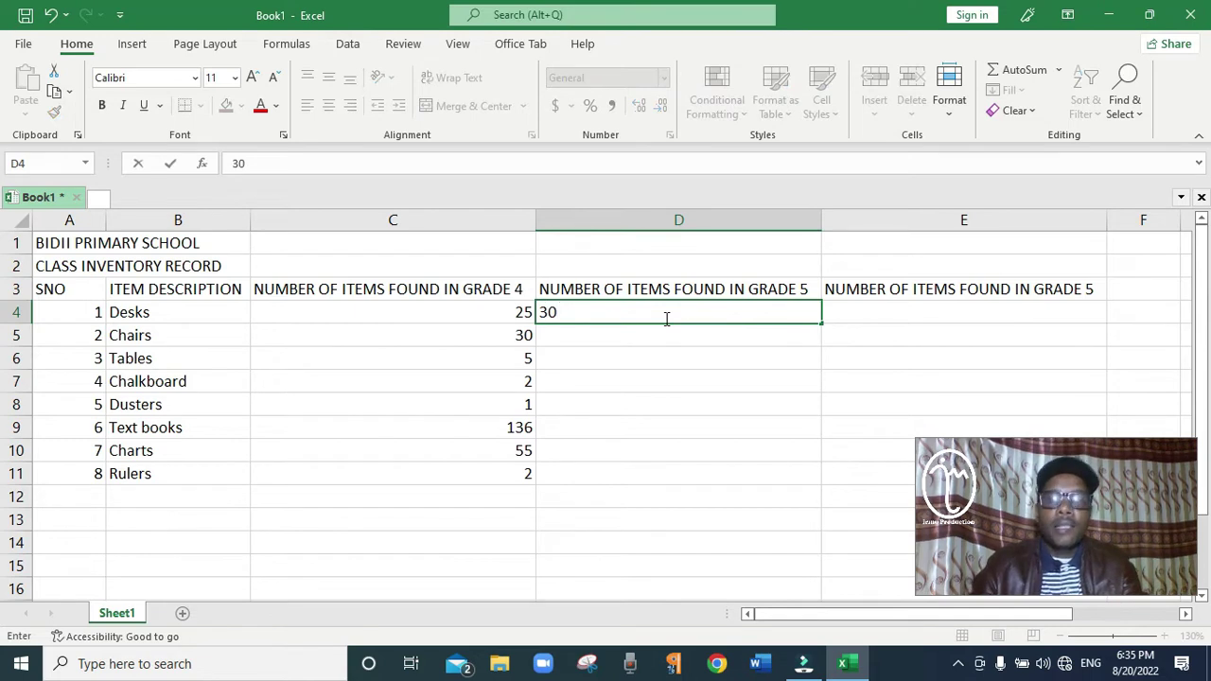
key("Return")
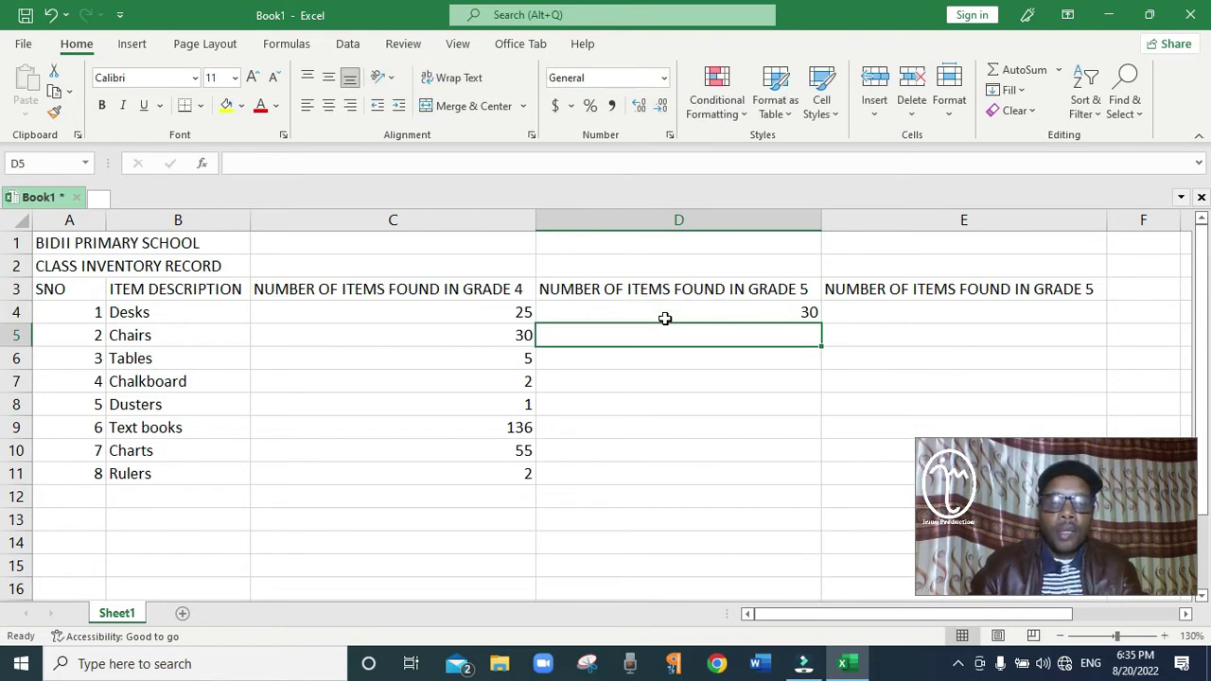
type("35")
key("Return")
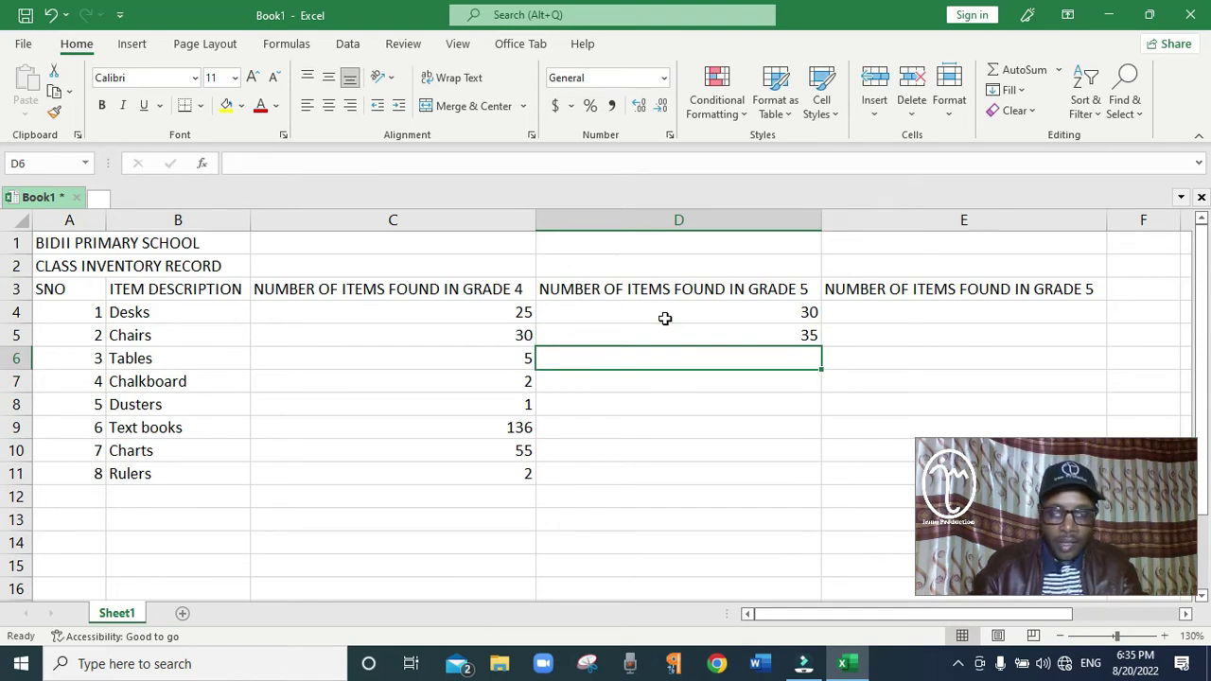
type("6")
key("Return")
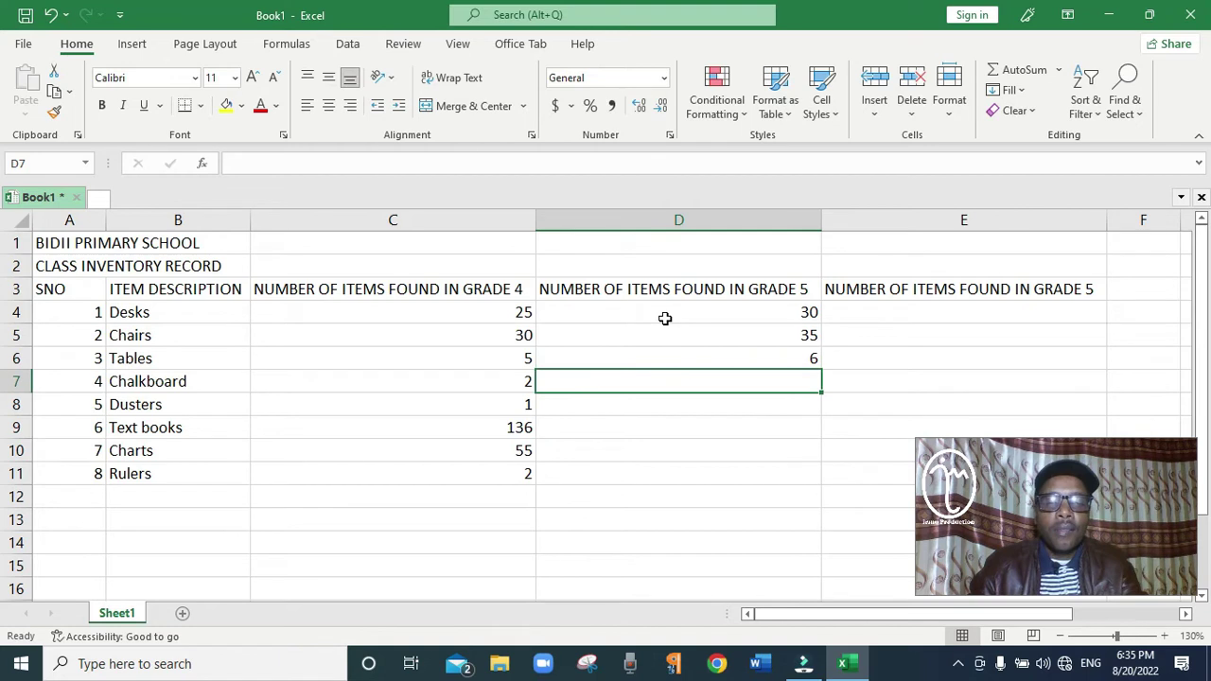
Enter the Grade 5 counts 2 chalkboards, 1 duster and 145 text books in cells D7 to D9
type("1")
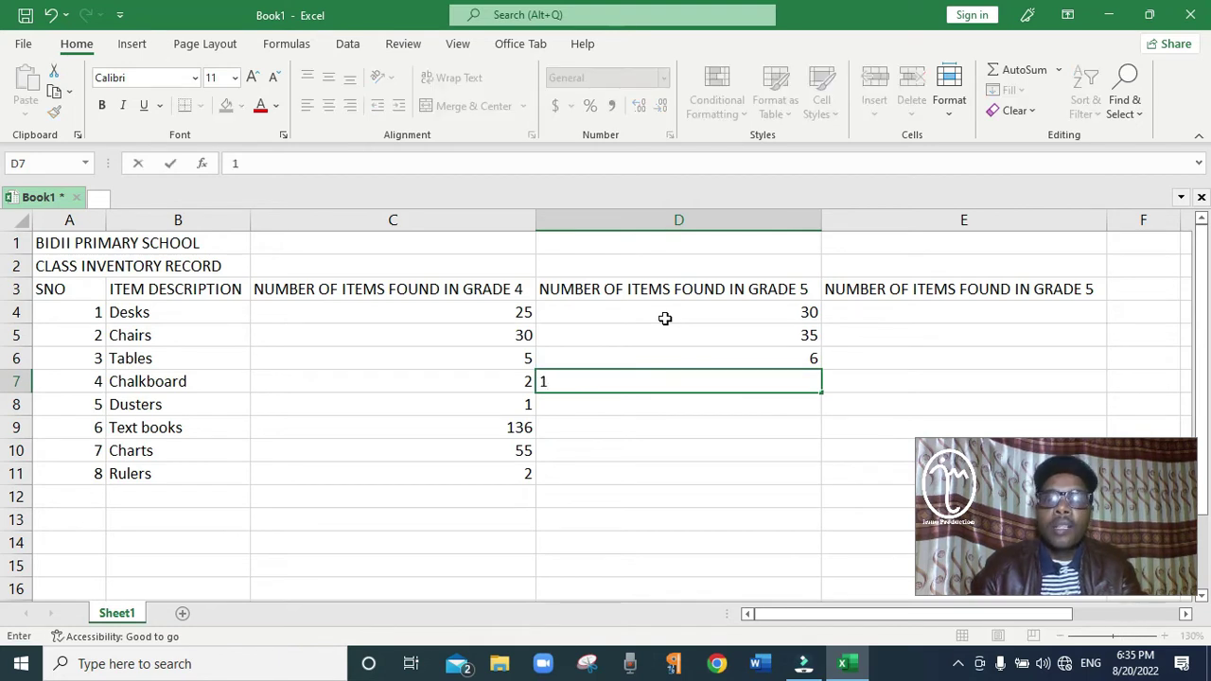
type("2")
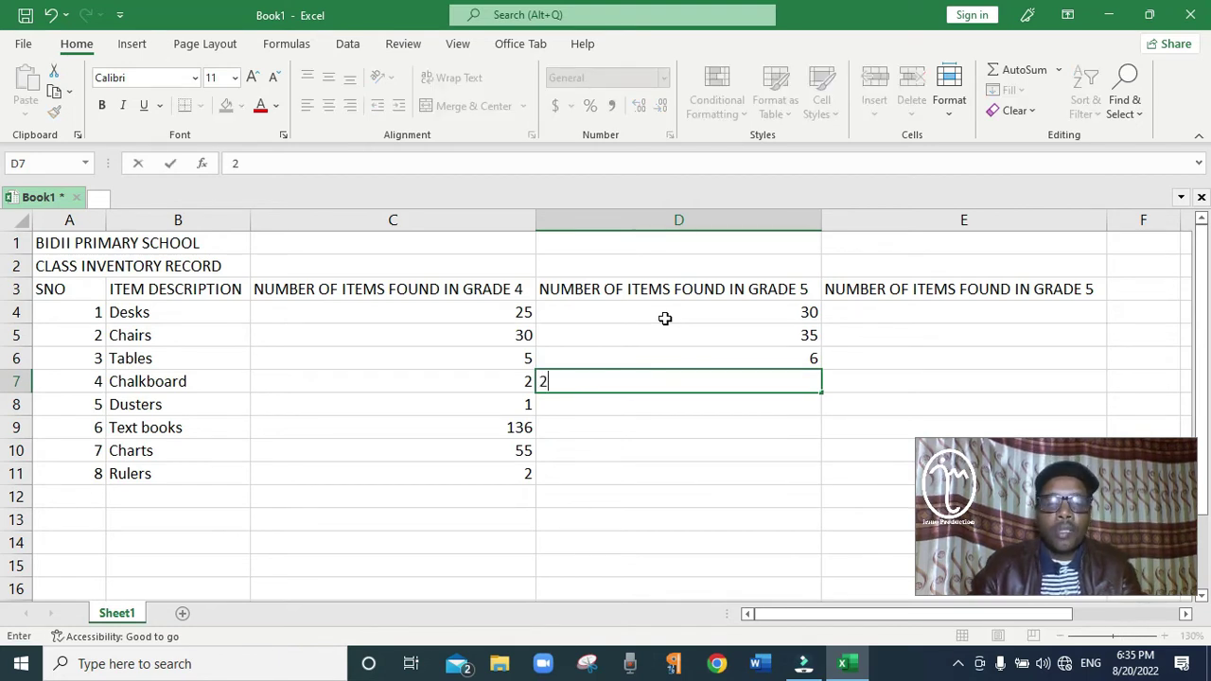
key("Return")
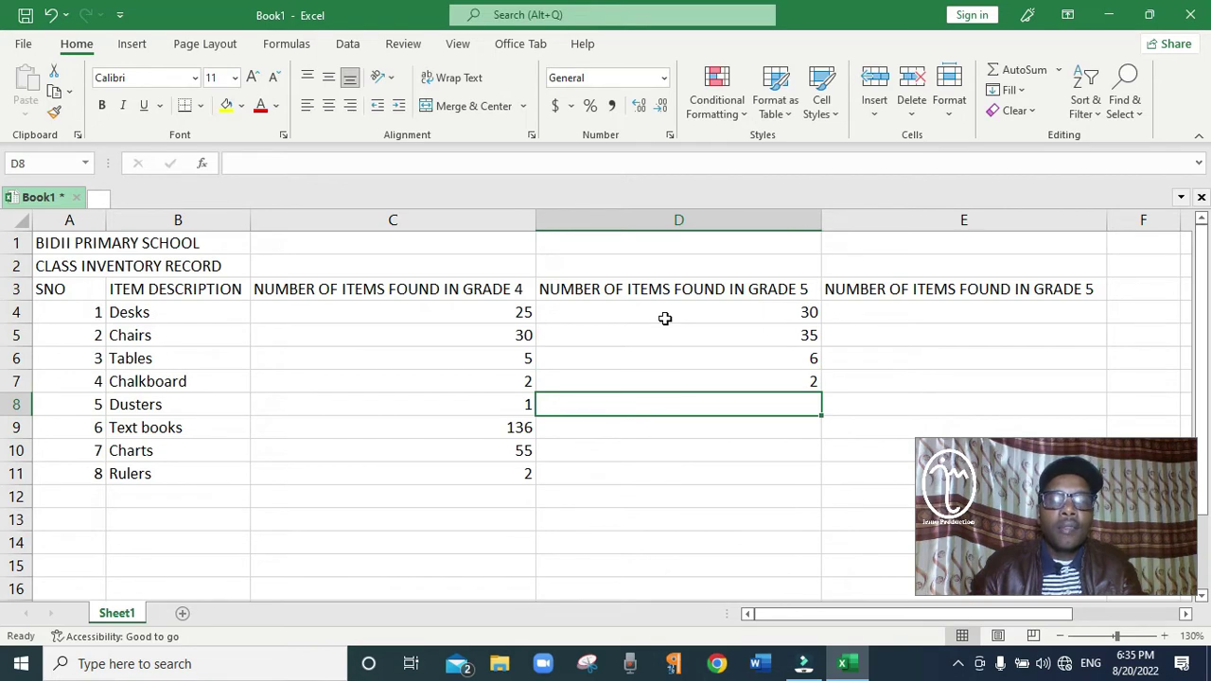
type("1")
key("Return")
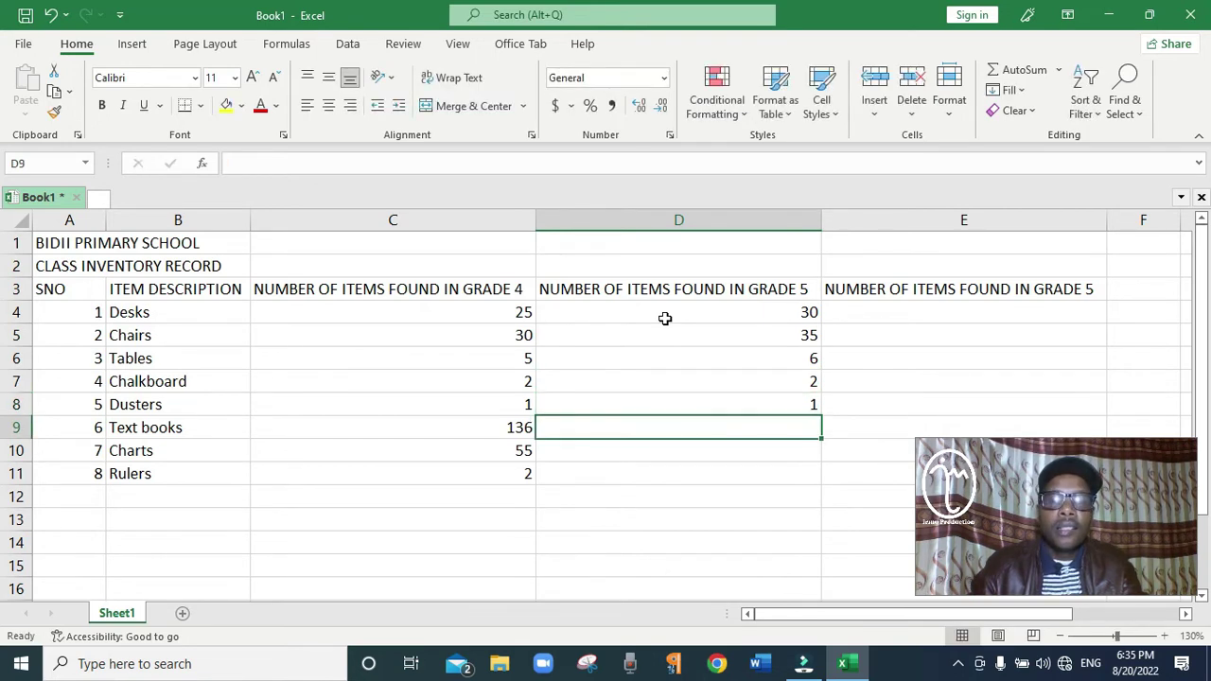
type("145")
key("Return")
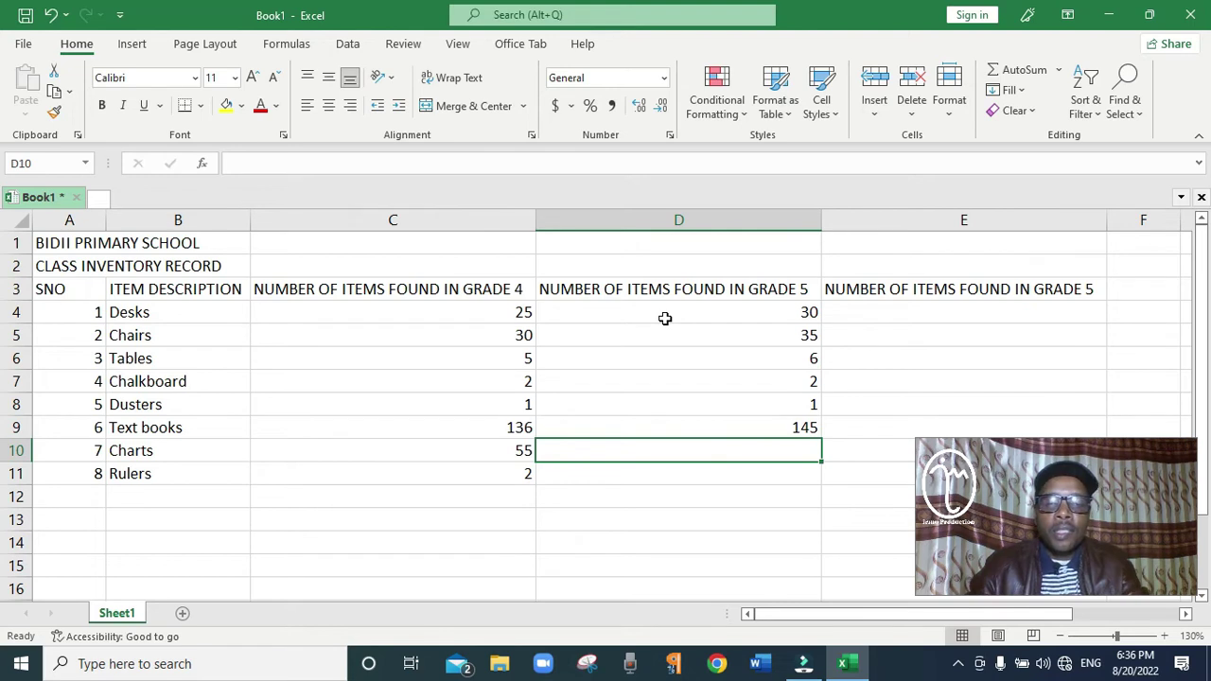
Enter the Grade 5 counts 65 charts and 2 rulers in cells D10 and D11
type("65")
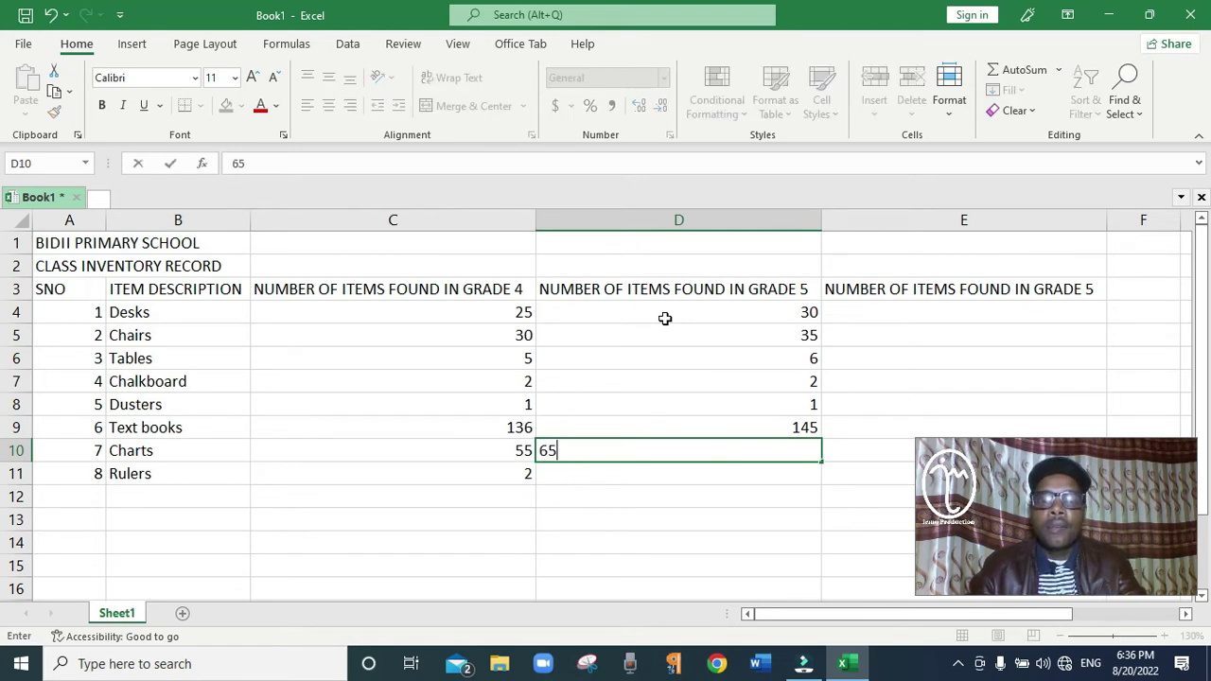
key("Return")
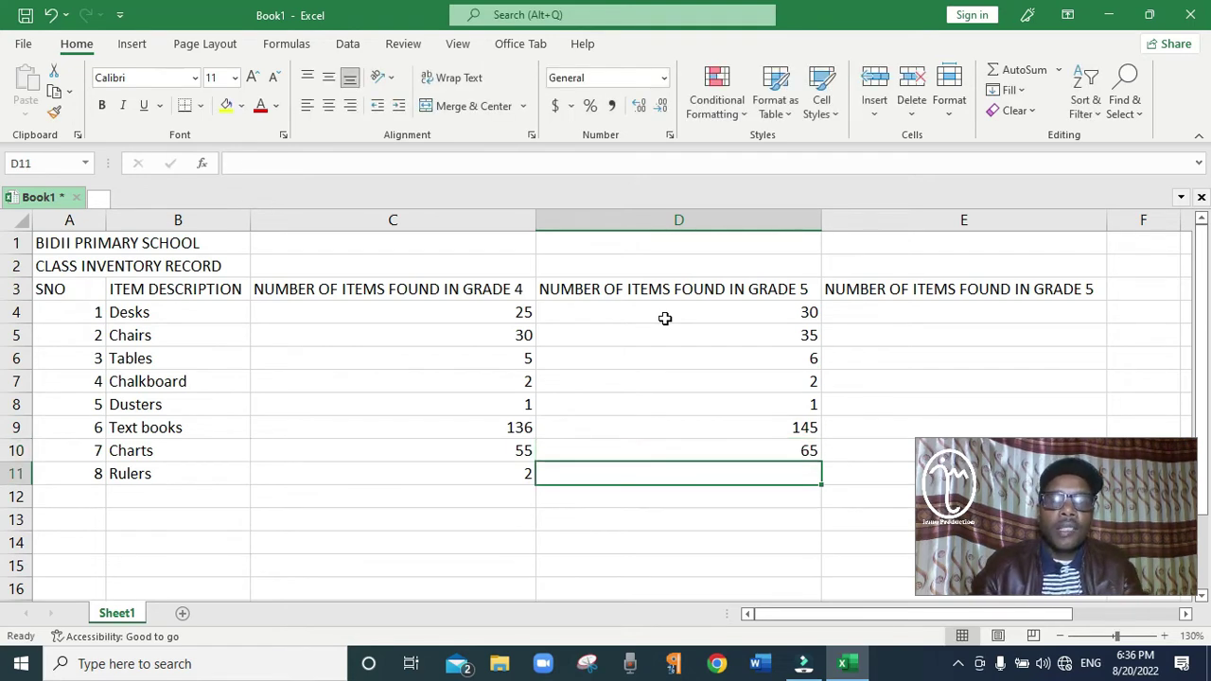
type("2")
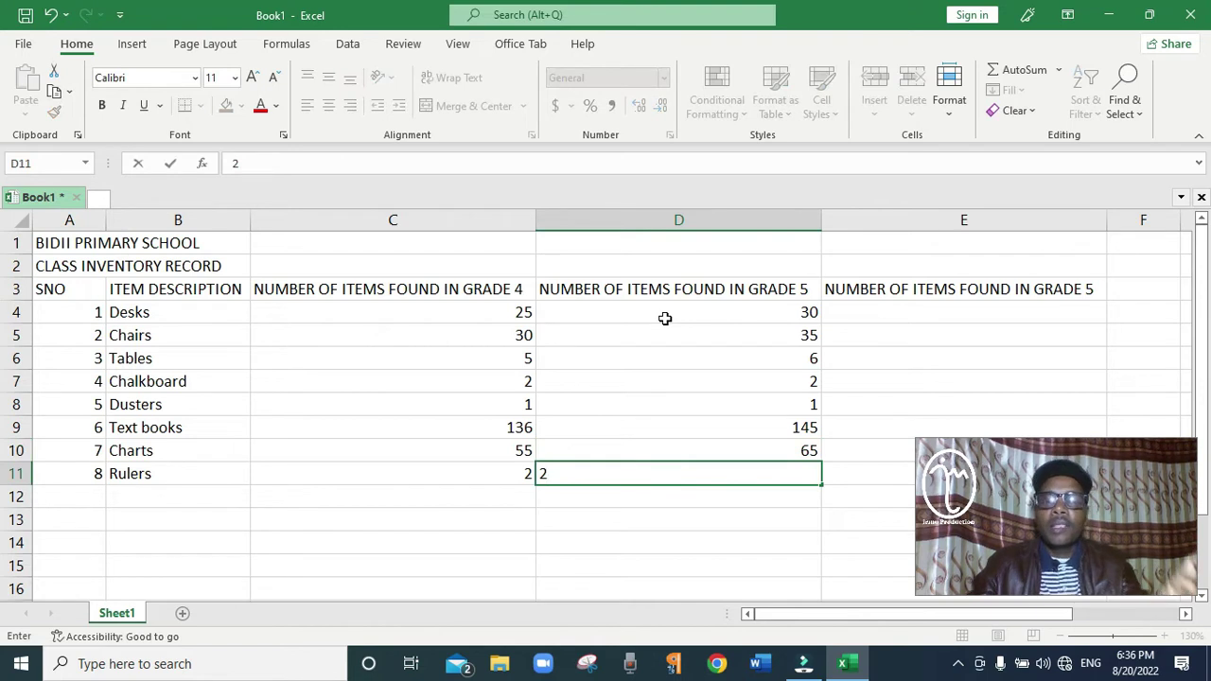
key("Return")
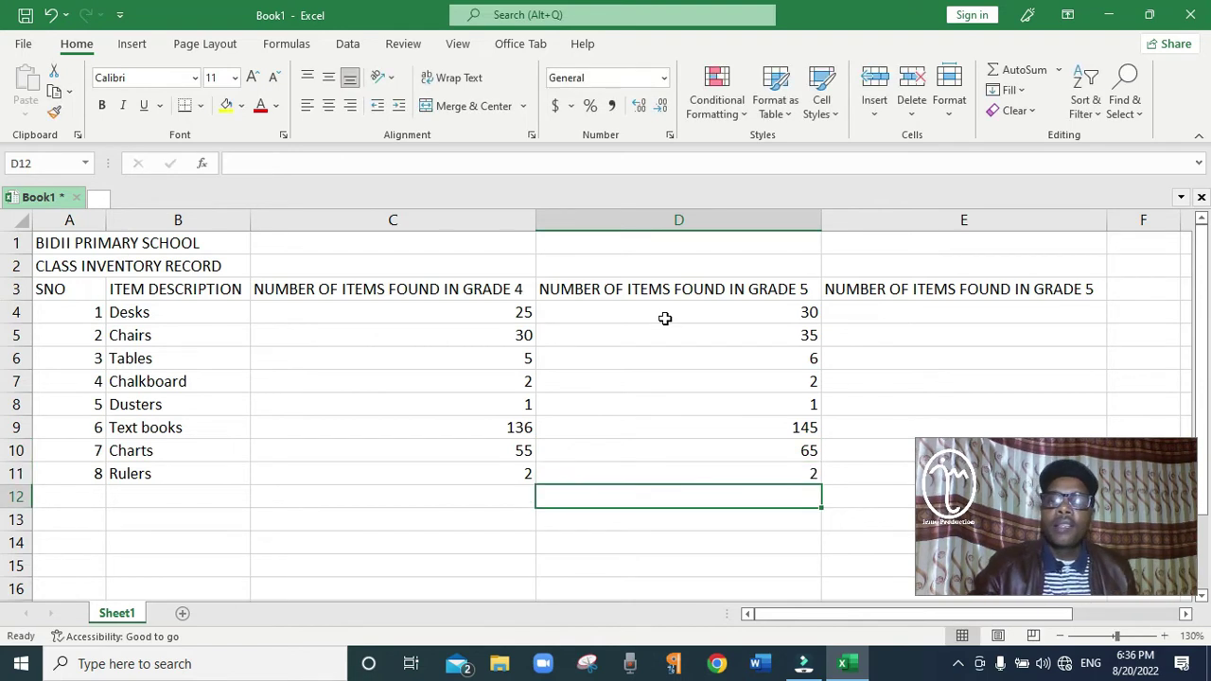
Correct the header in cell E3 to read NUMBER OF ITEMS FOUND IN GRADE 6
left_click(909, 312)
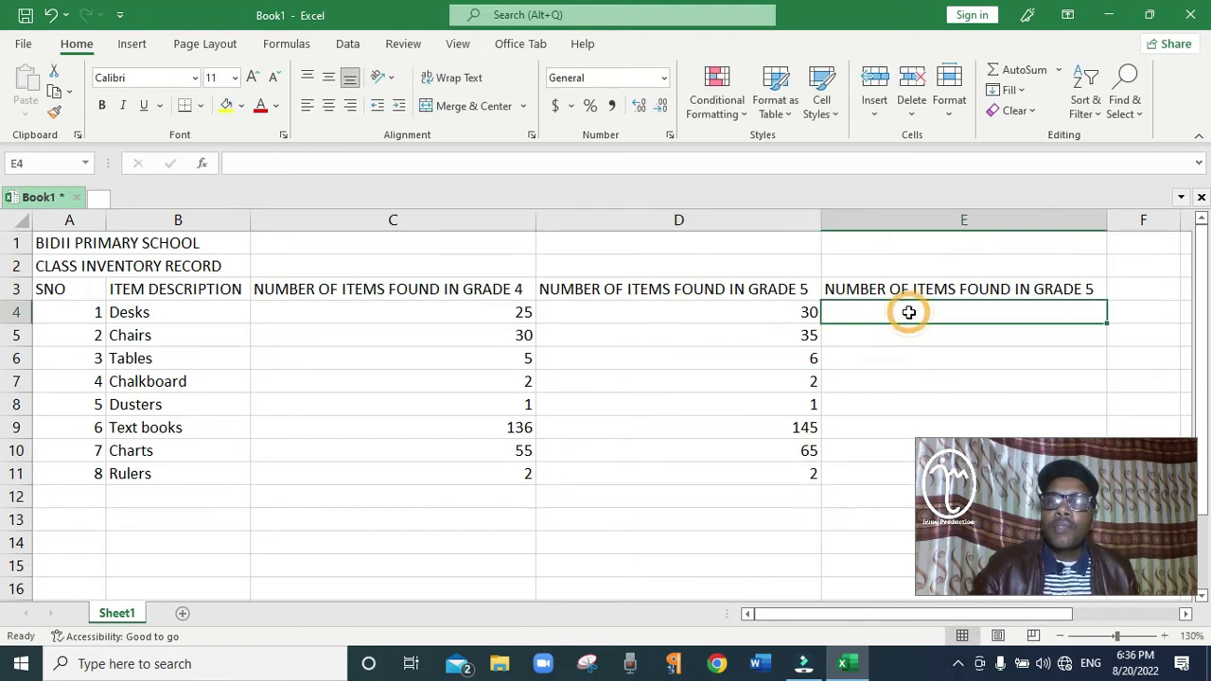
double_click(1100, 289)
key("BackSpace")
type("6")
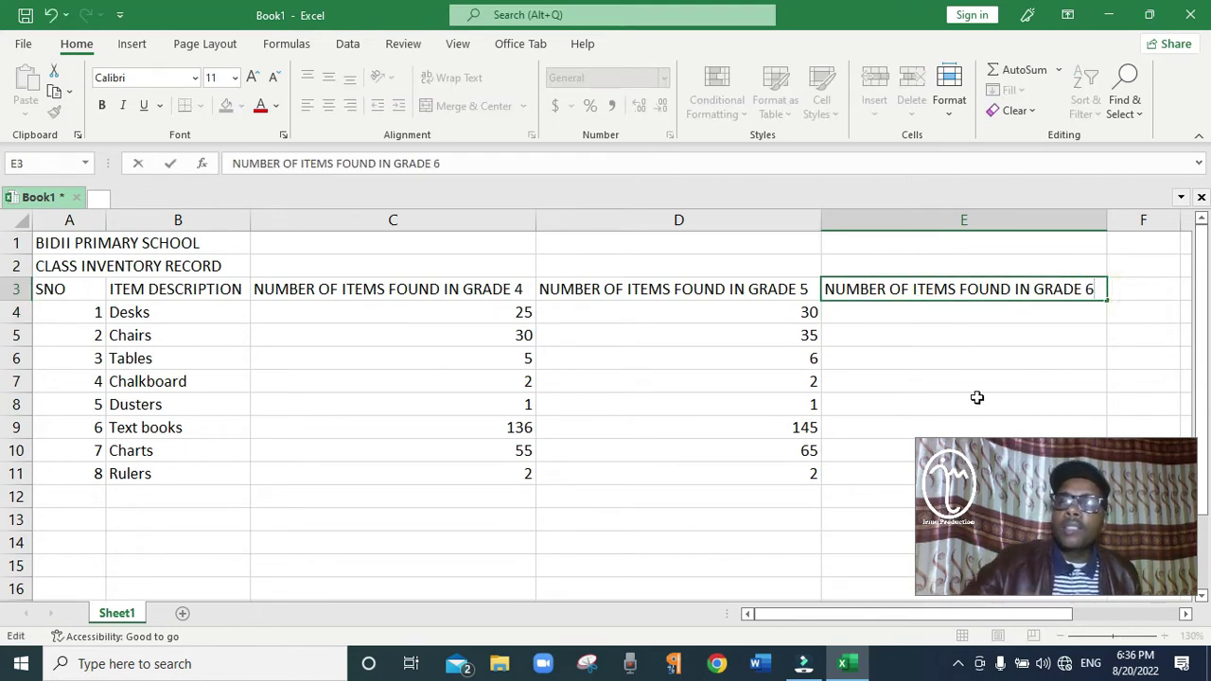
Enter the Grade 6 counts 40 desks, 45 chairs, 10 tables and 4 chalkboards in cells E4 to E7
left_click(931, 314)
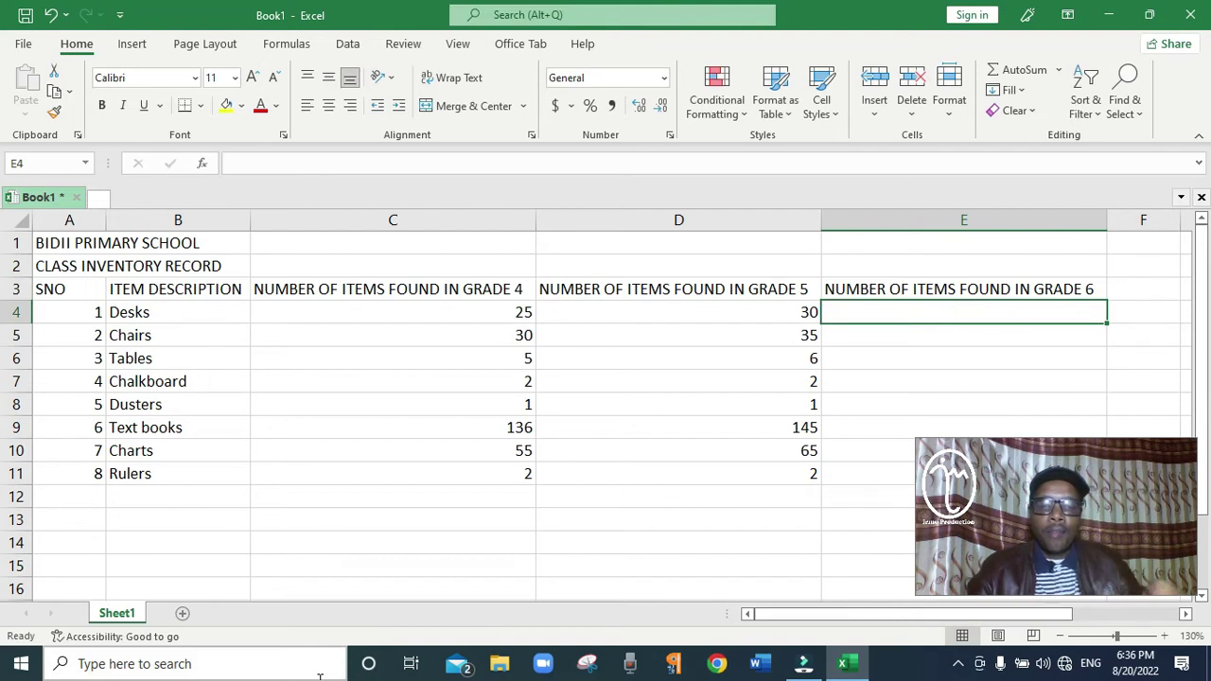
type("40")
key("Return")
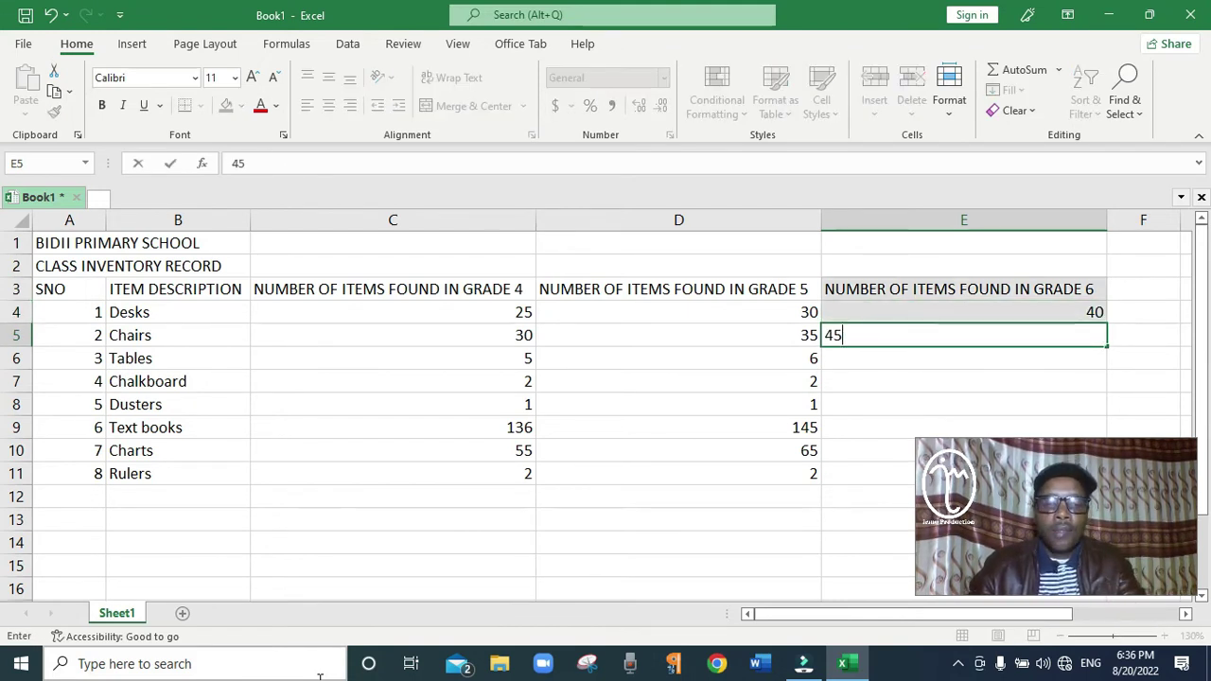
type("45")
key("Return")
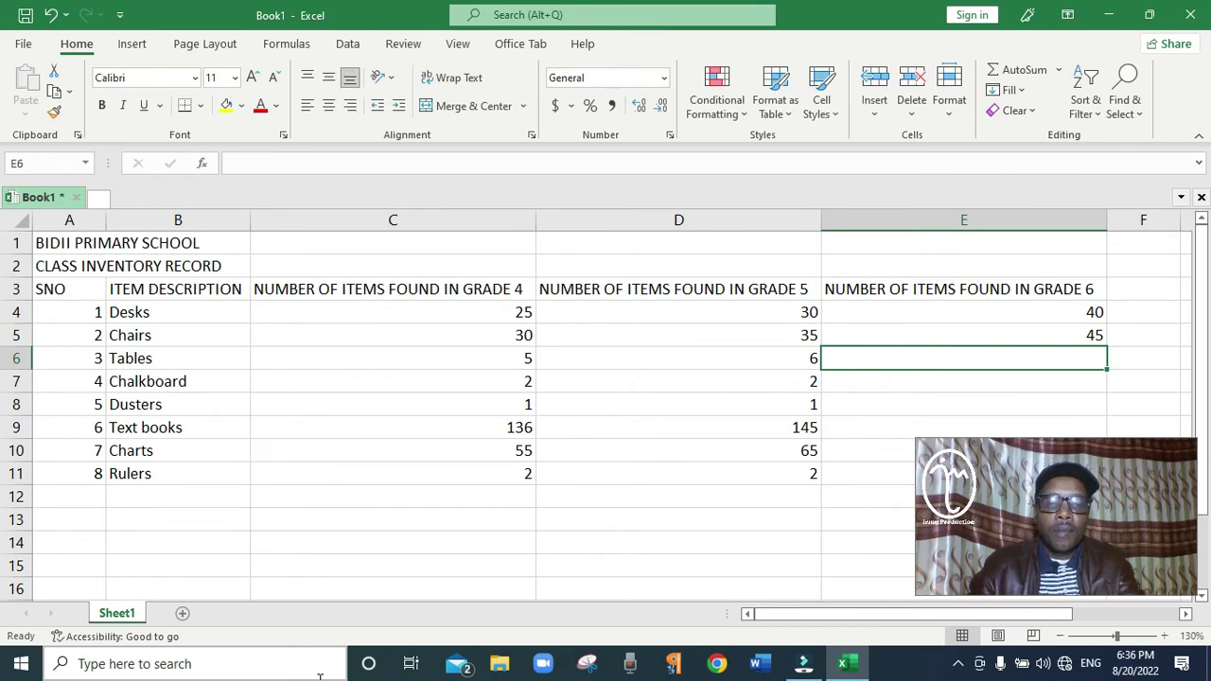
type("10")
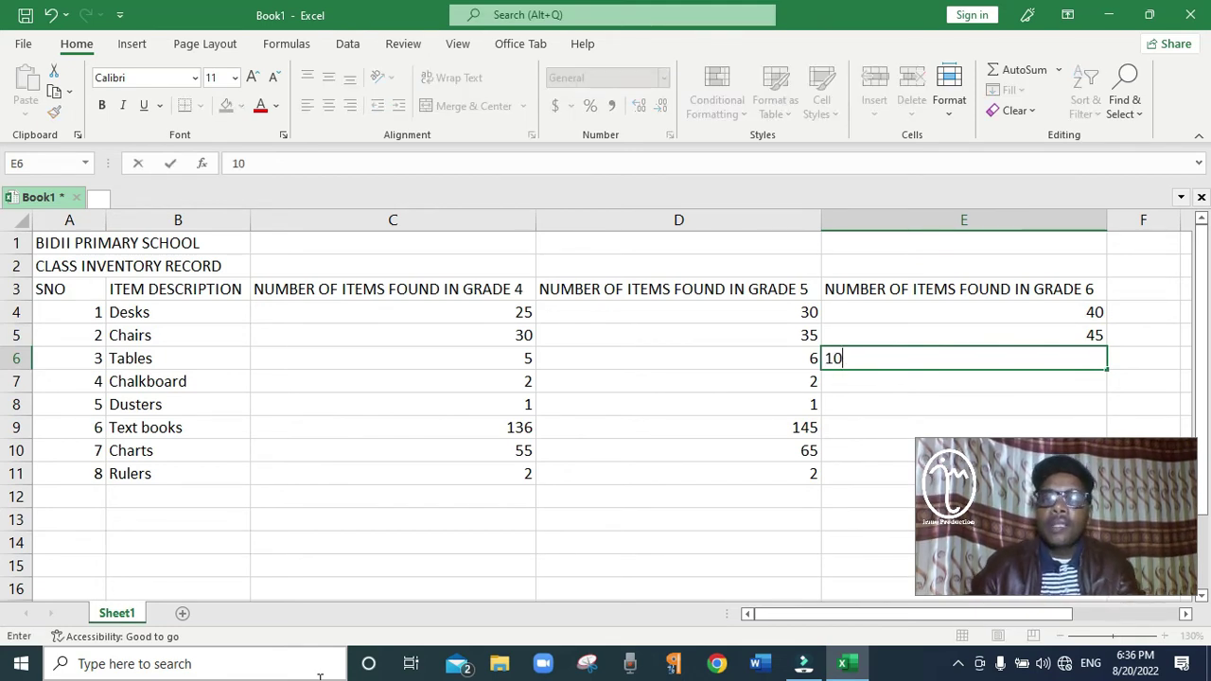
key("Return")
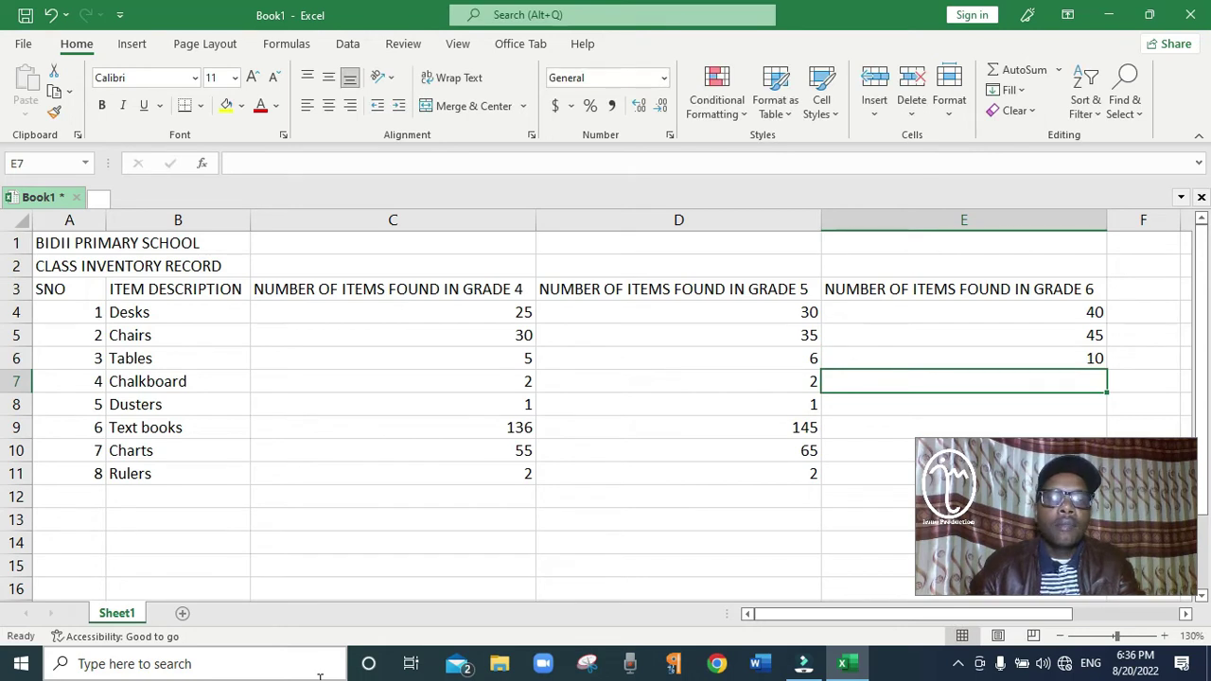
type("4")
key("Return")
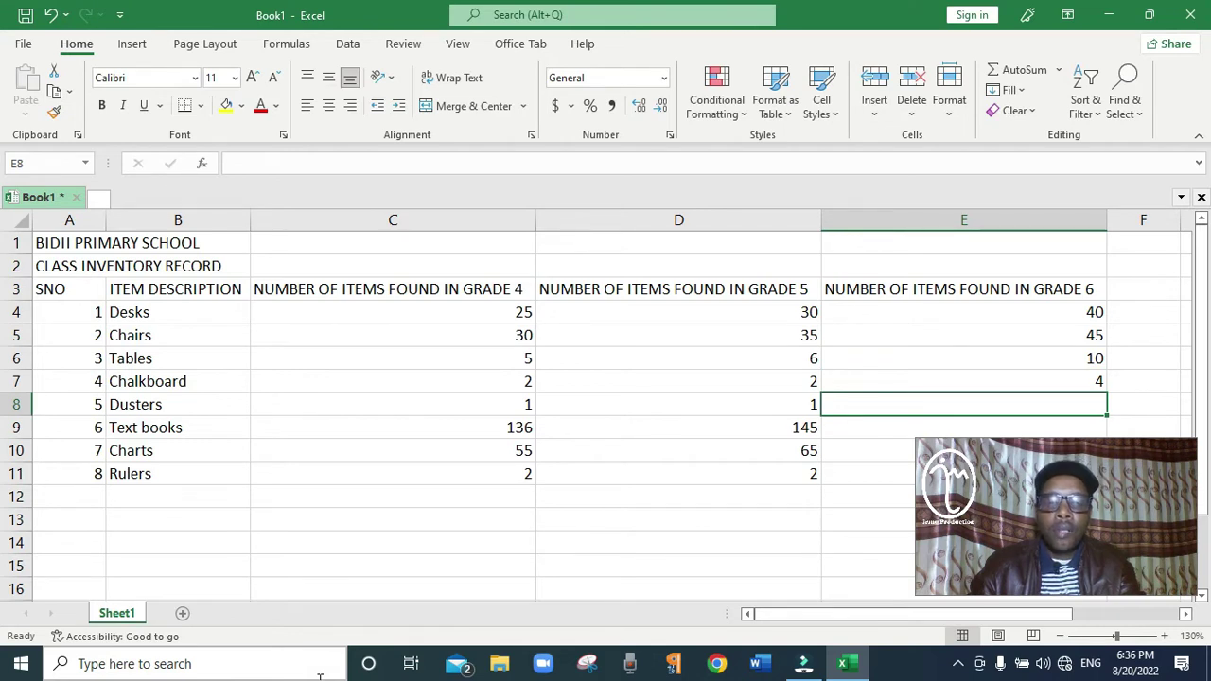
Enter the Grade 6 counts 1 duster, 245 text books, 78 charts and 4 rulers in cells E8 to E11
type("1")
key("Return")
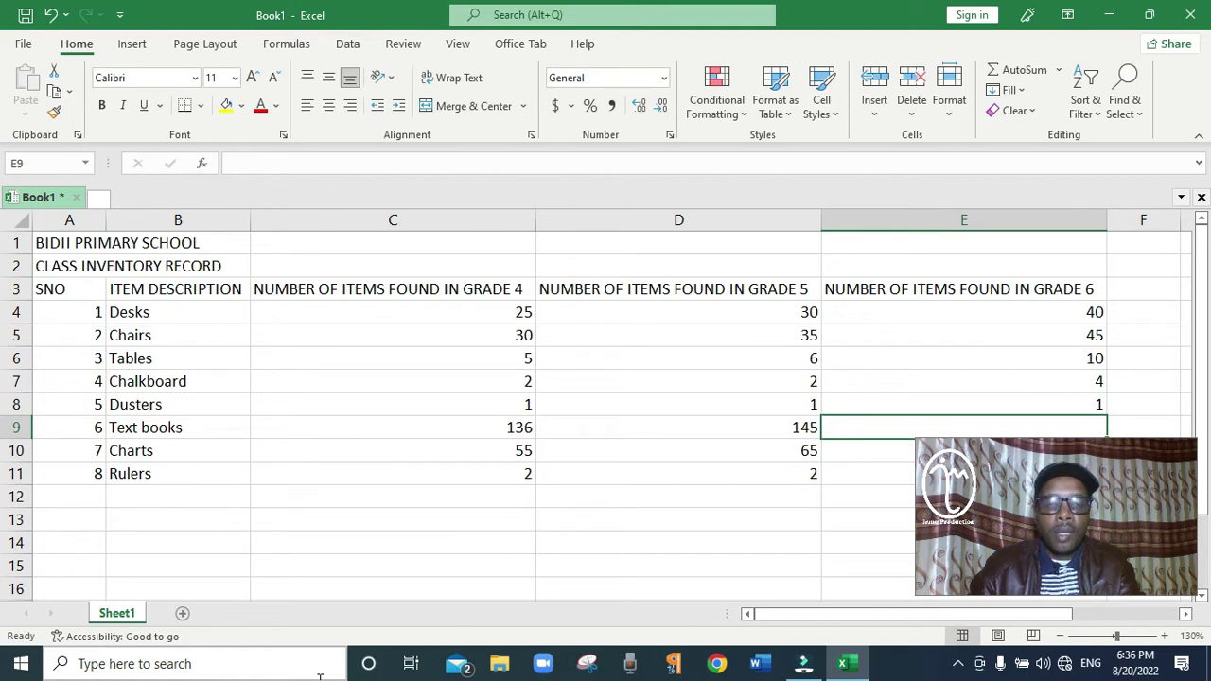
type("245")
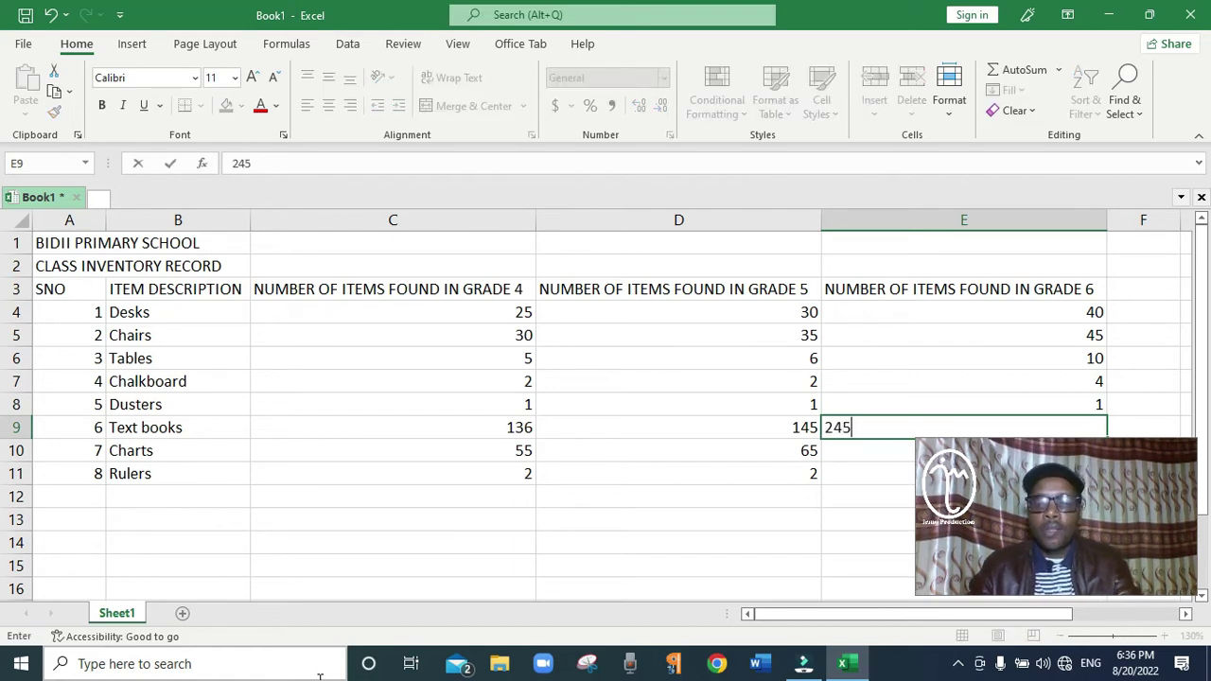
key("Return")
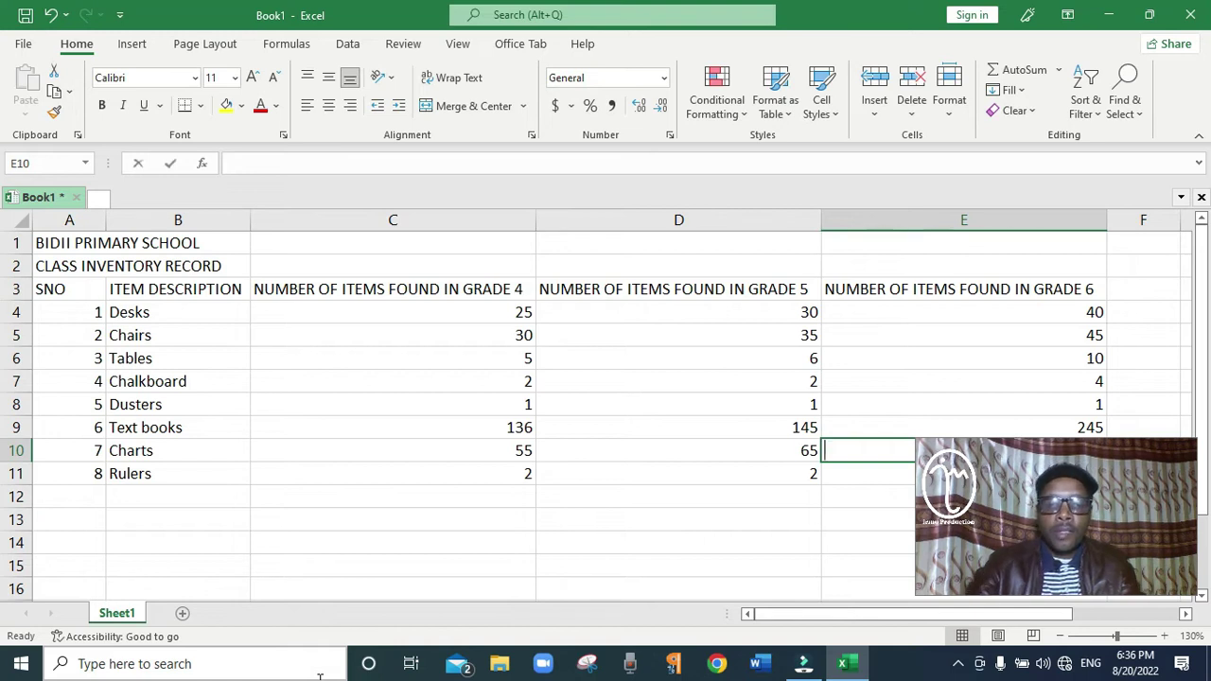
type("78")
key("Return")
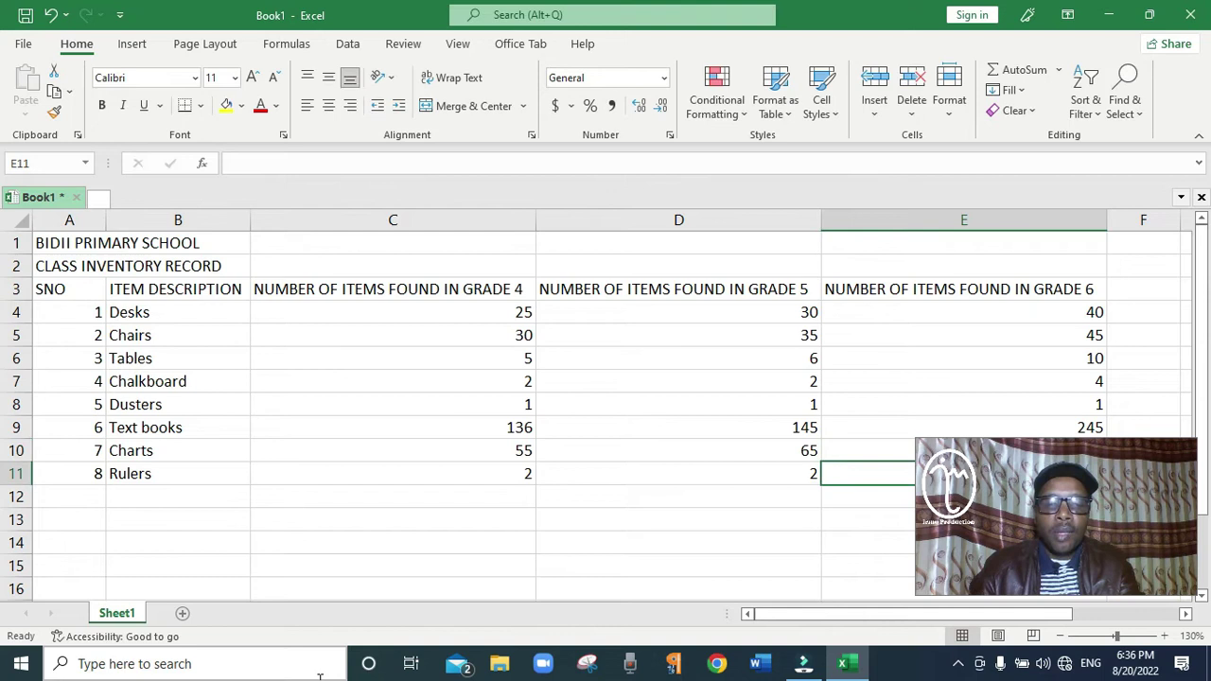
type("4")
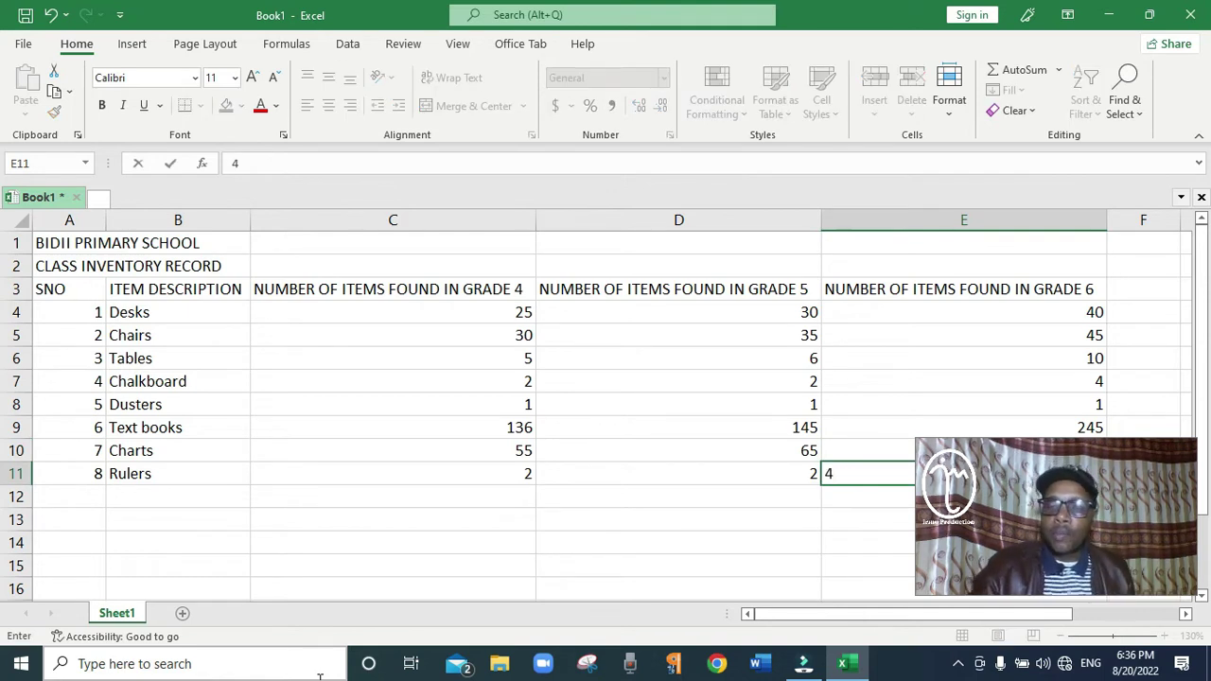
key("Return")
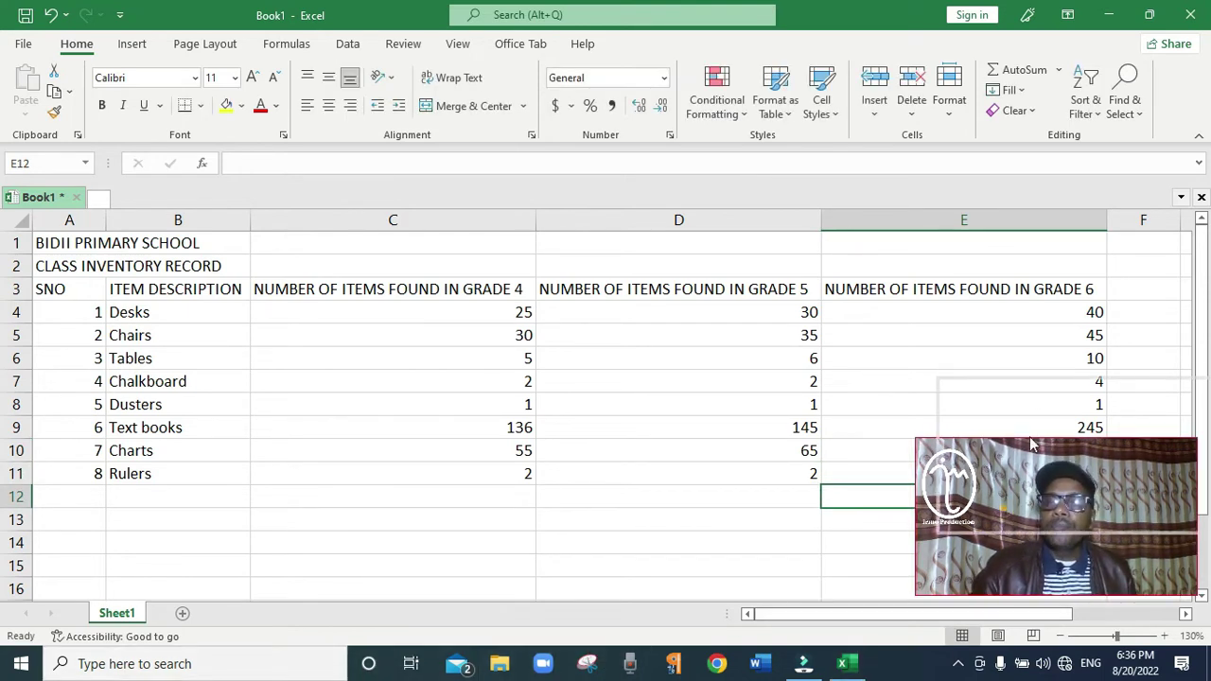
left_click_drag(1022, 275, 1011, 151)
left_click(862, 512)
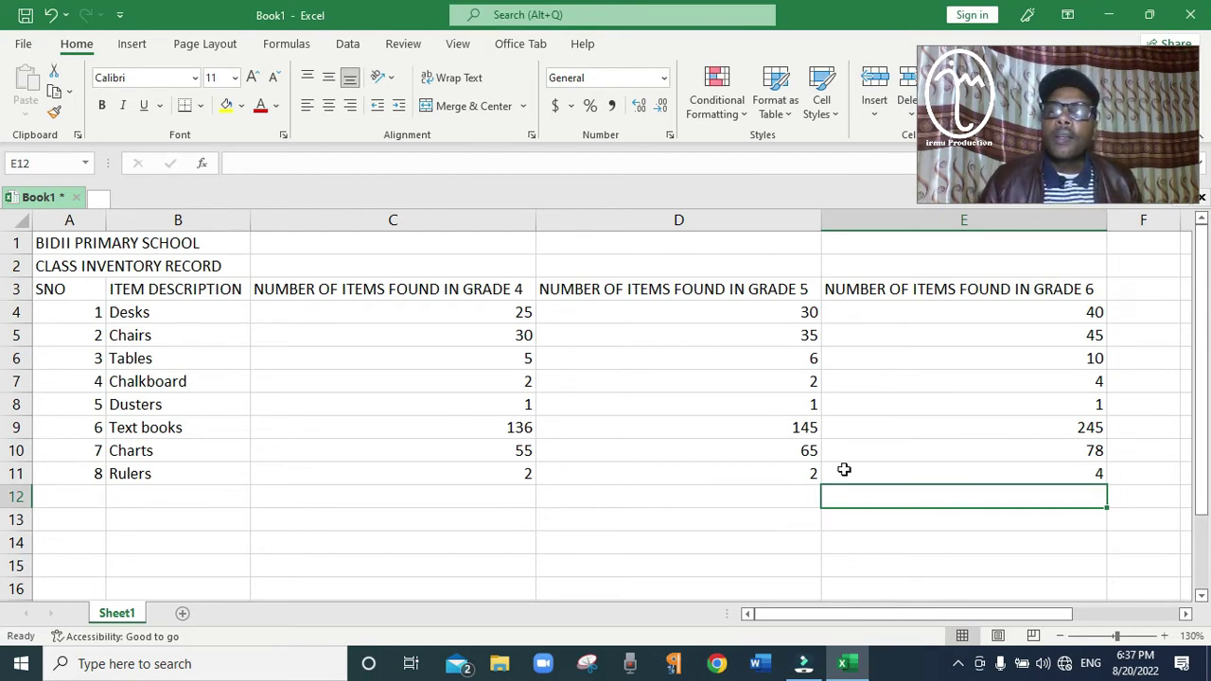
Add the column header TOTAL in cell F3, beside the Grade 6 column
left_click(1147, 288)
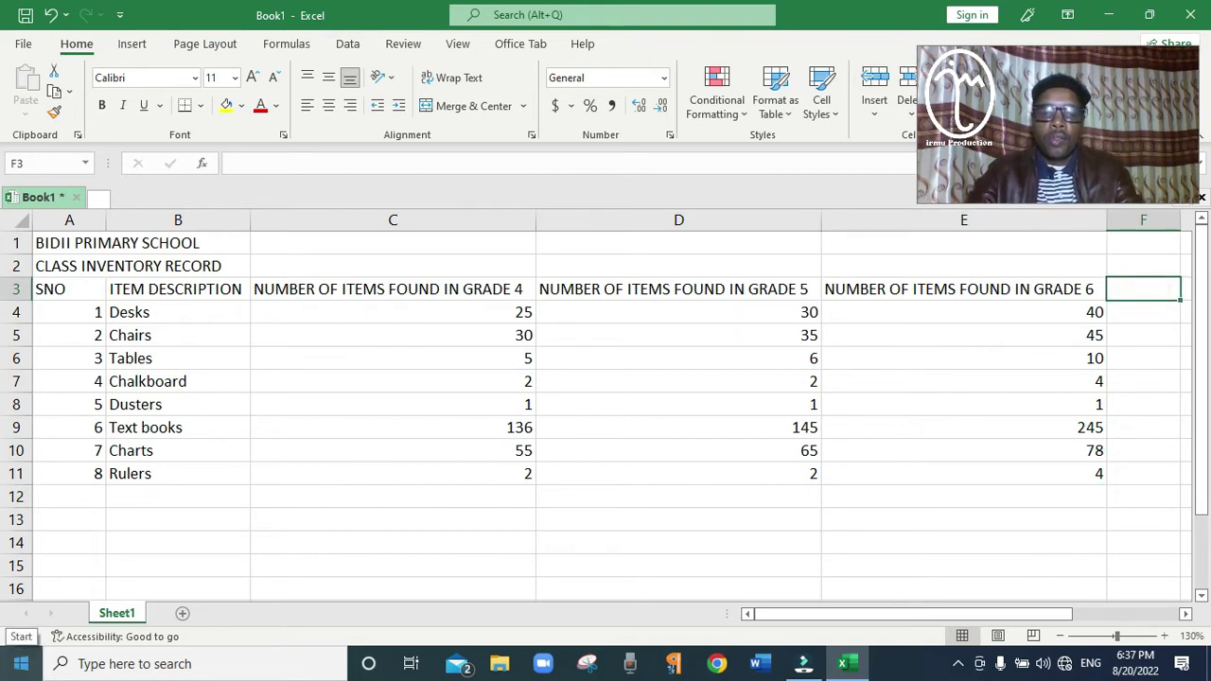
type("TOTAL")
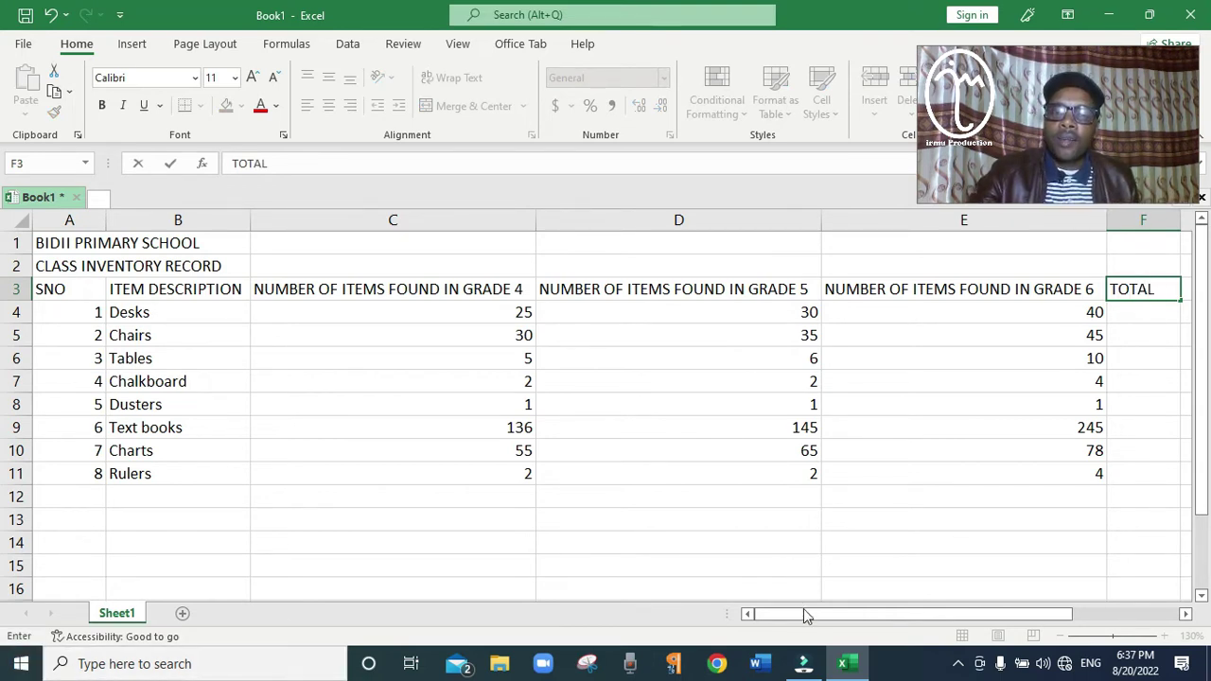
left_click_drag(777, 616, 884, 616)
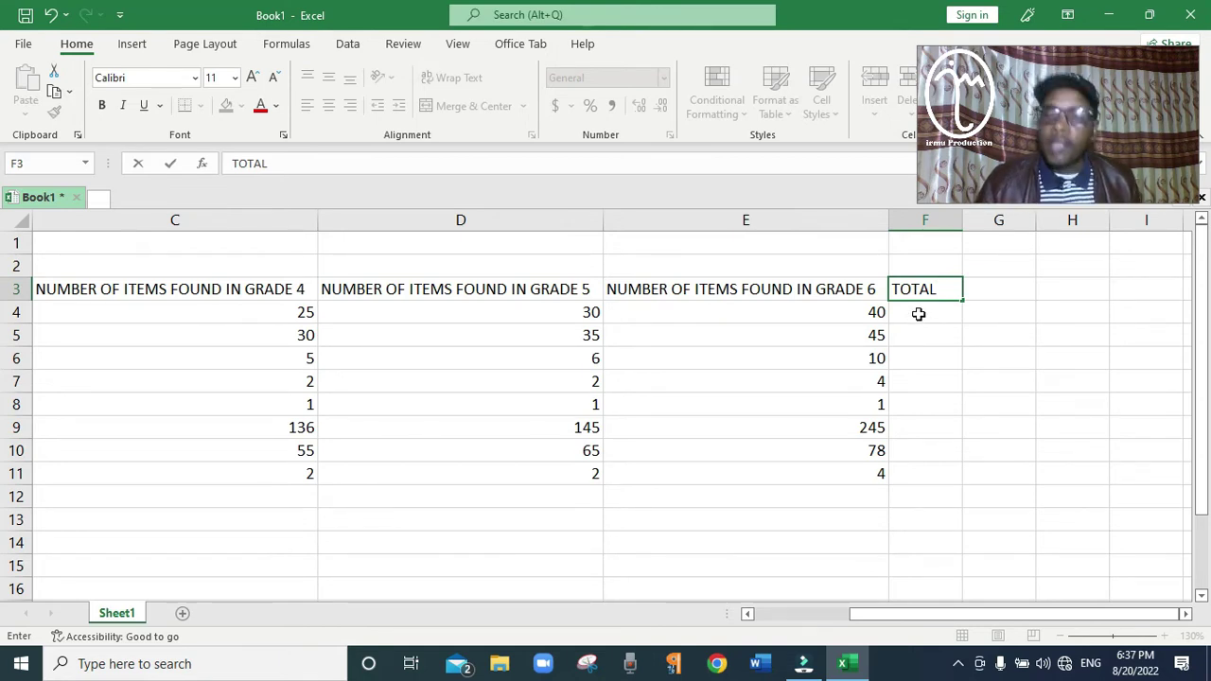
left_click(927, 316)
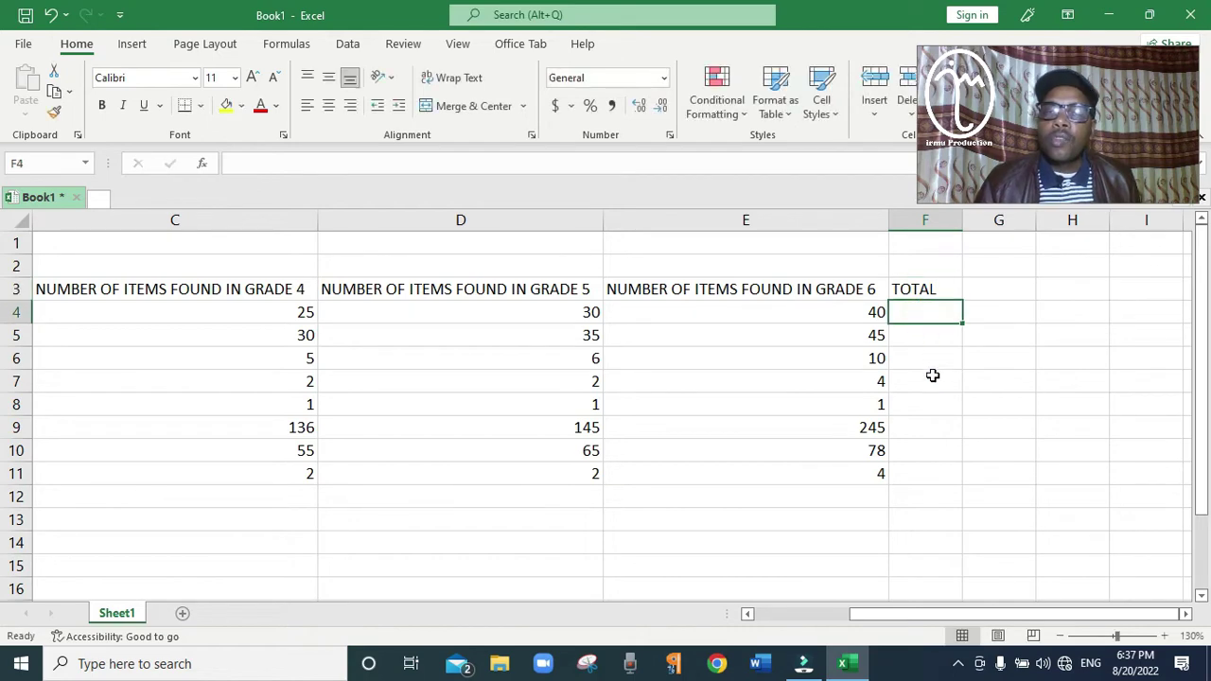
Examine the desk counts in cells C4, D4 and E4, individually and as the range C4:E4, and locate their total cell F4
left_click(1061, 638)
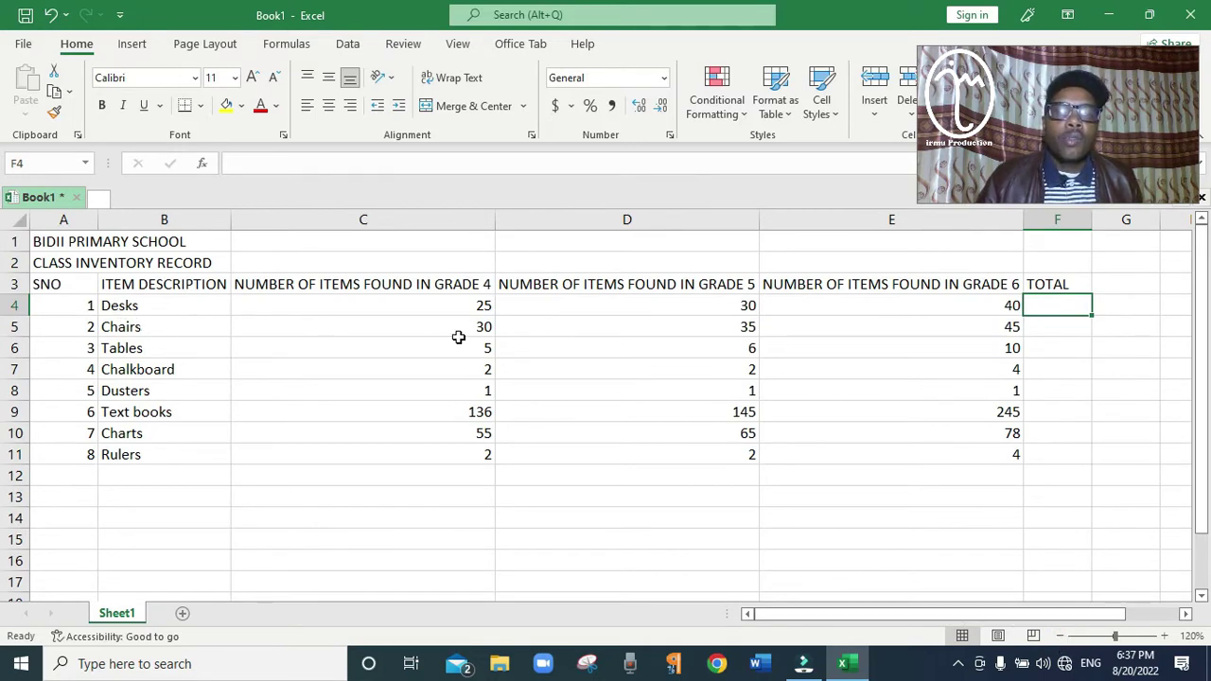
left_click(479, 306)
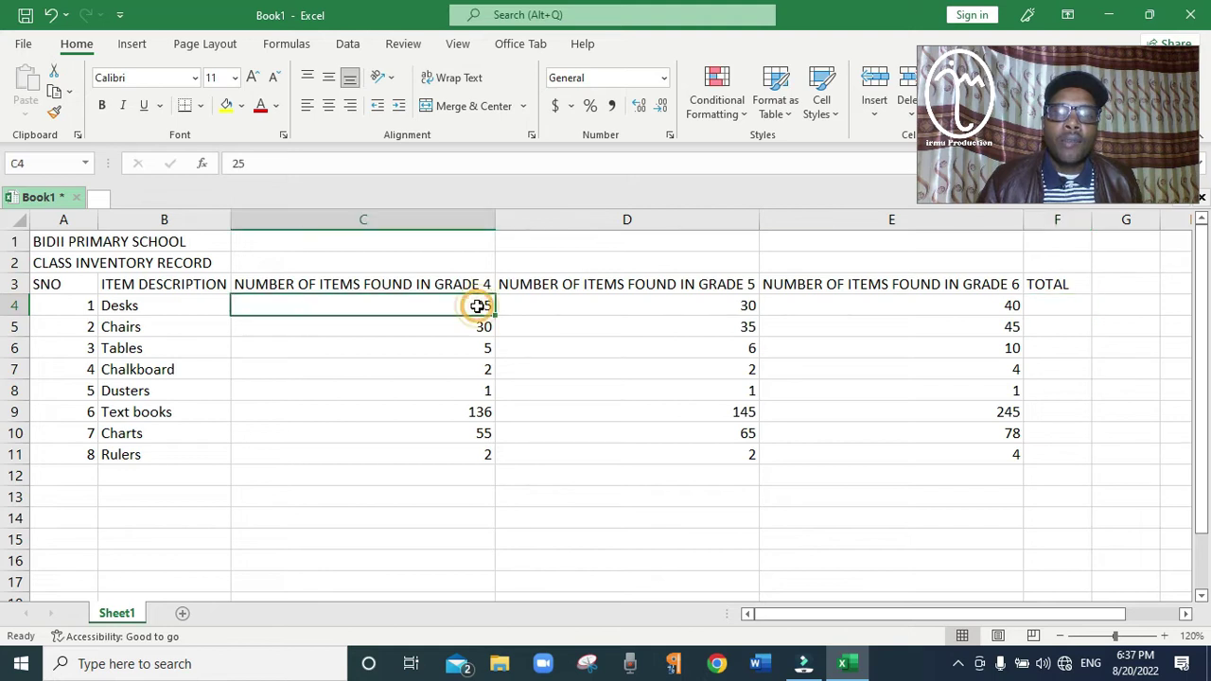
left_click(614, 309)
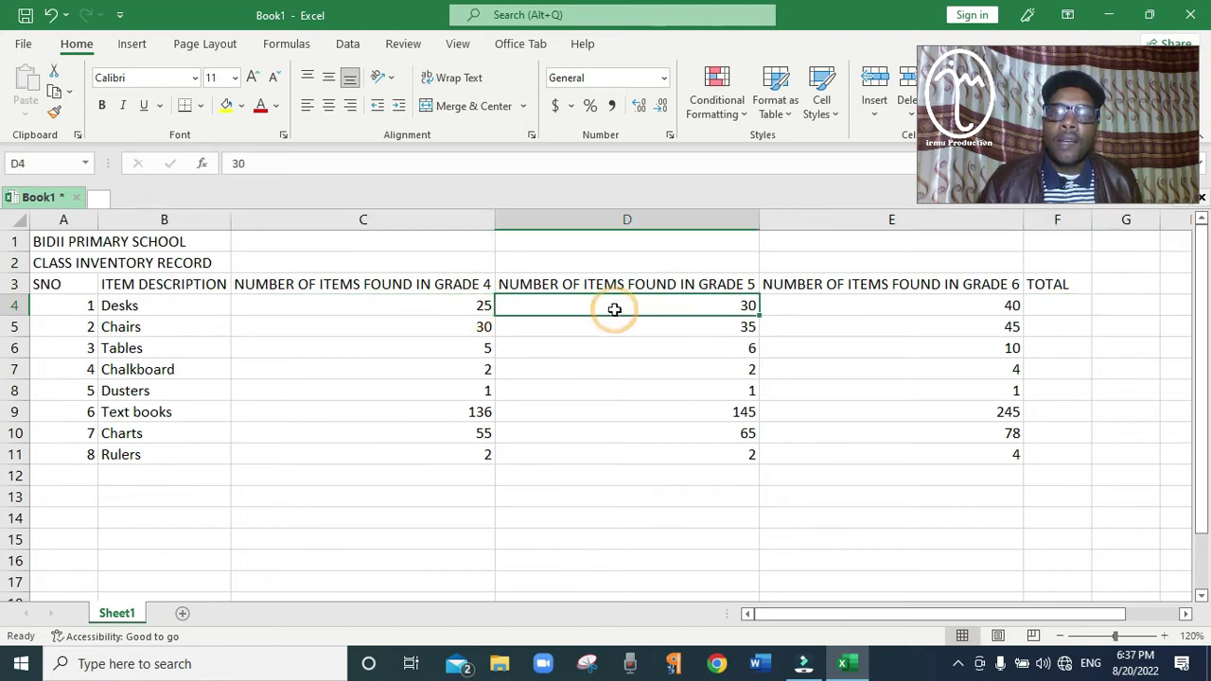
left_click(854, 311)
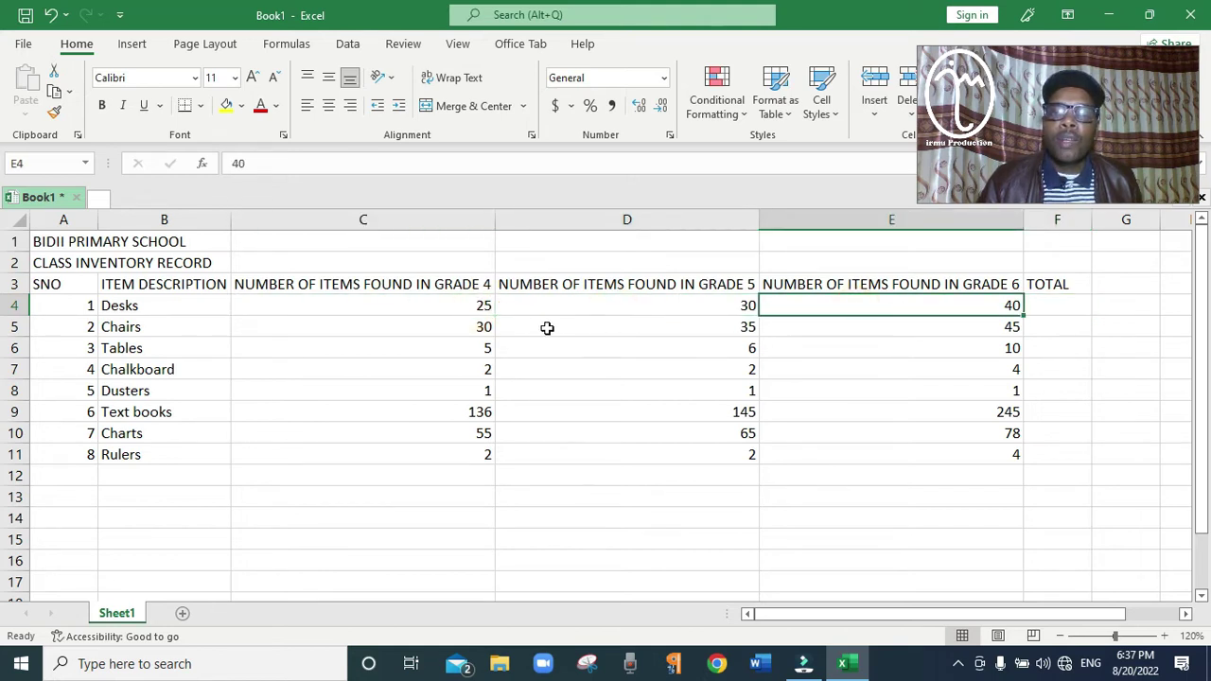
left_click(469, 305)
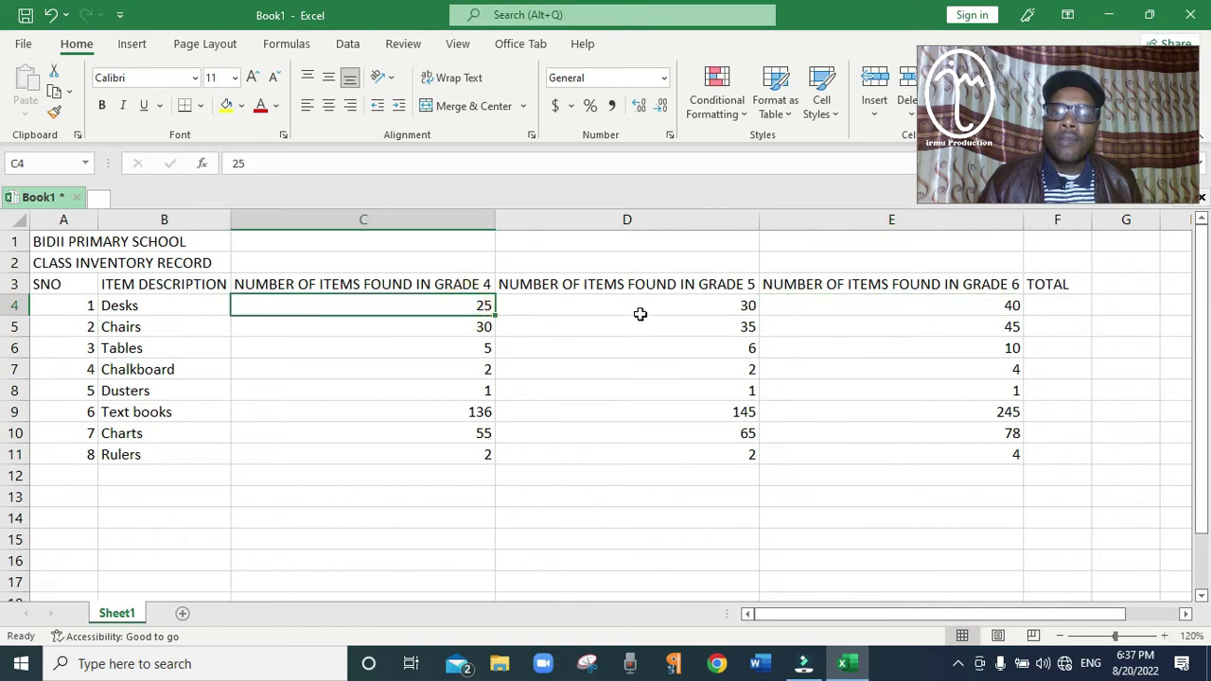
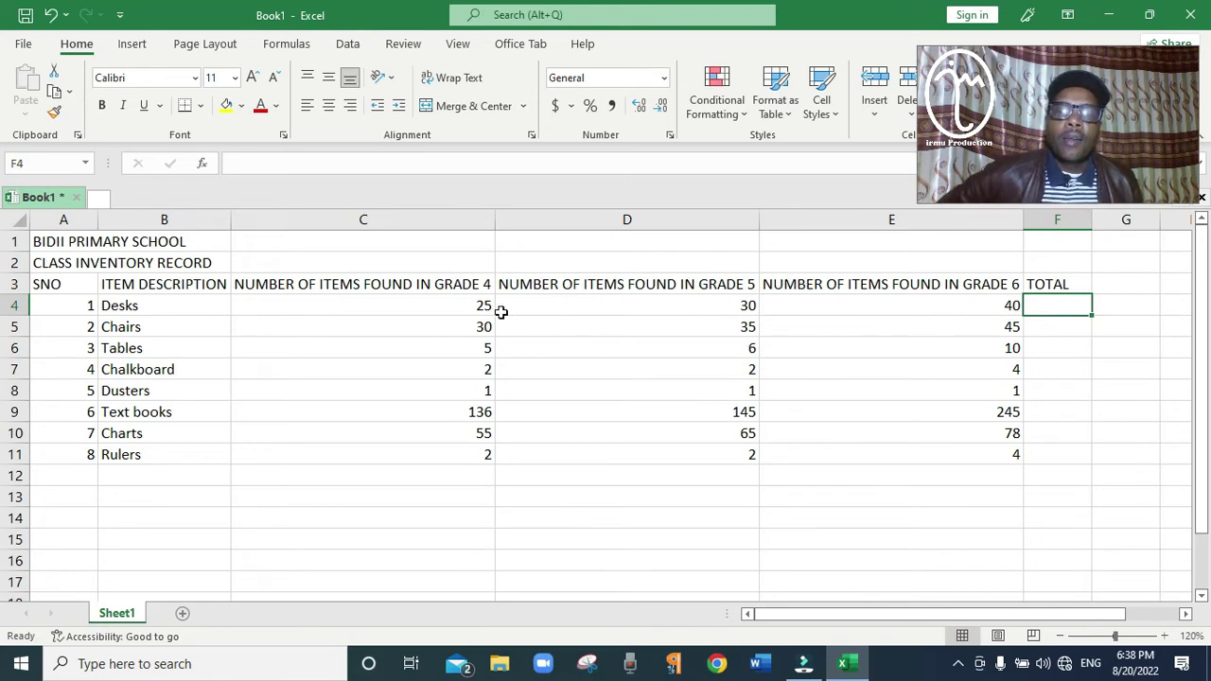
left_click(451, 310)
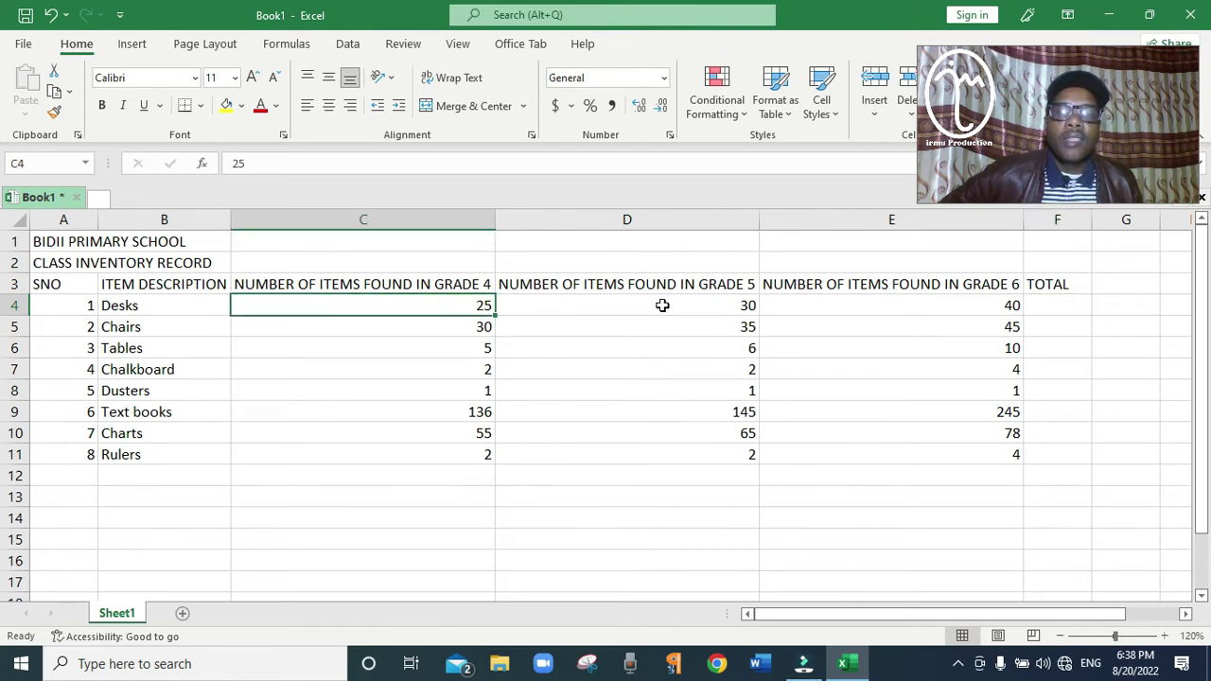
left_click(675, 308)
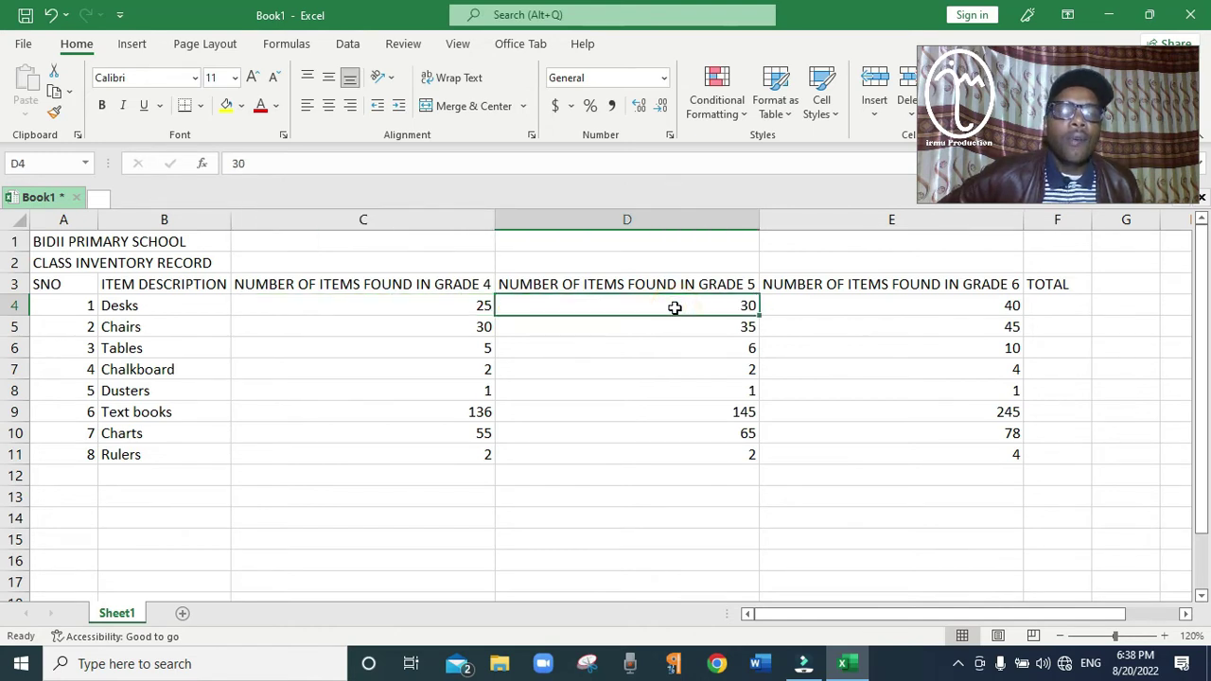
left_click(871, 309)
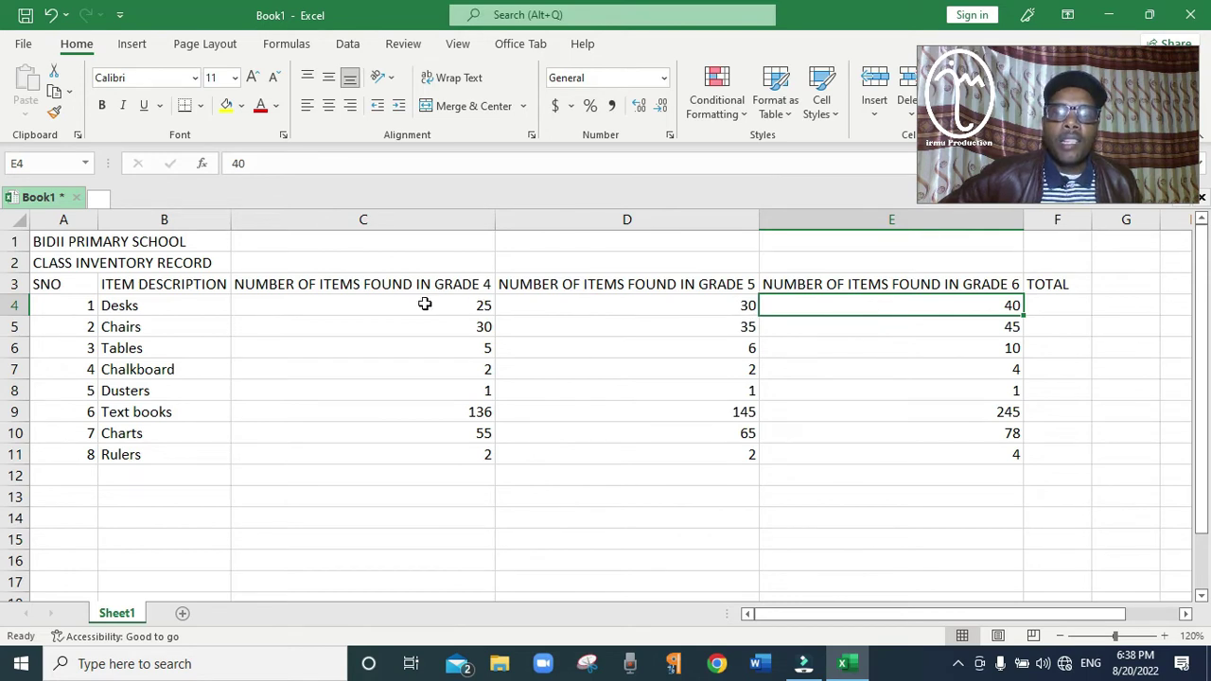
left_click_drag(425, 304, 972, 310)
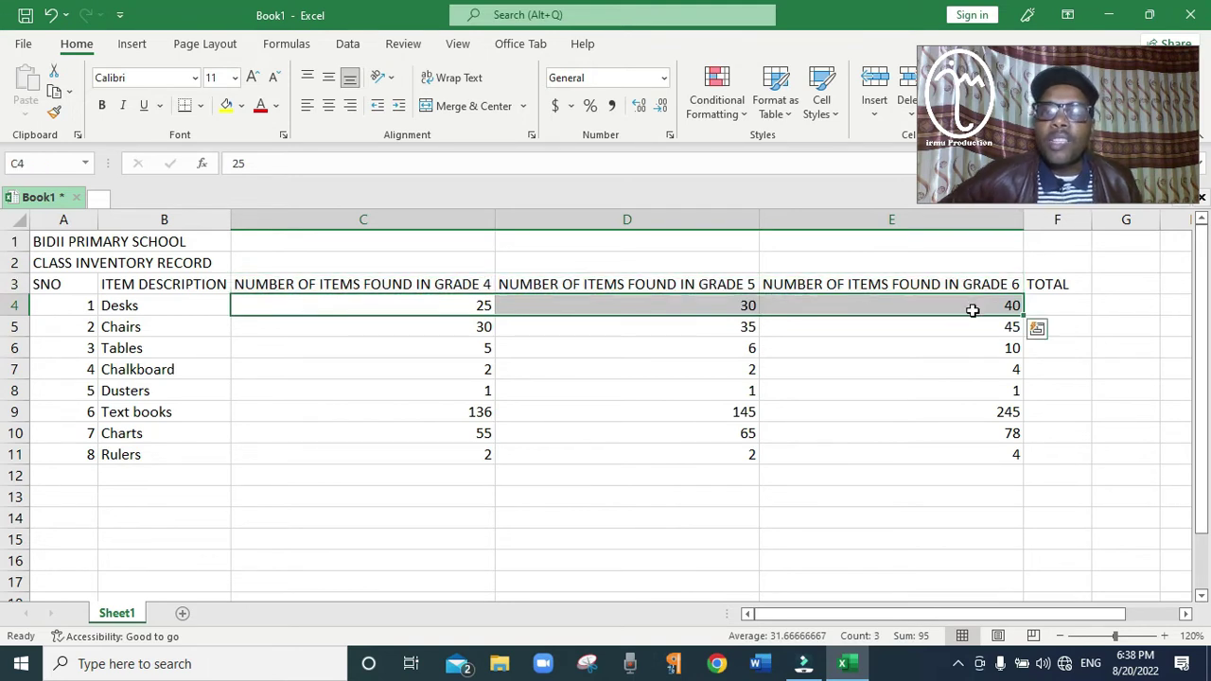
left_click(692, 301)
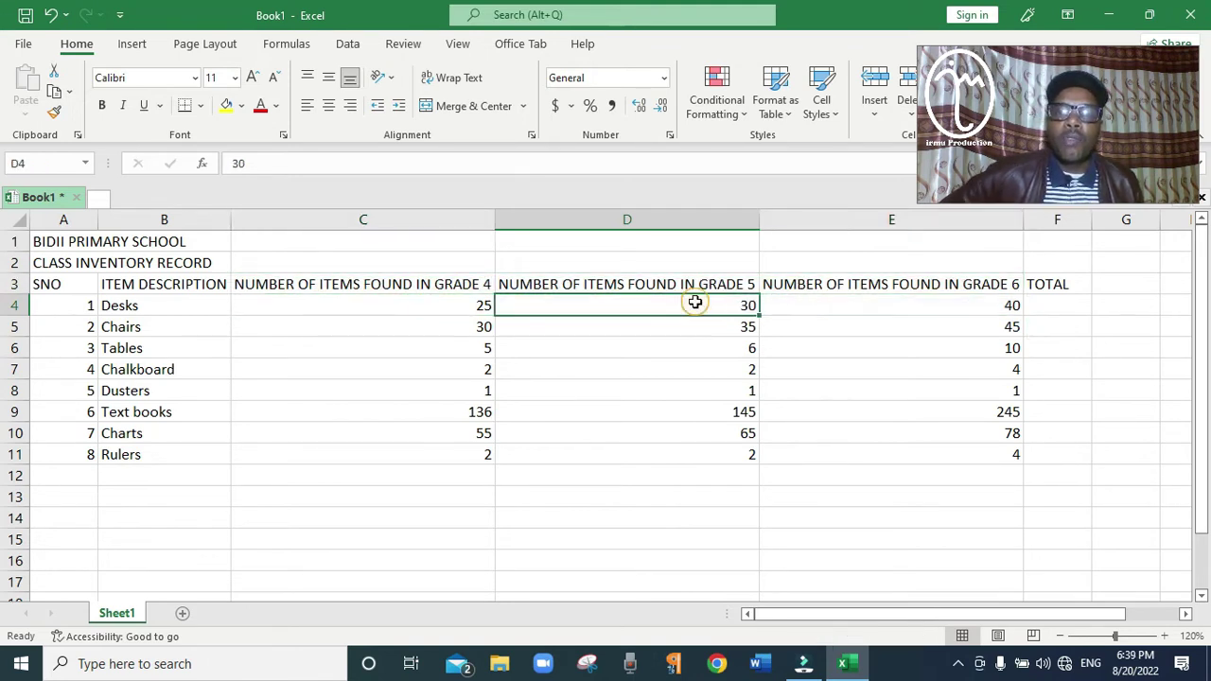
left_click_drag(443, 305, 962, 305)
left_click(1067, 309)
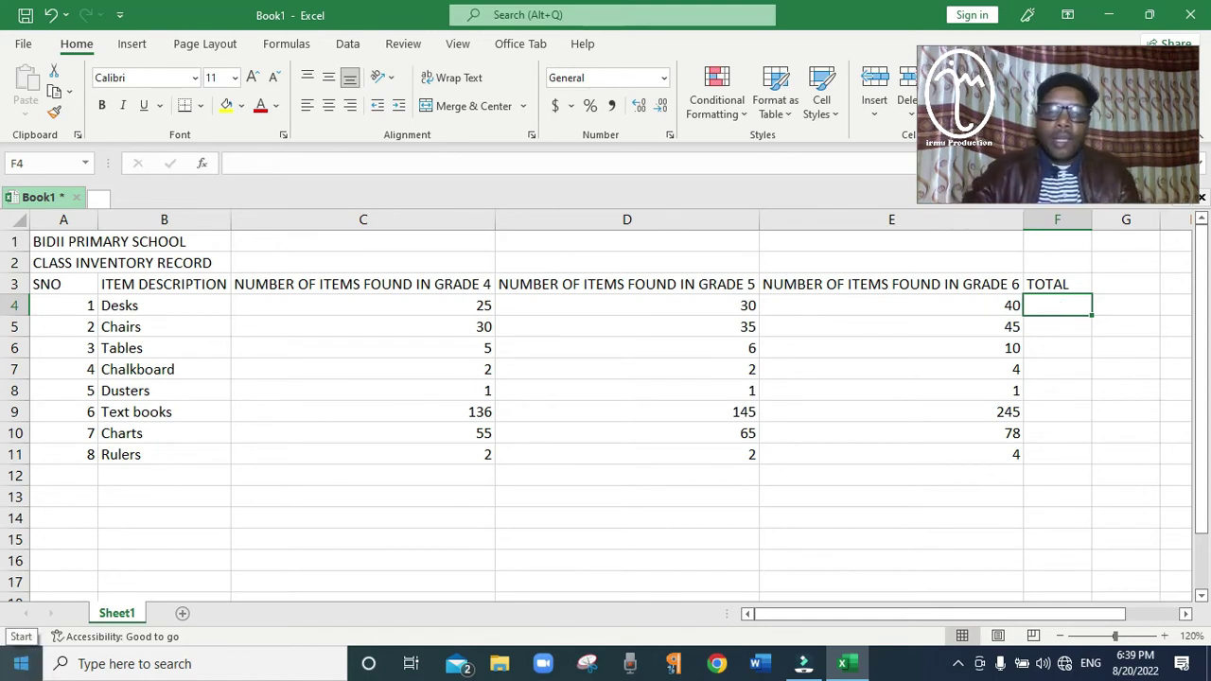
Total the desks in cell F4 with the formula =SUM(C4:E4) and check it against the three grade counts
type("=")
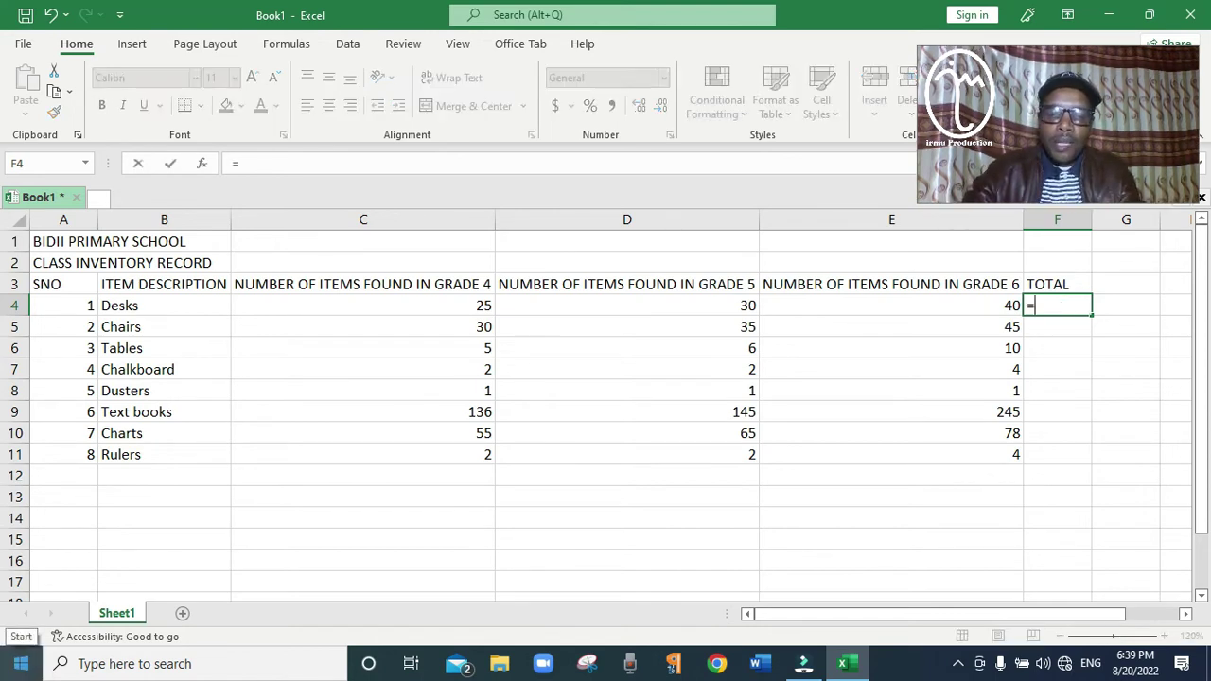
type("SUM")
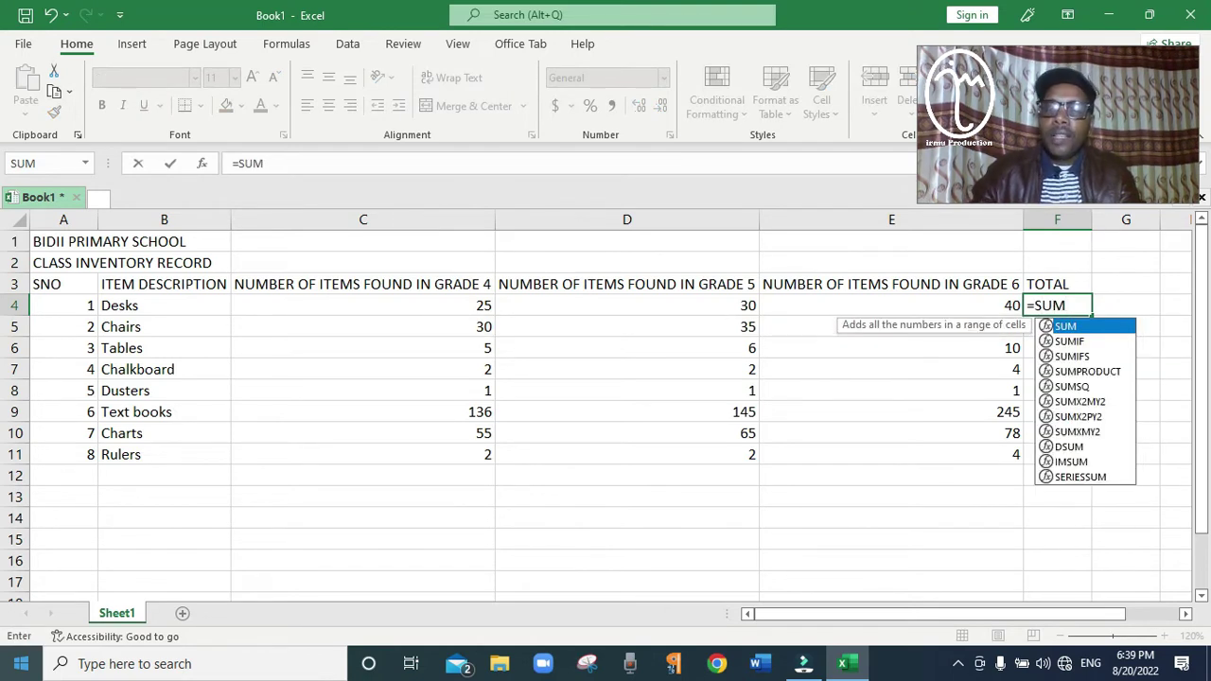
type("(")
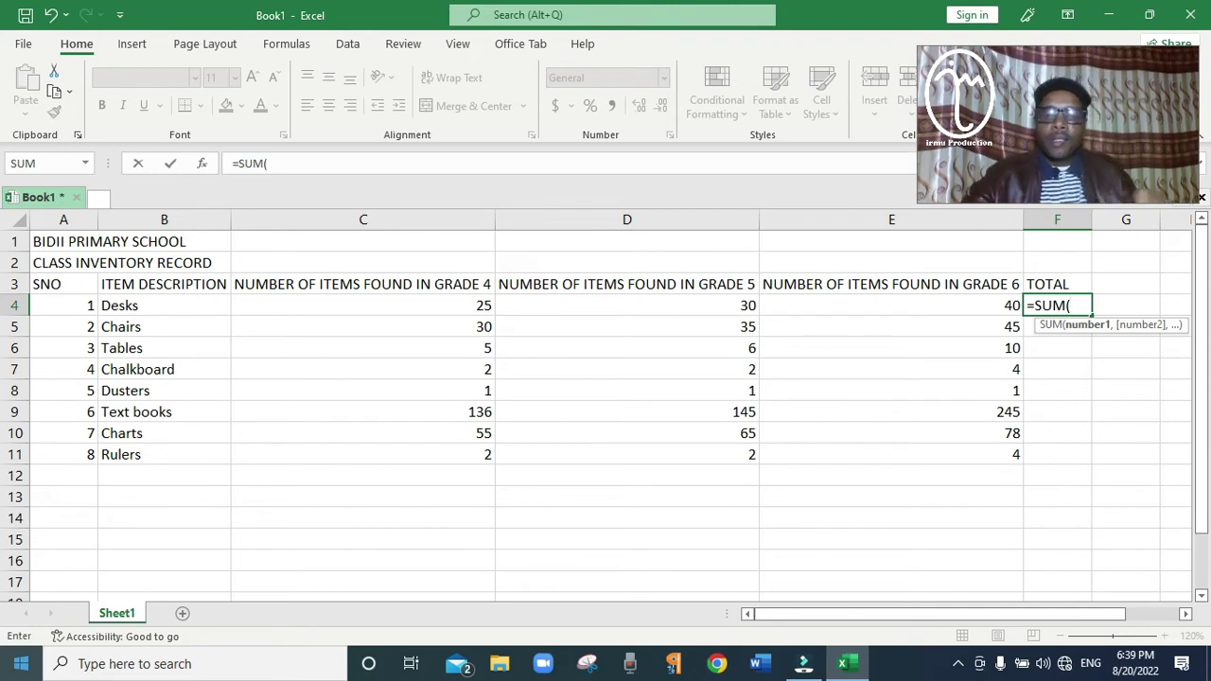
type("C4")
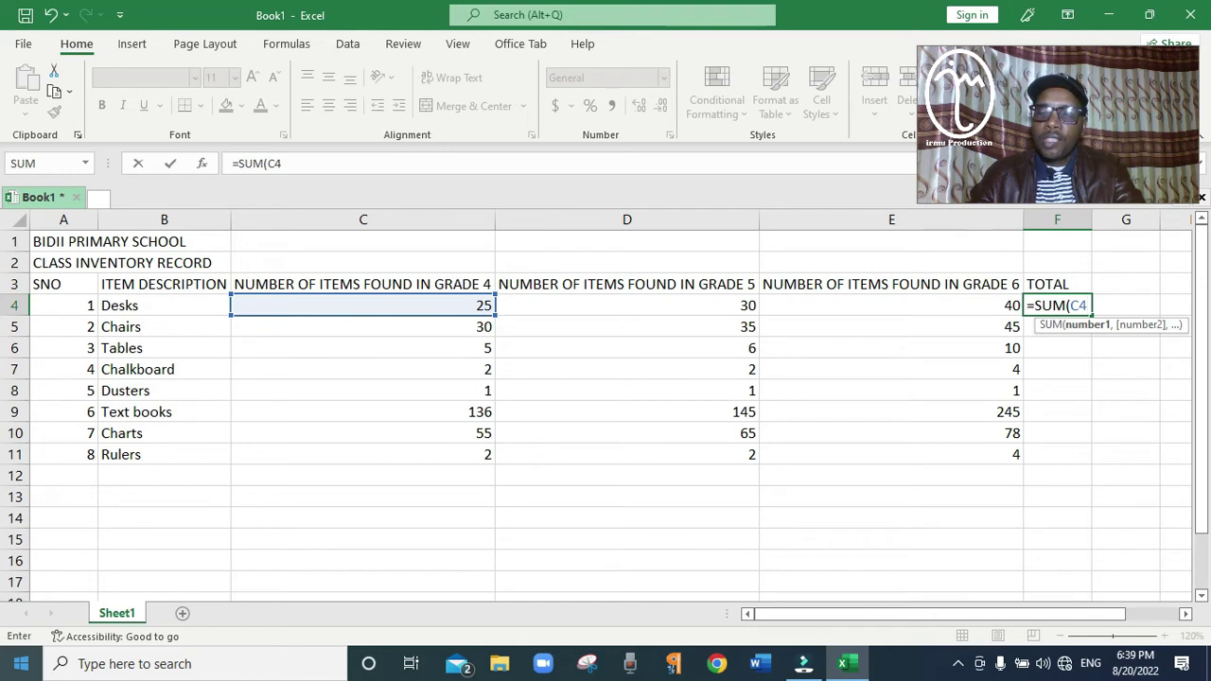
type(":")
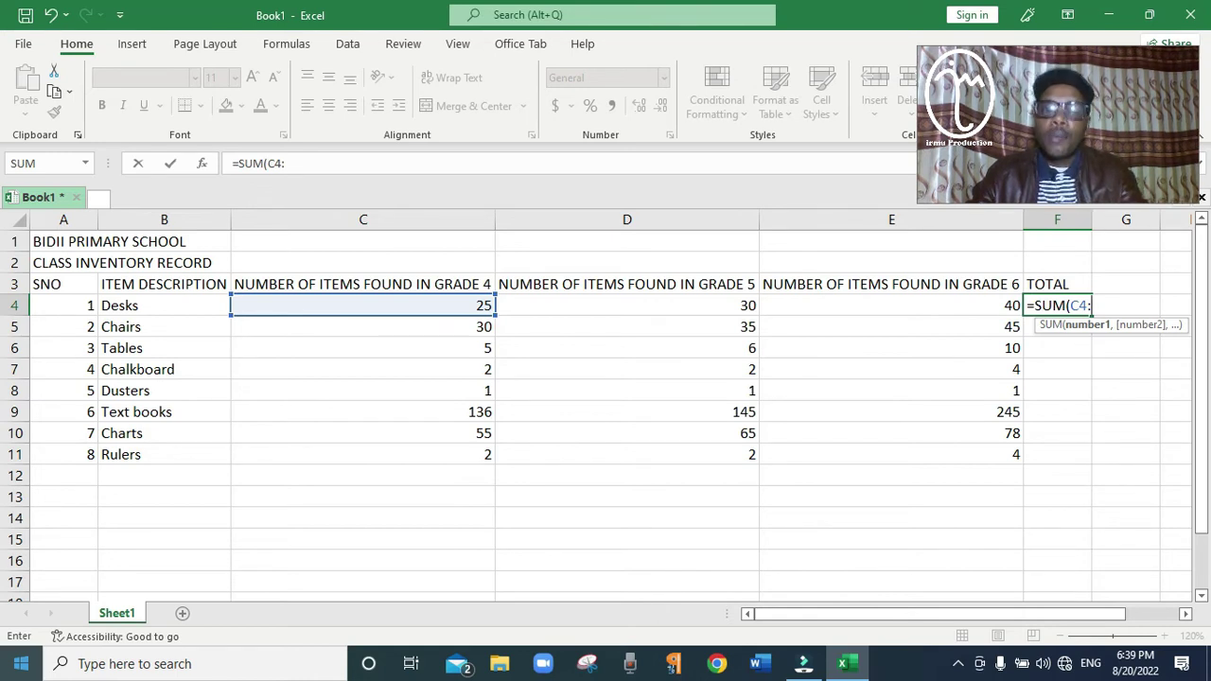
type("E4")
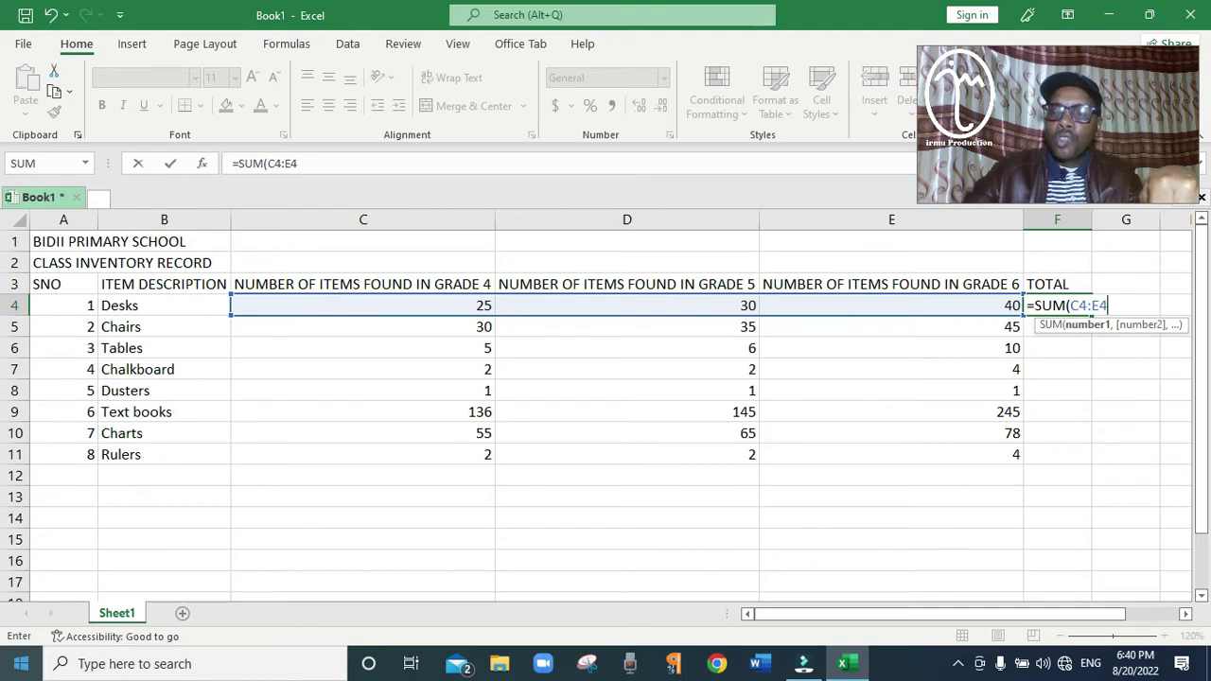
type(")")
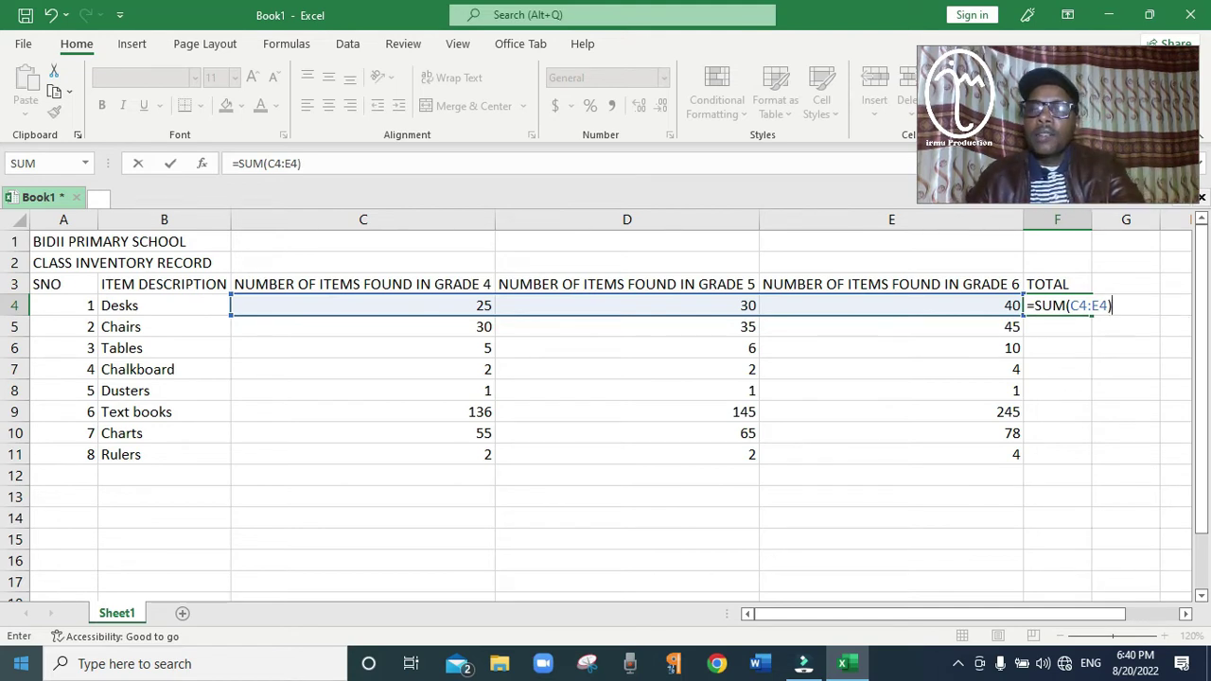
key("Return")
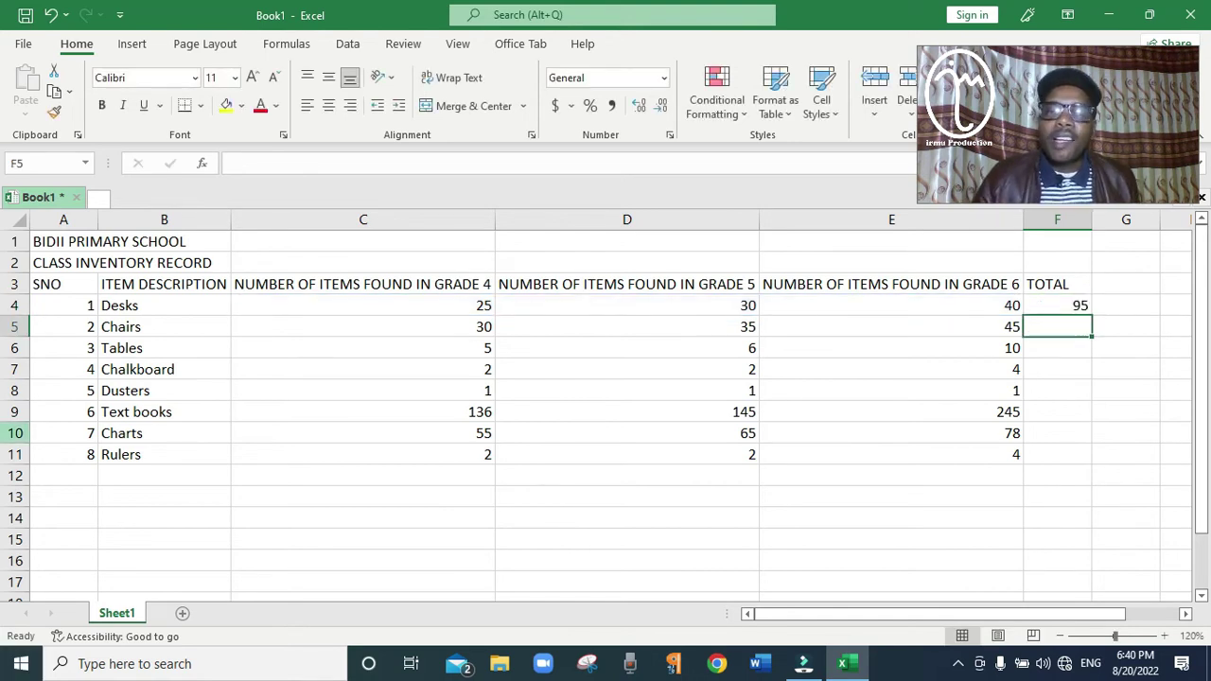
left_click(439, 313)
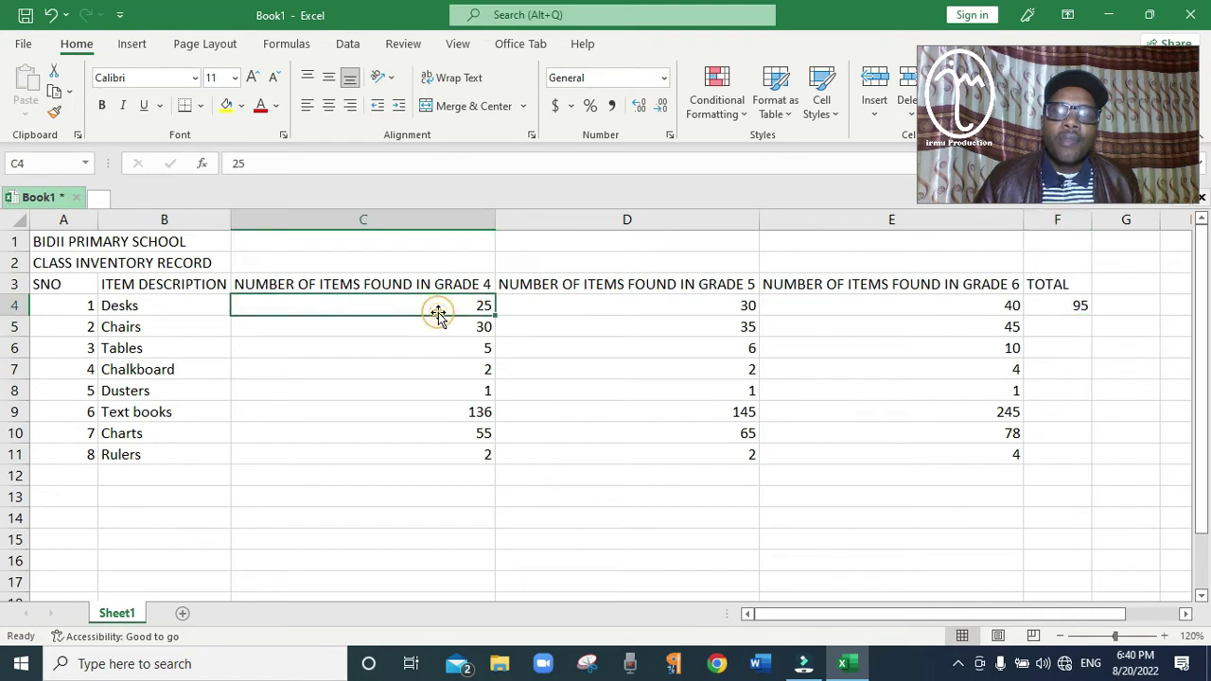
left_click(580, 309)
left_click(857, 303)
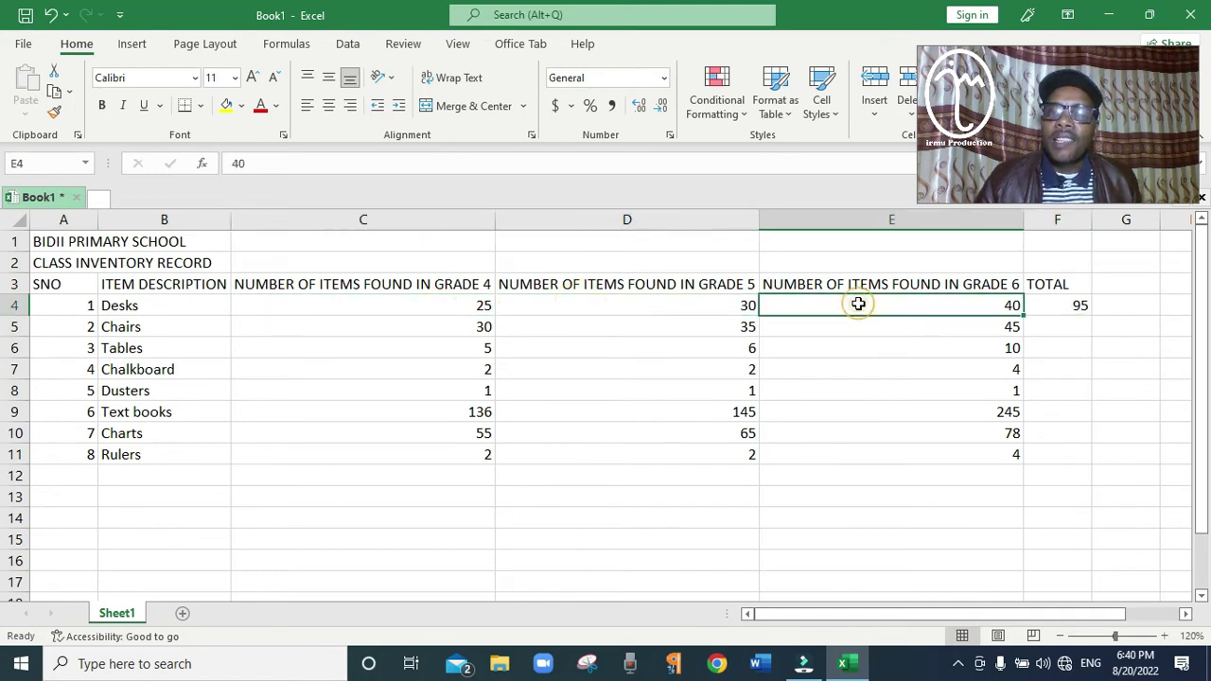
left_click(1080, 306)
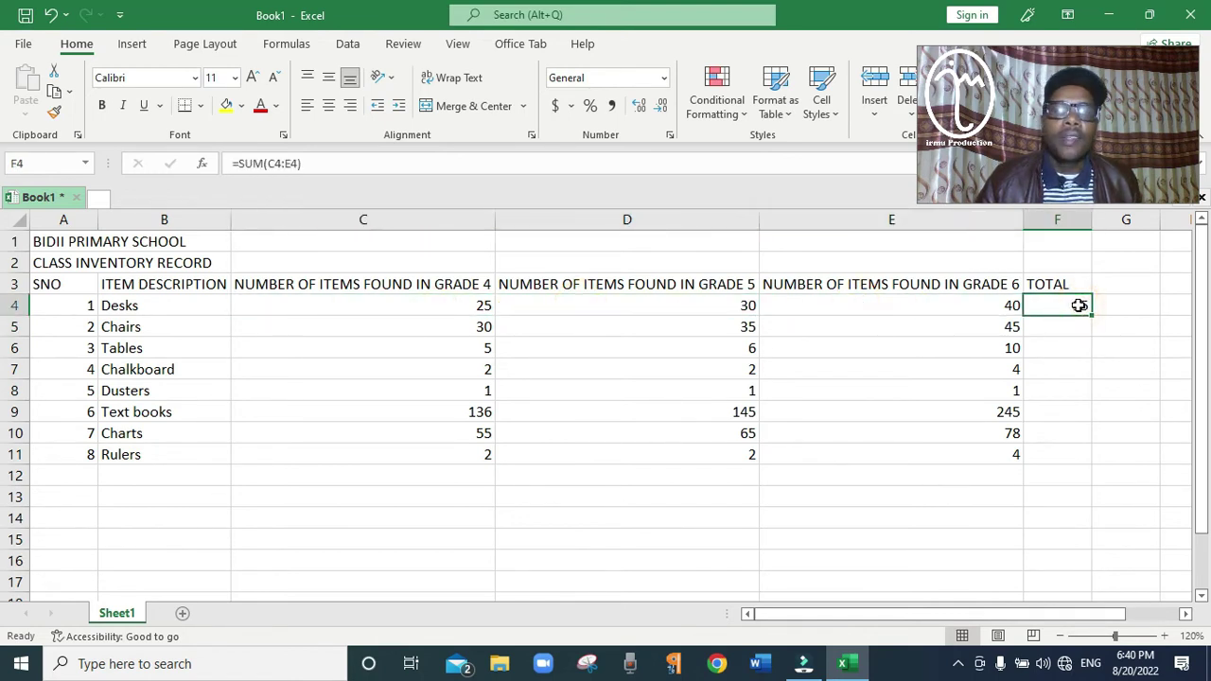
Total the chairs for the three grades in cell F5 with the formula =SUM(C5:E5)
left_click(1059, 329)
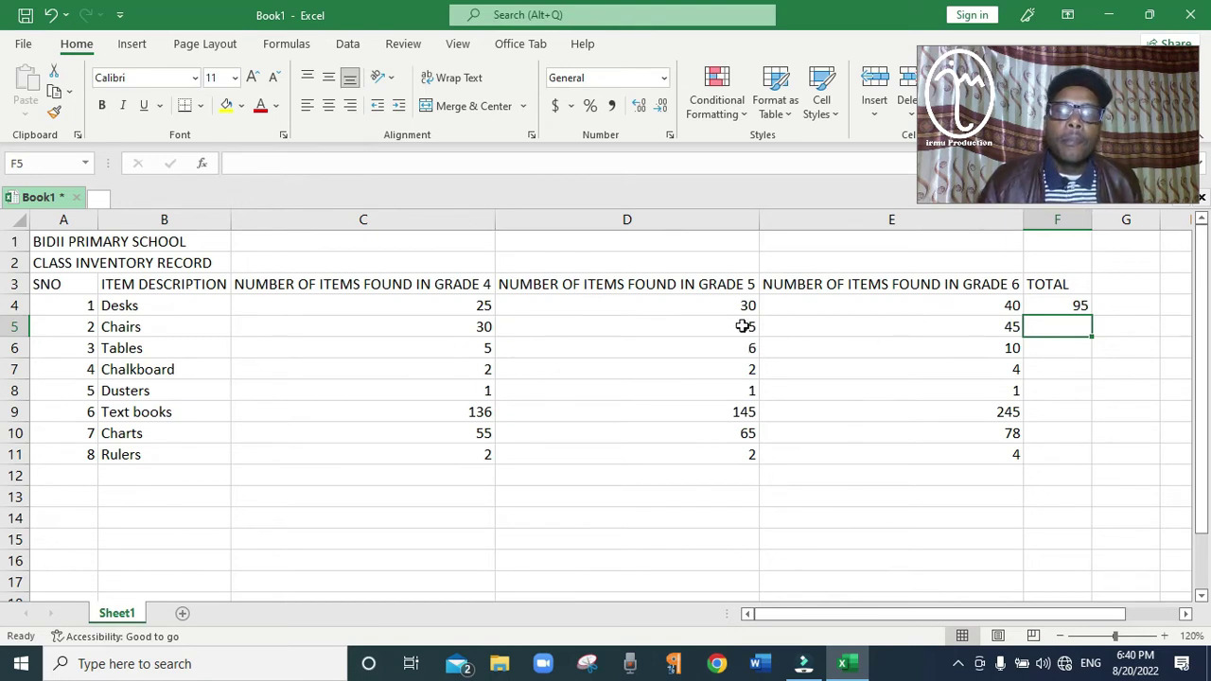
left_click(449, 332)
left_click_drag(449, 332, 971, 330)
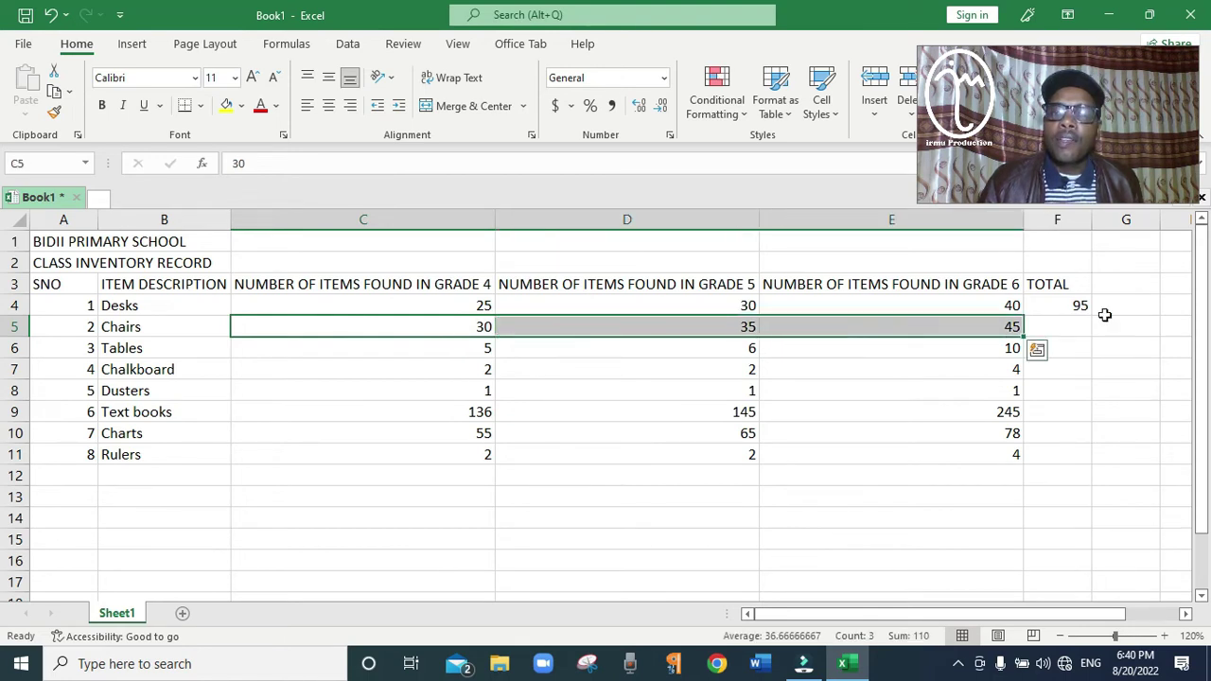
left_click(1070, 331)
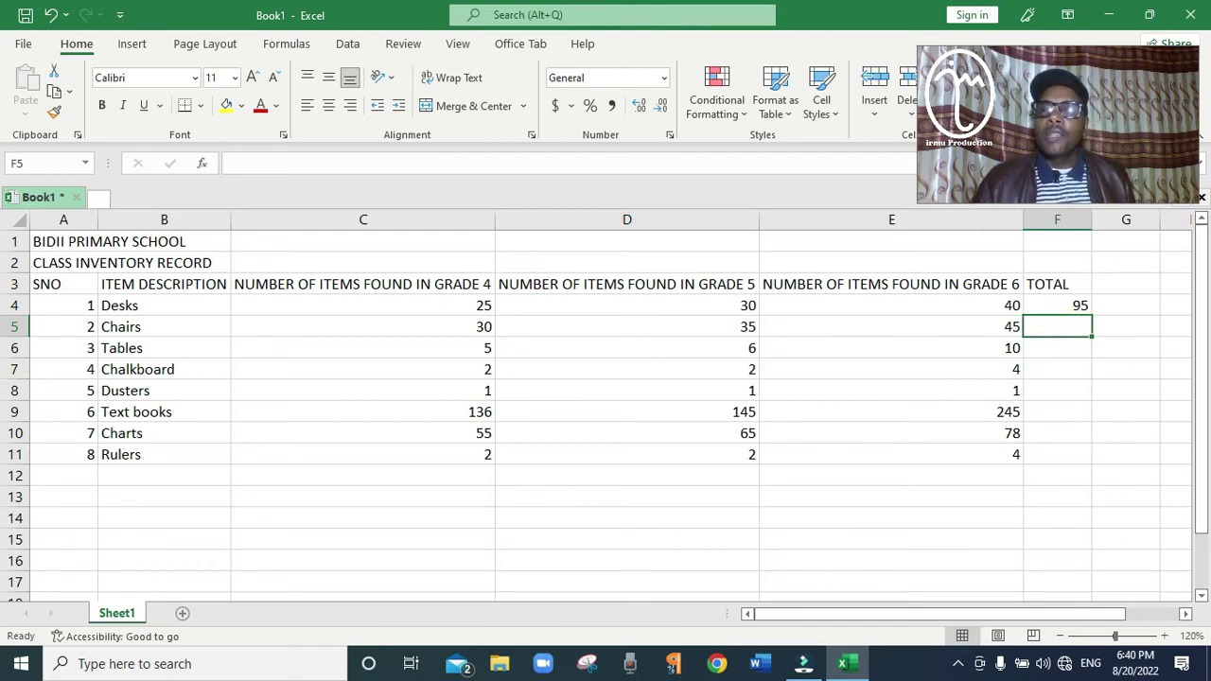
type("=")
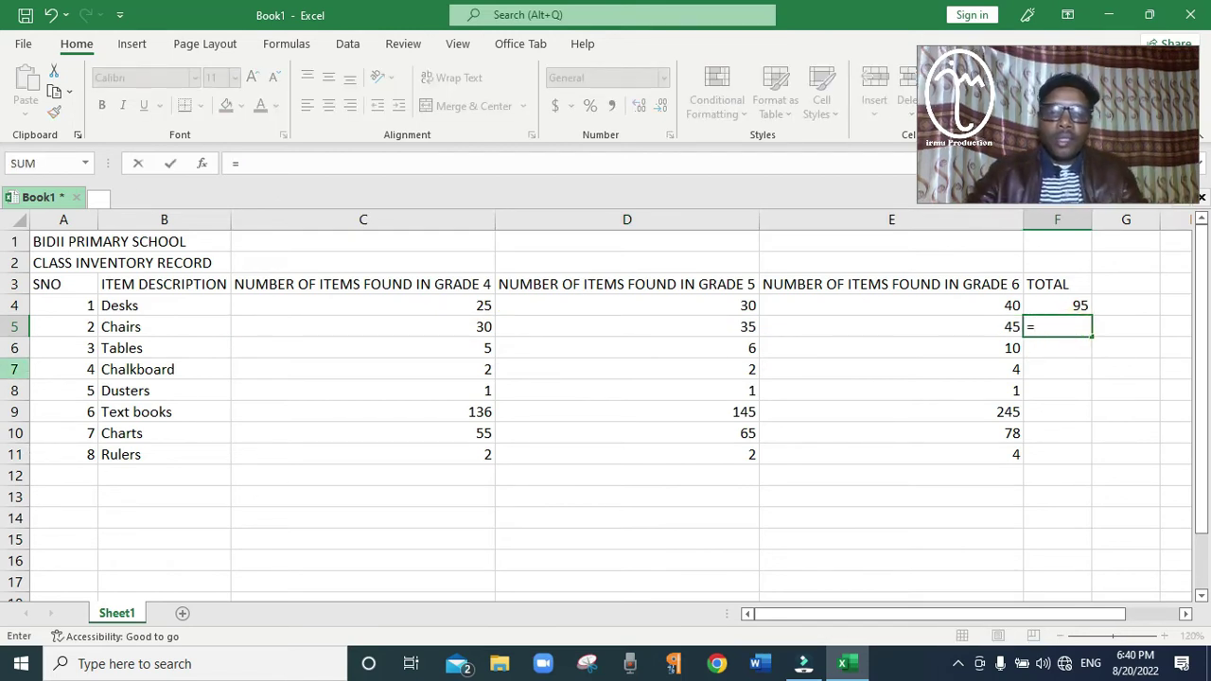
type("SUM")
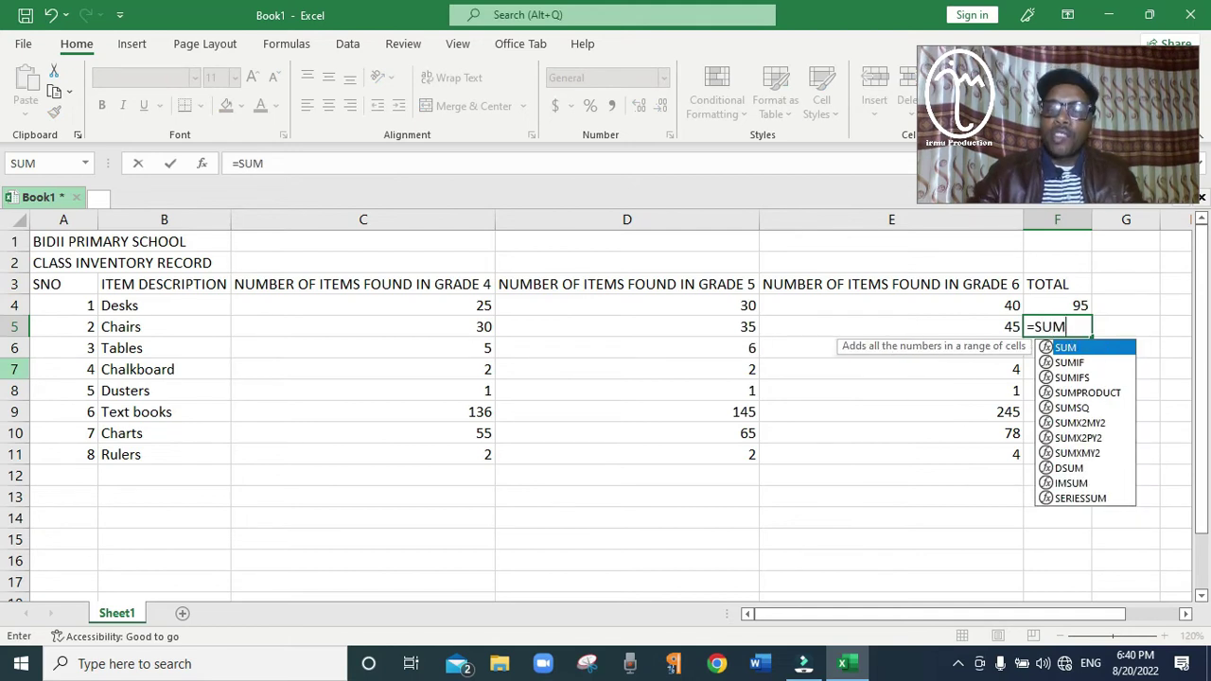
type("(")
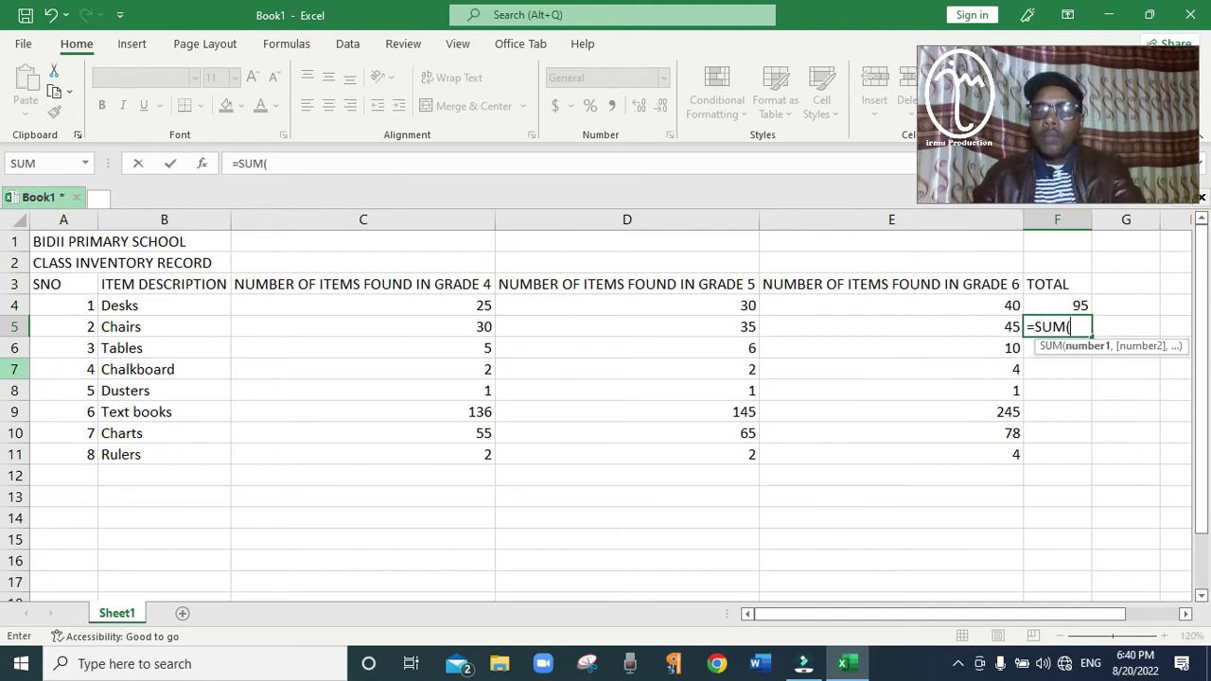
type("C")
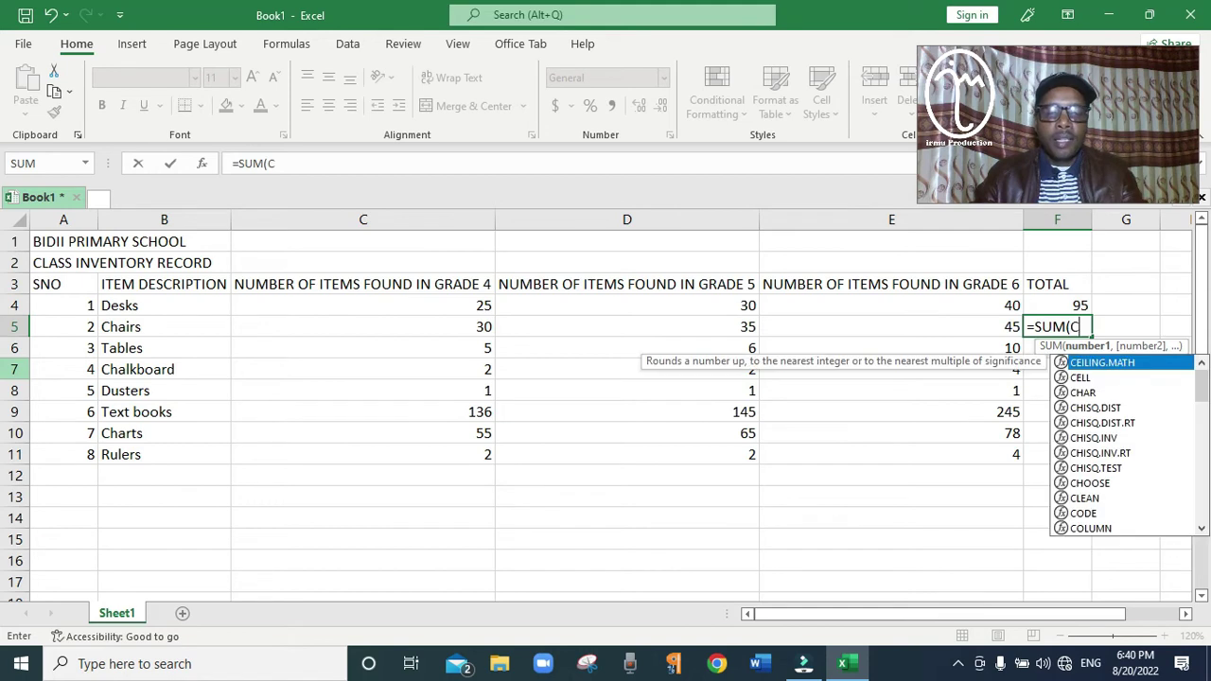
type("5")
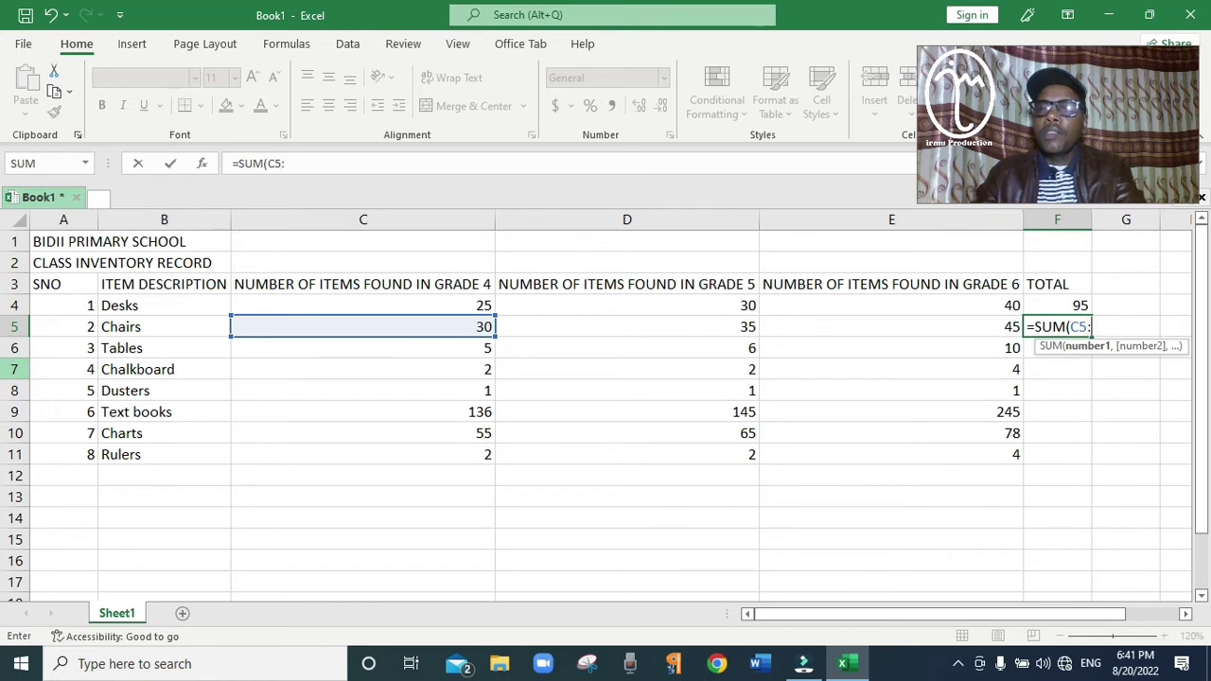
type(":E5")
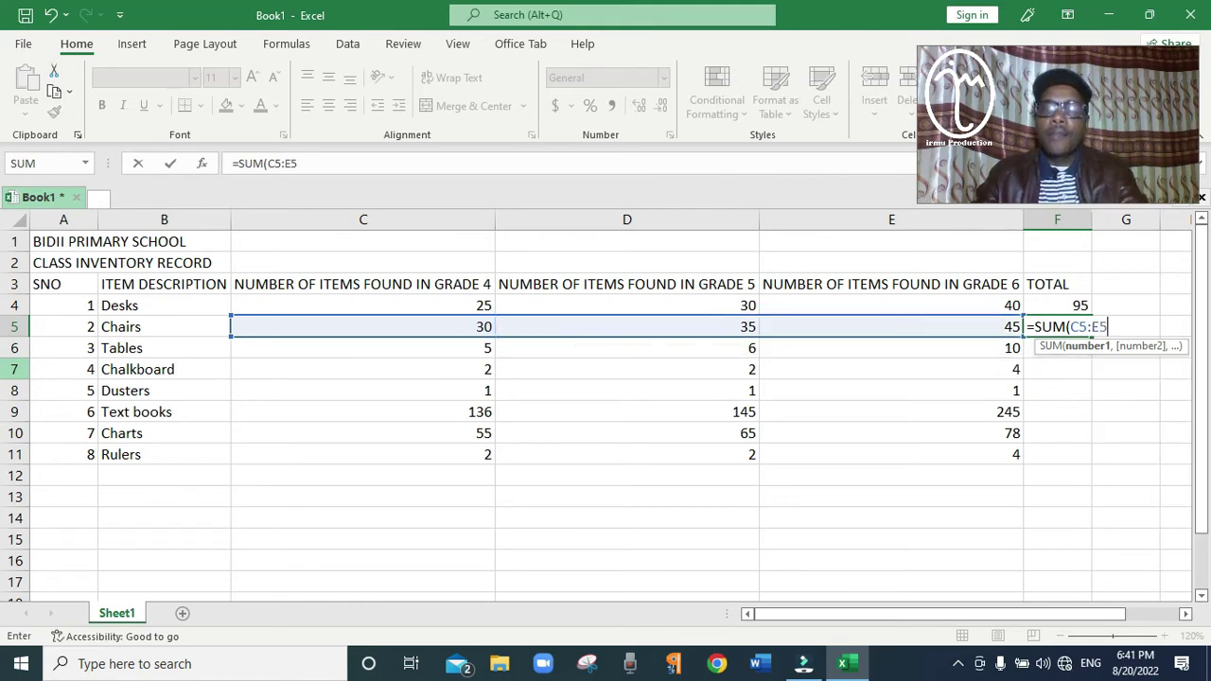
type(")")
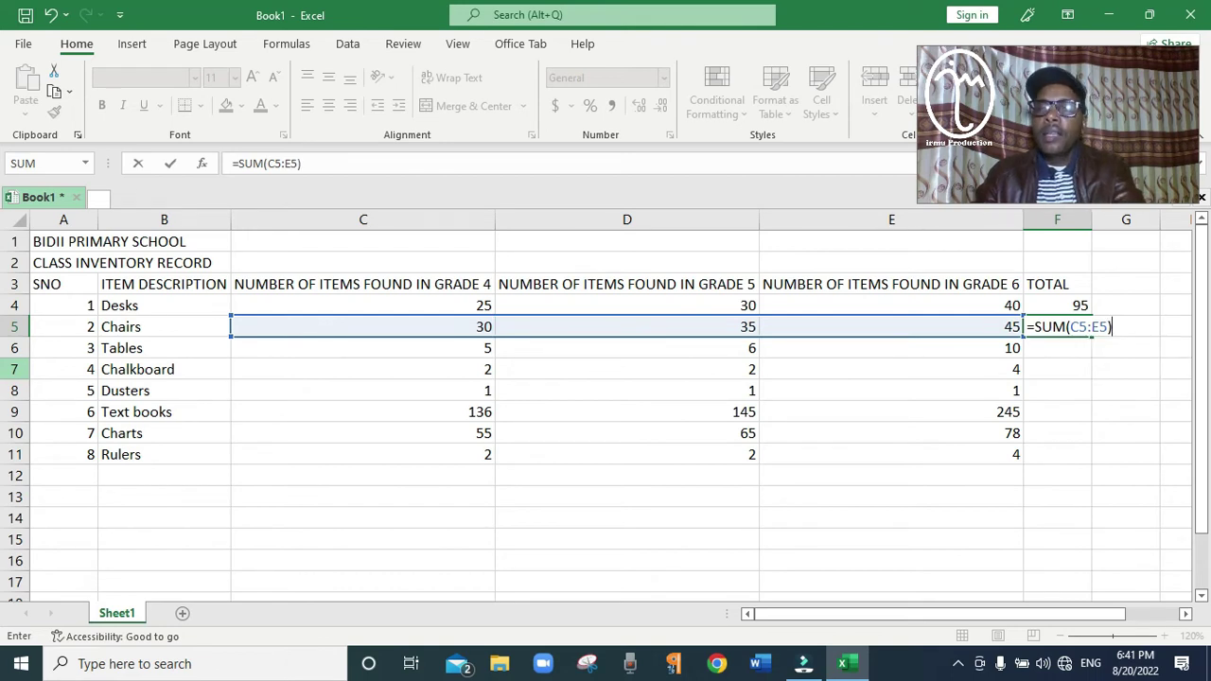
key("Return")
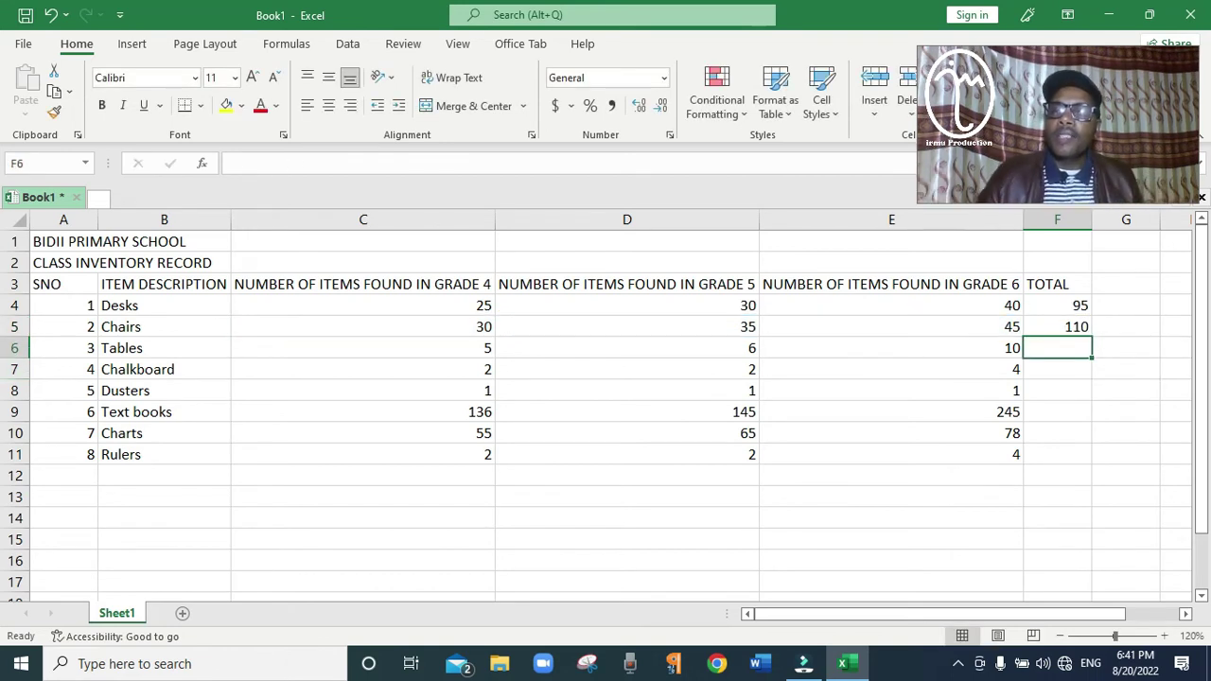
Check the chair counts against their total in F5, review the desk formula in F4, and locate the table counts in C6 and E6
left_click(466, 331)
left_click(662, 329)
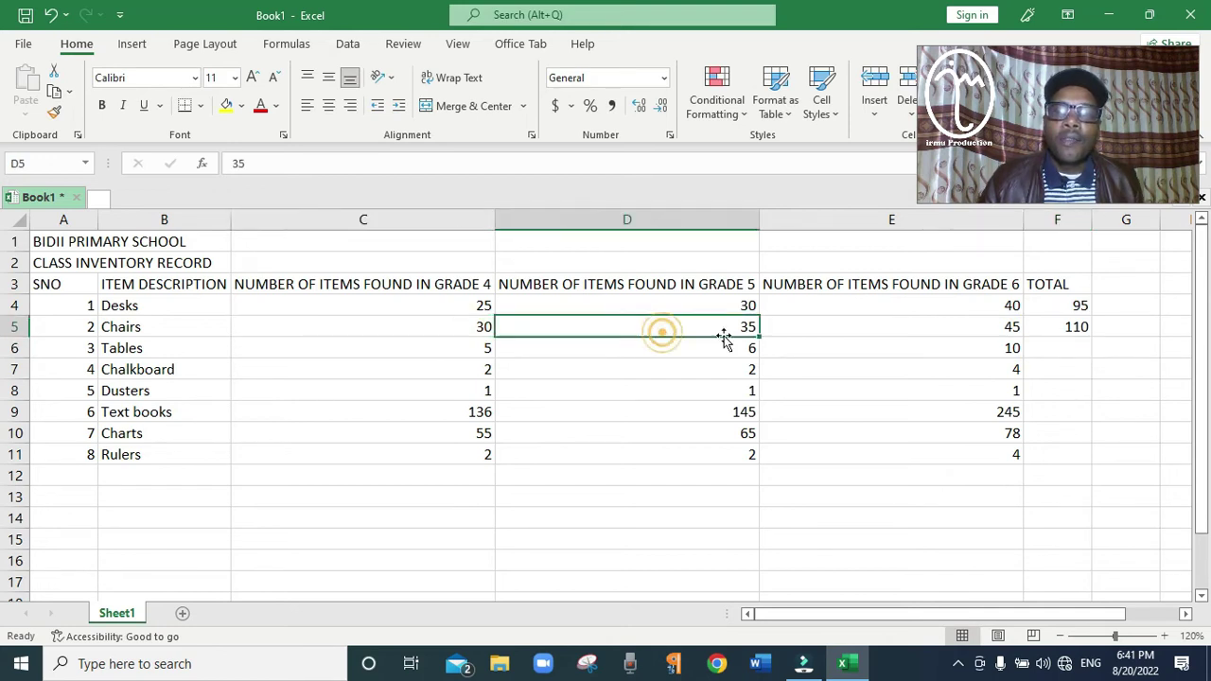
left_click(872, 327)
left_click(1060, 329)
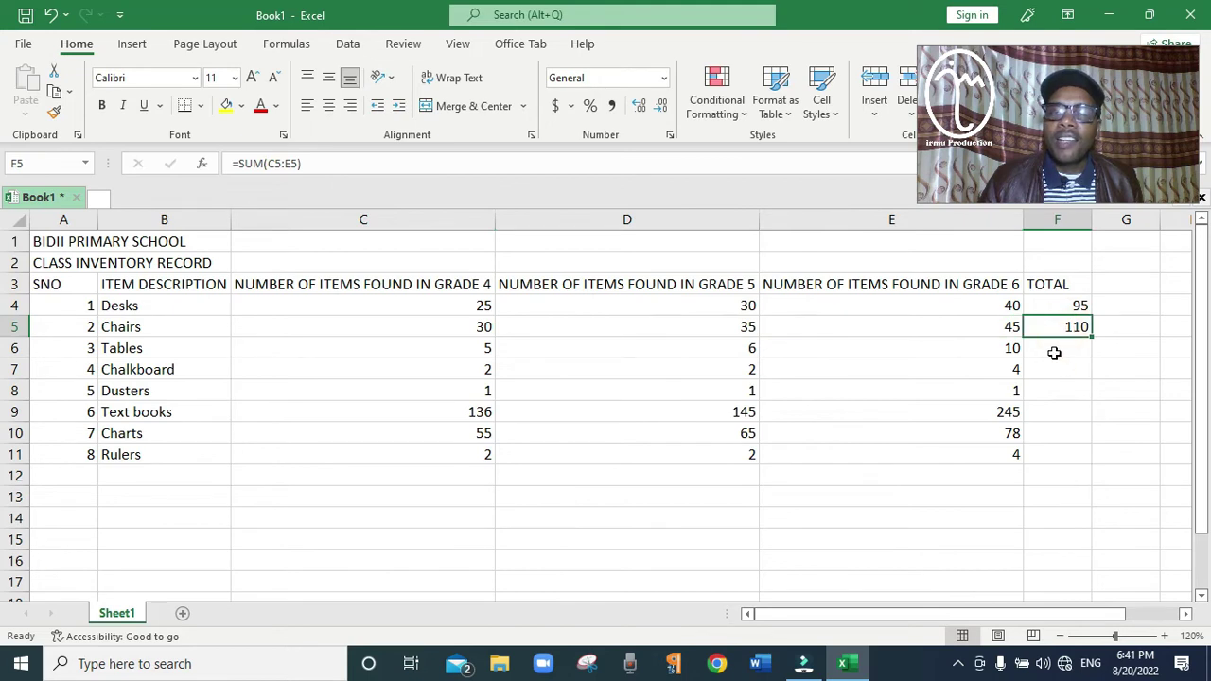
left_click(1053, 352)
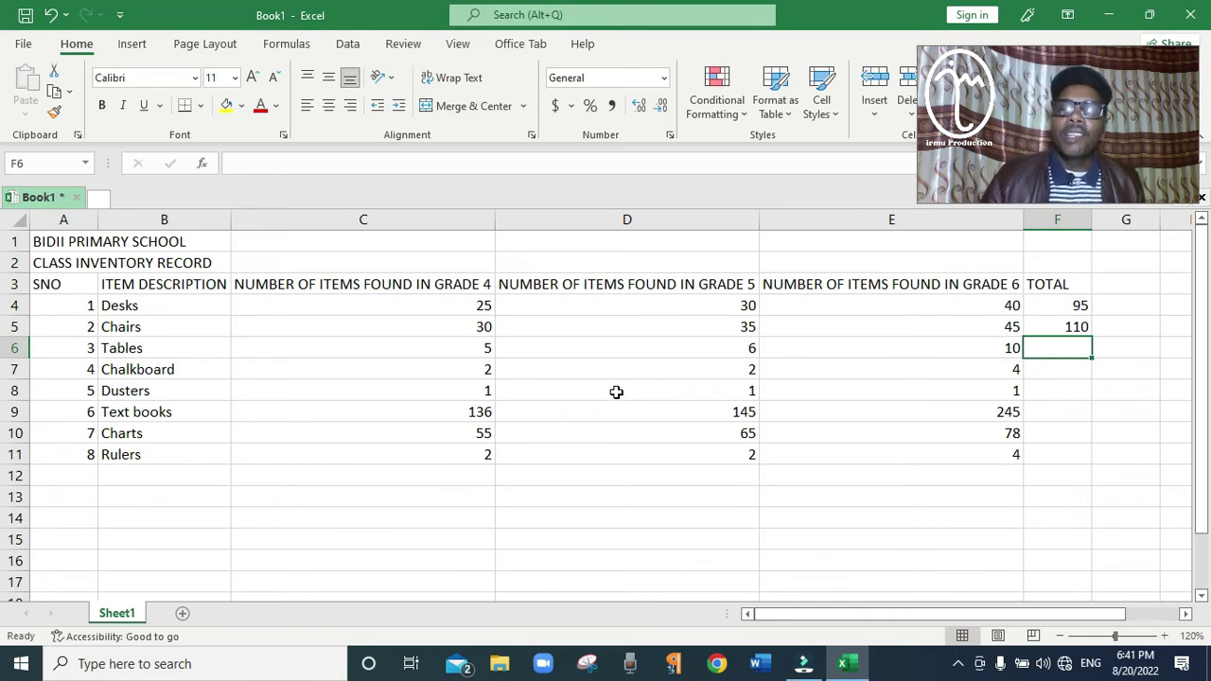
left_click(1074, 308)
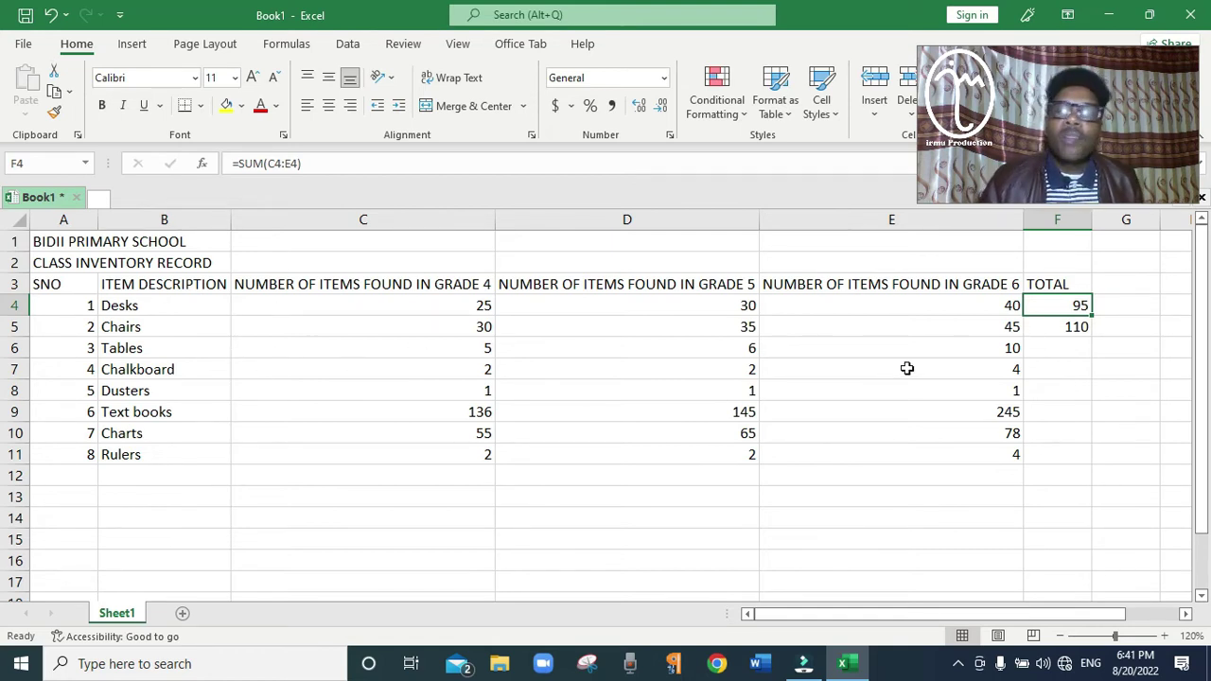
left_click(1041, 347)
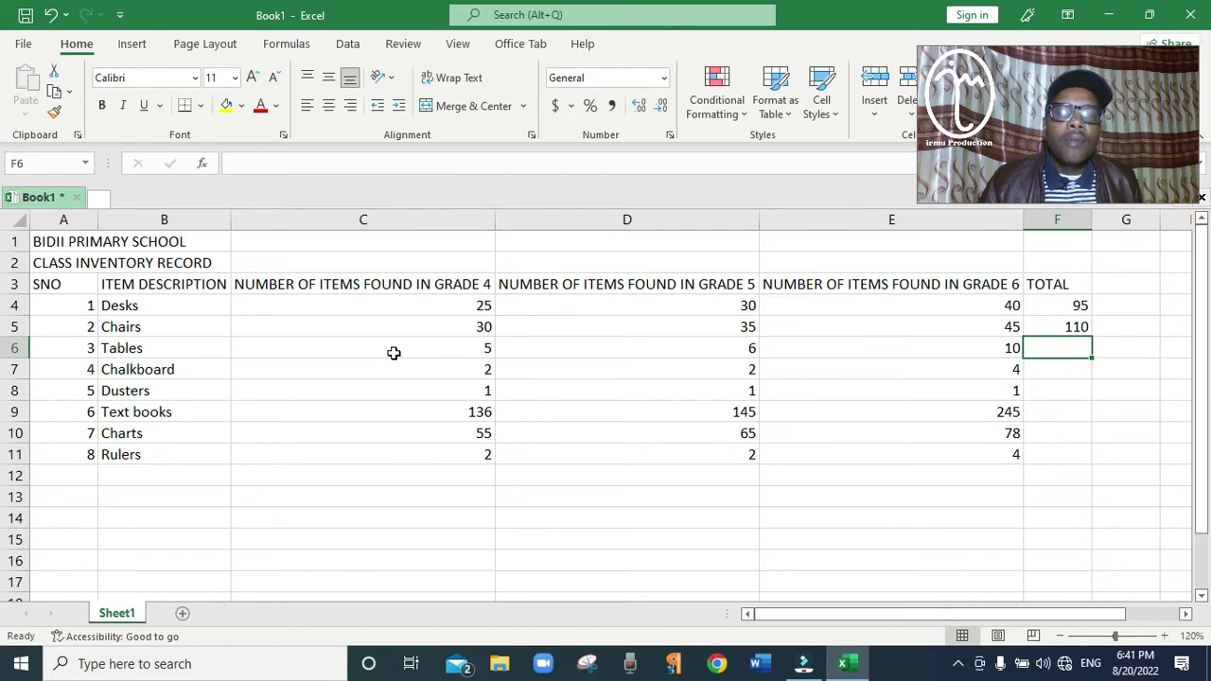
left_click(341, 348)
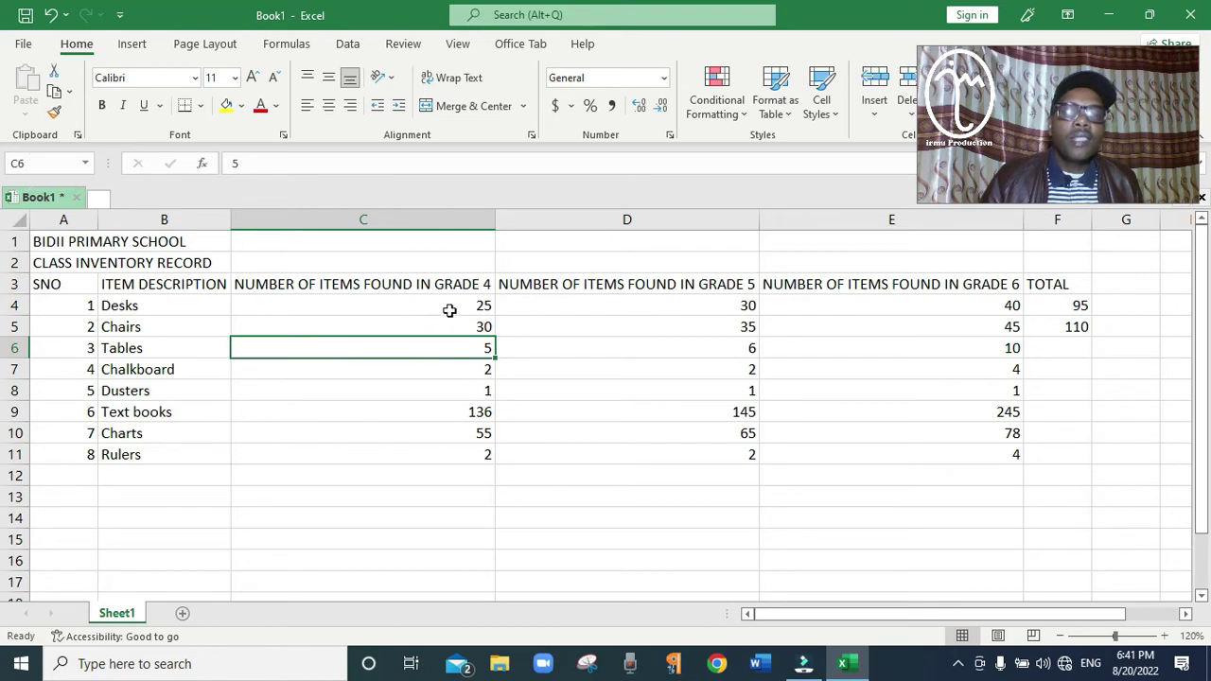
left_click(941, 358)
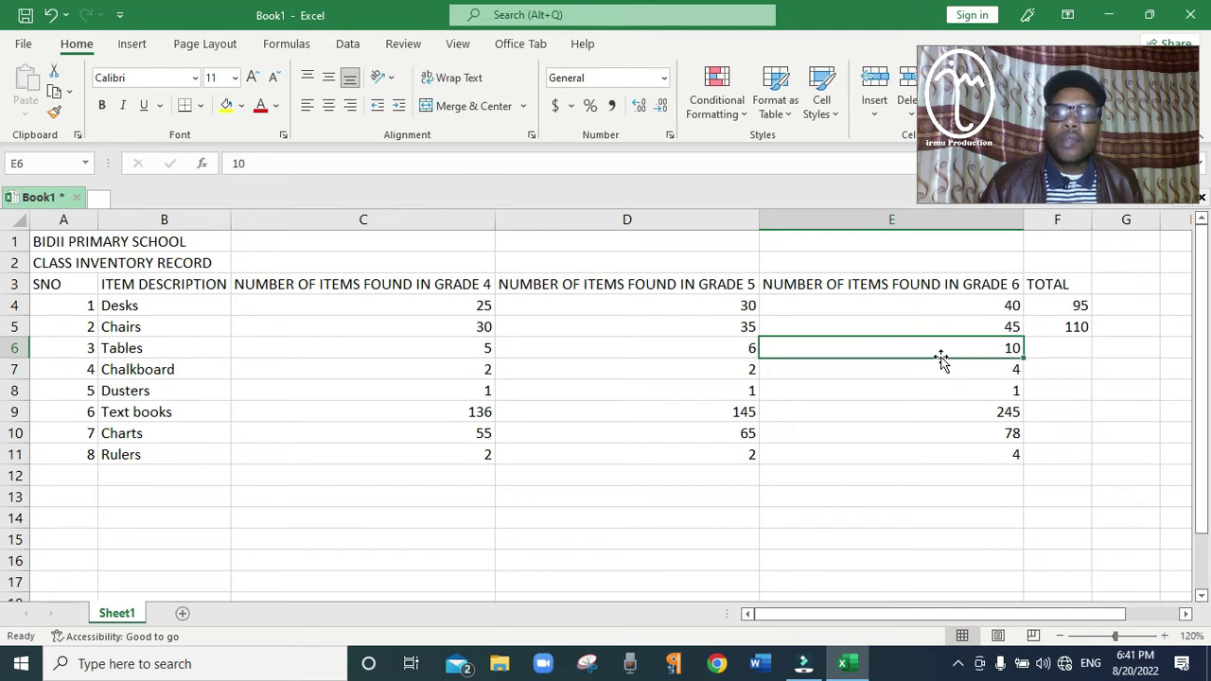
Total the tables for the three grades in cell F6 with the formula =SUM(C6:E6)
left_click(1063, 349)
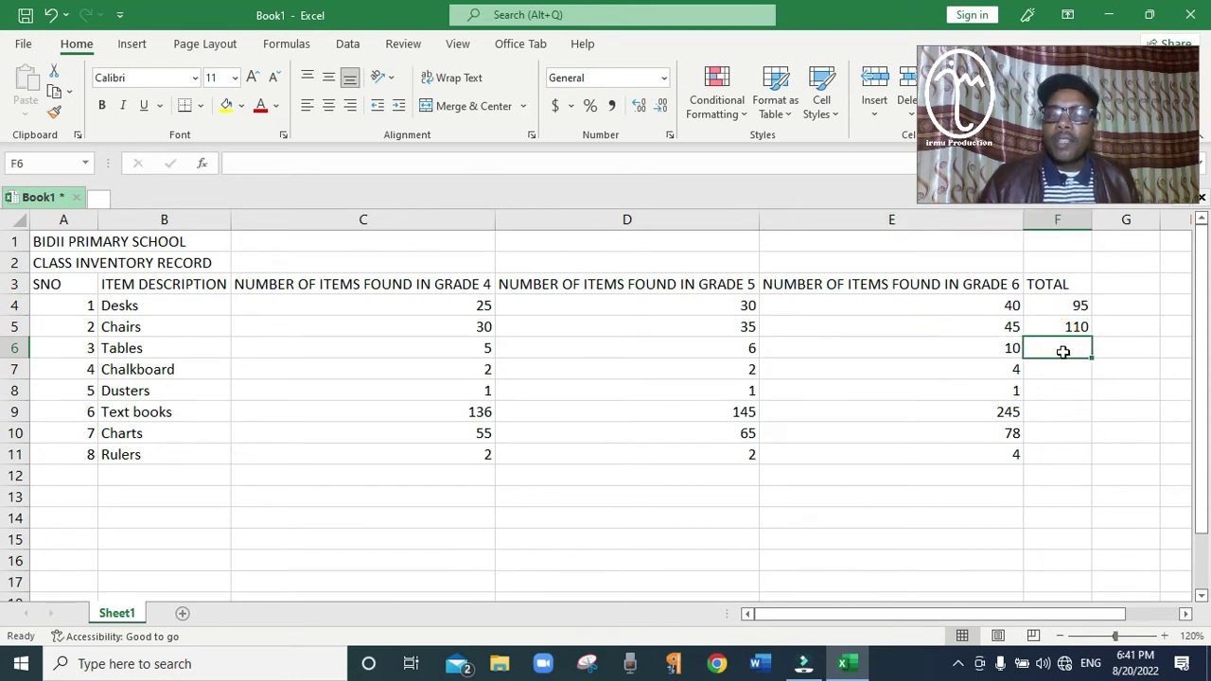
type("=S")
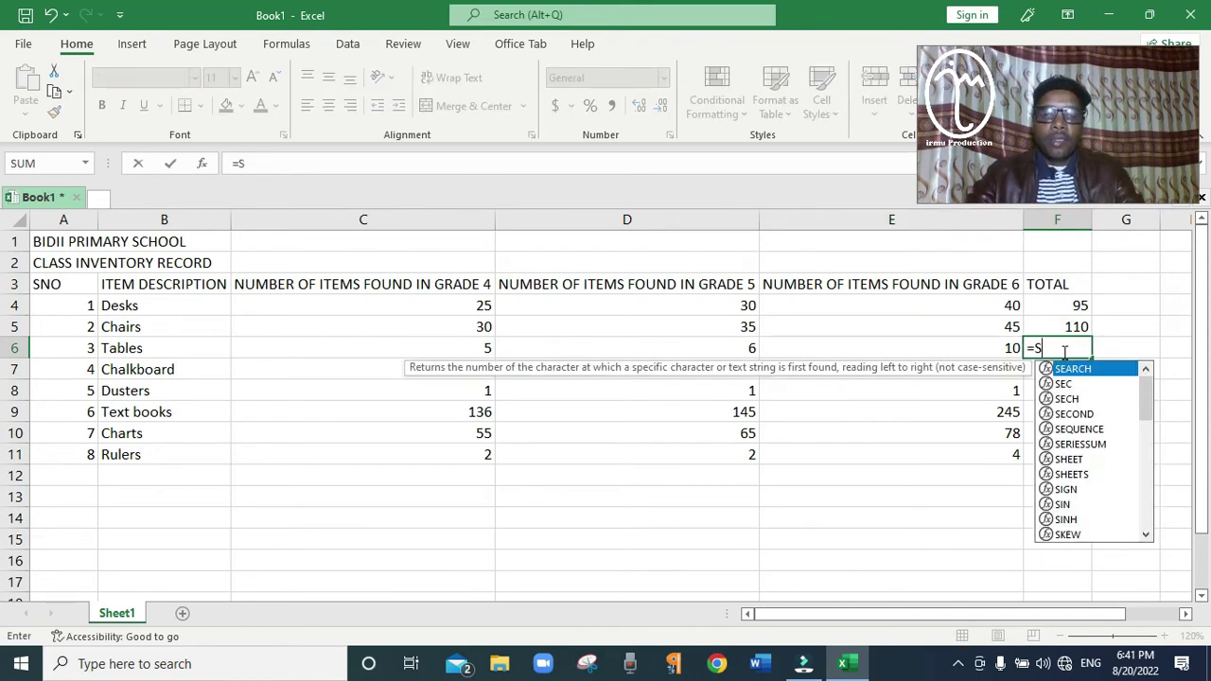
type("UM")
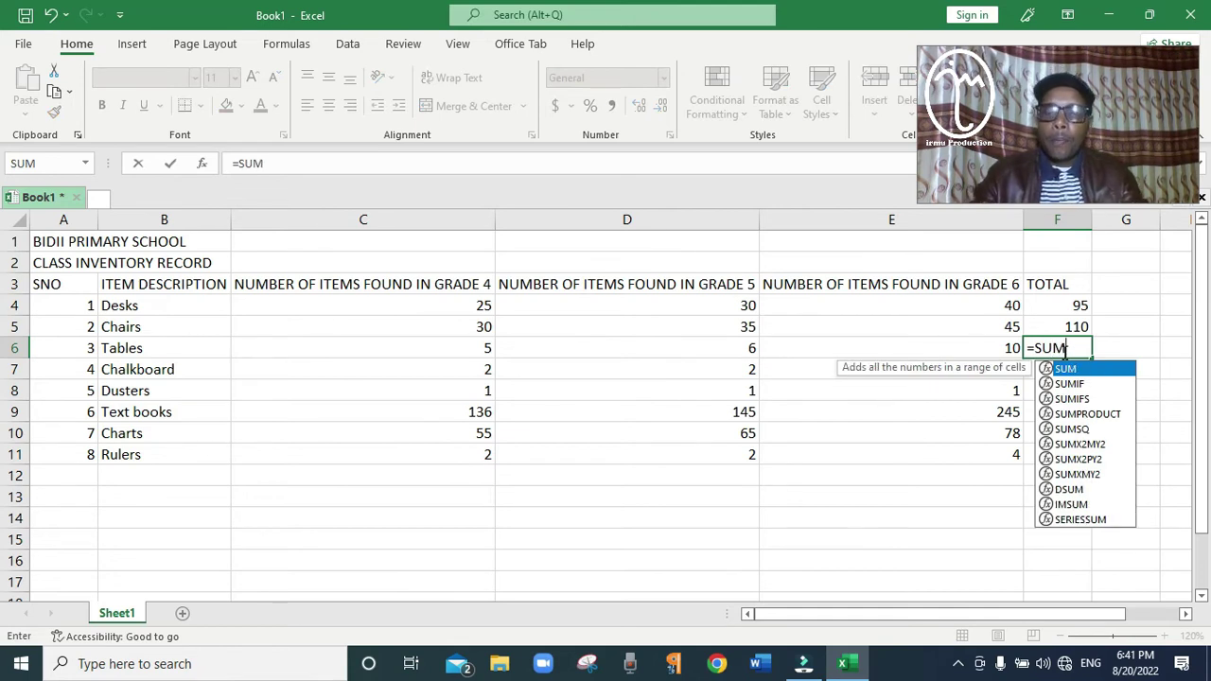
type("(")
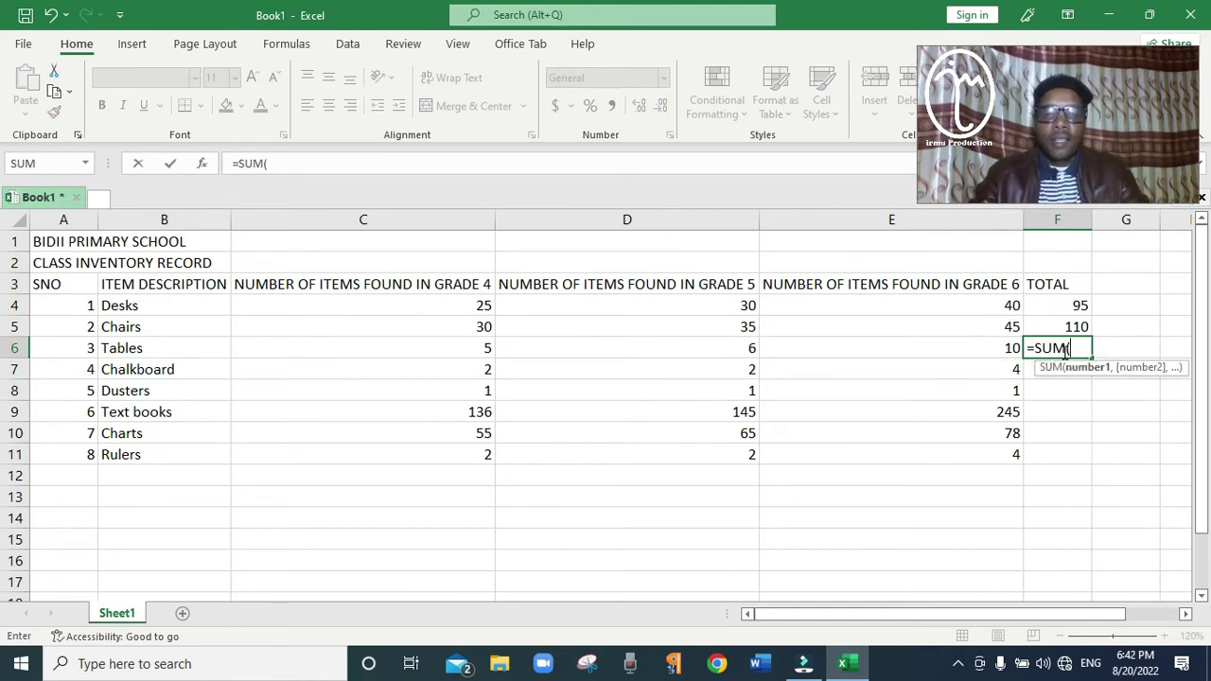
type("C5")
key("BackSpace")
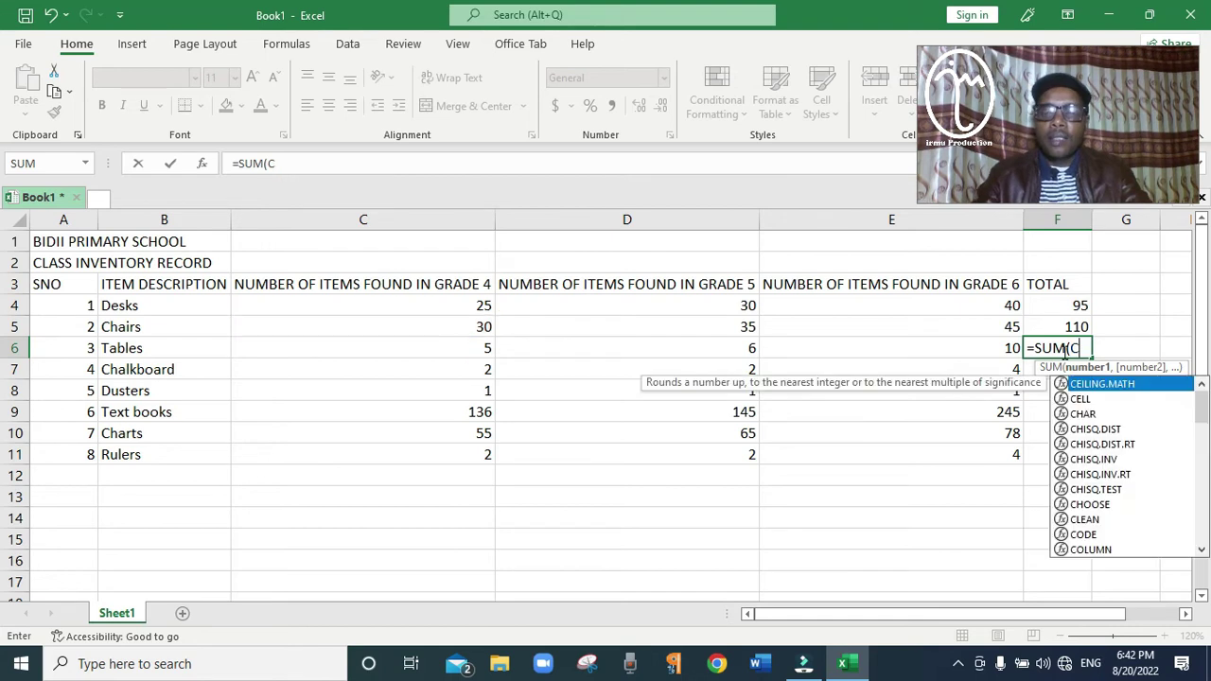
type("6")
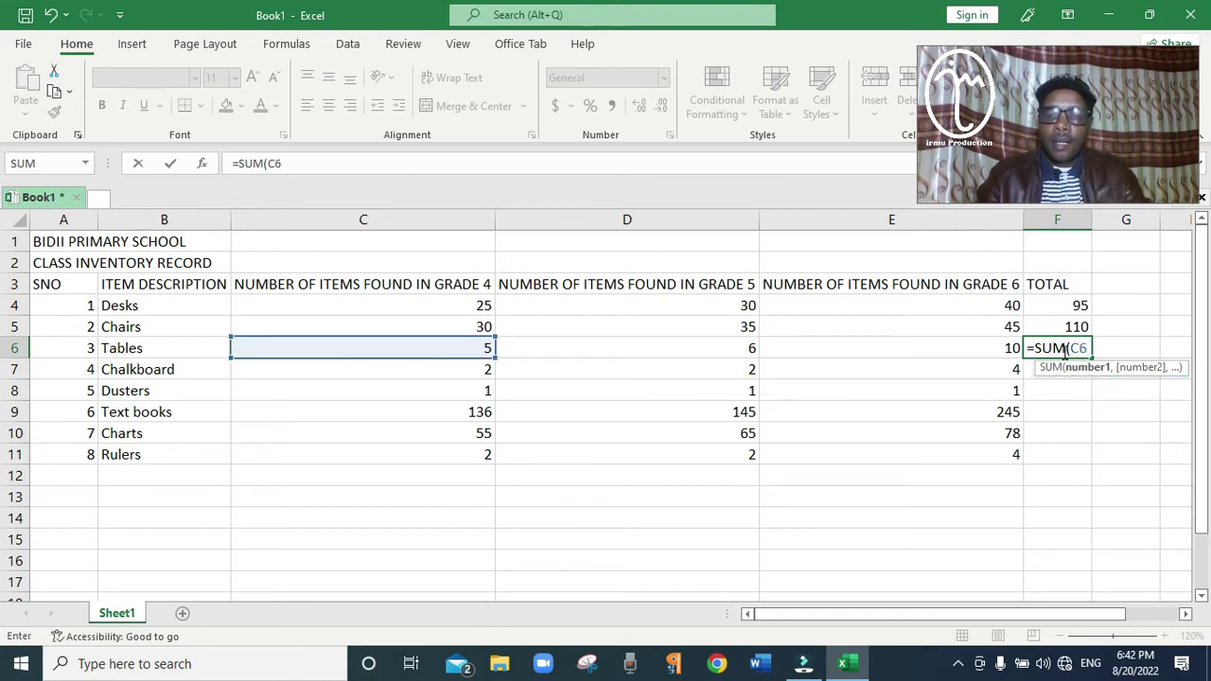
type(":")
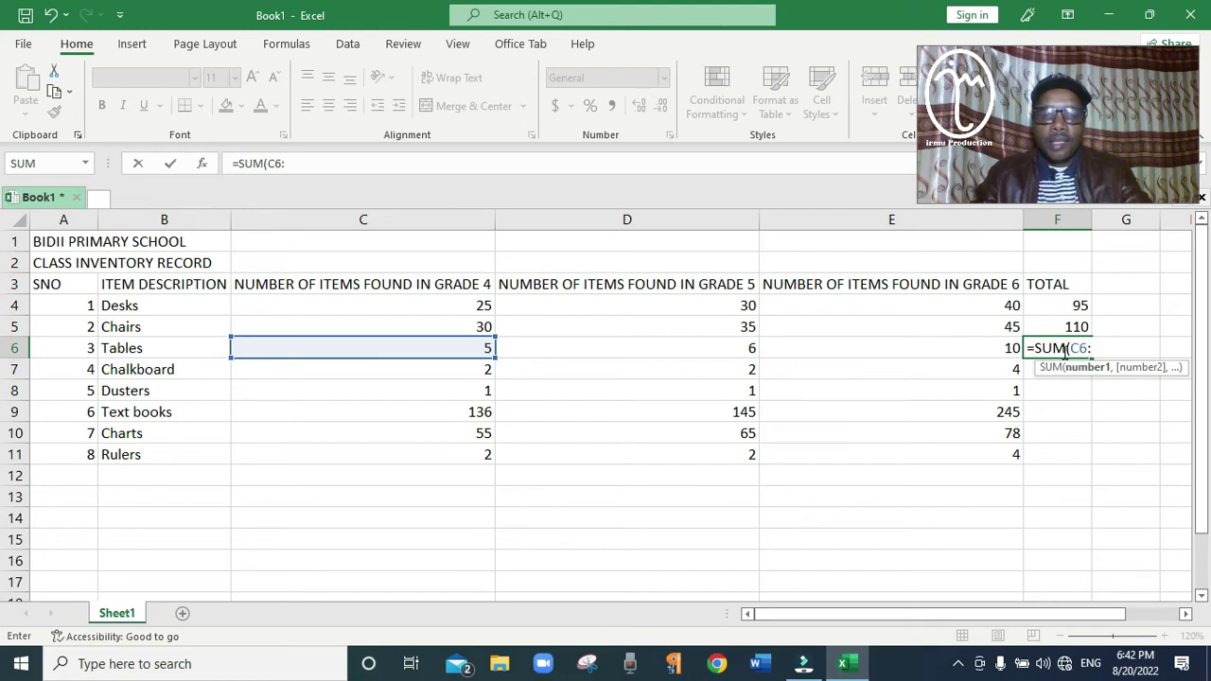
type("E6")
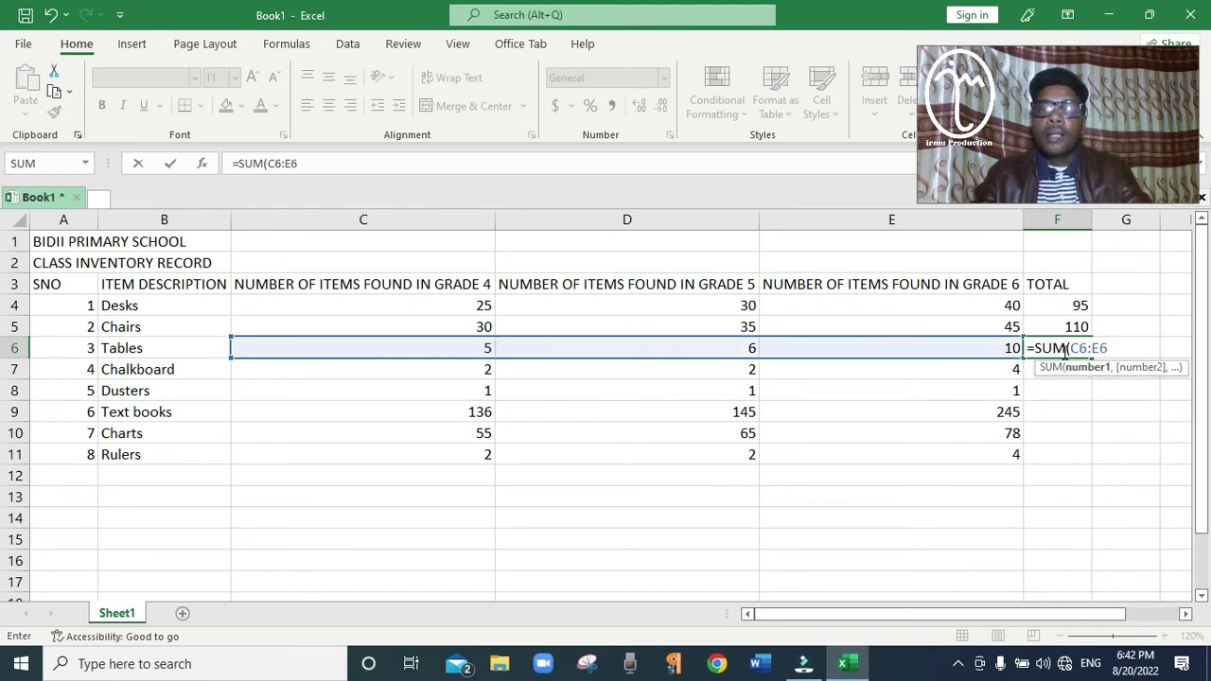
type(")")
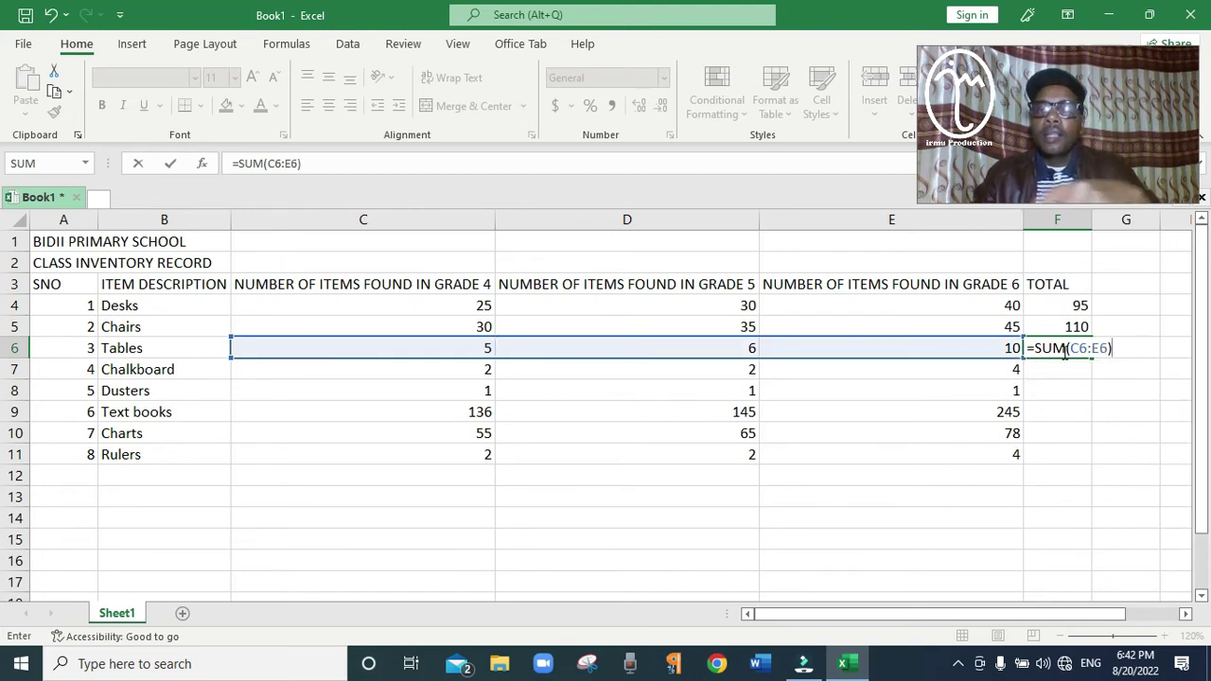
key("Return")
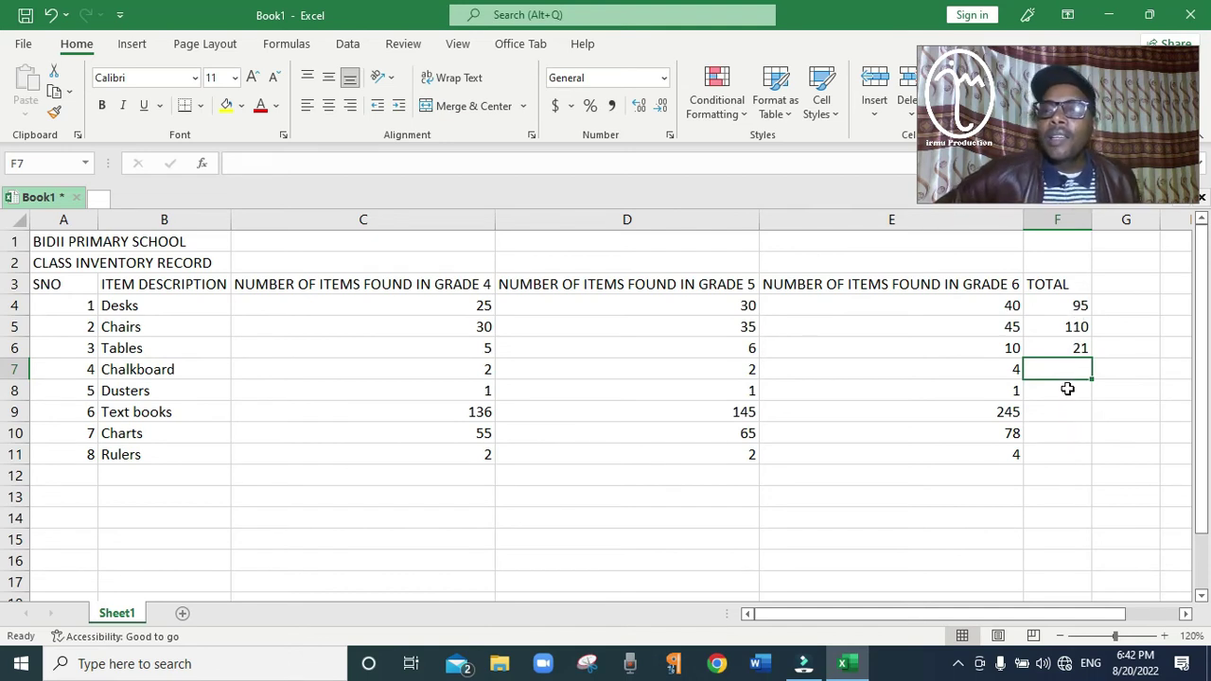
Fill the SUM formula from F6 down to F11 to total the remaining items, and check the formula in F11
left_click(1066, 349)
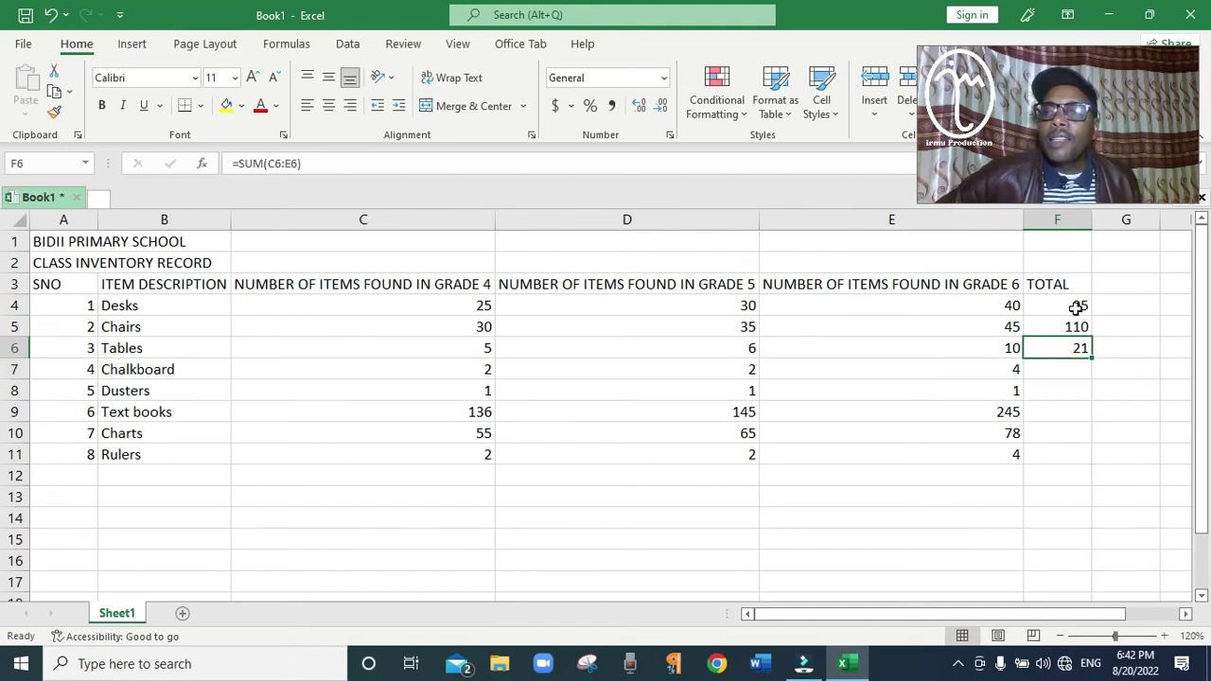
left_click(1077, 308)
left_click(1067, 350)
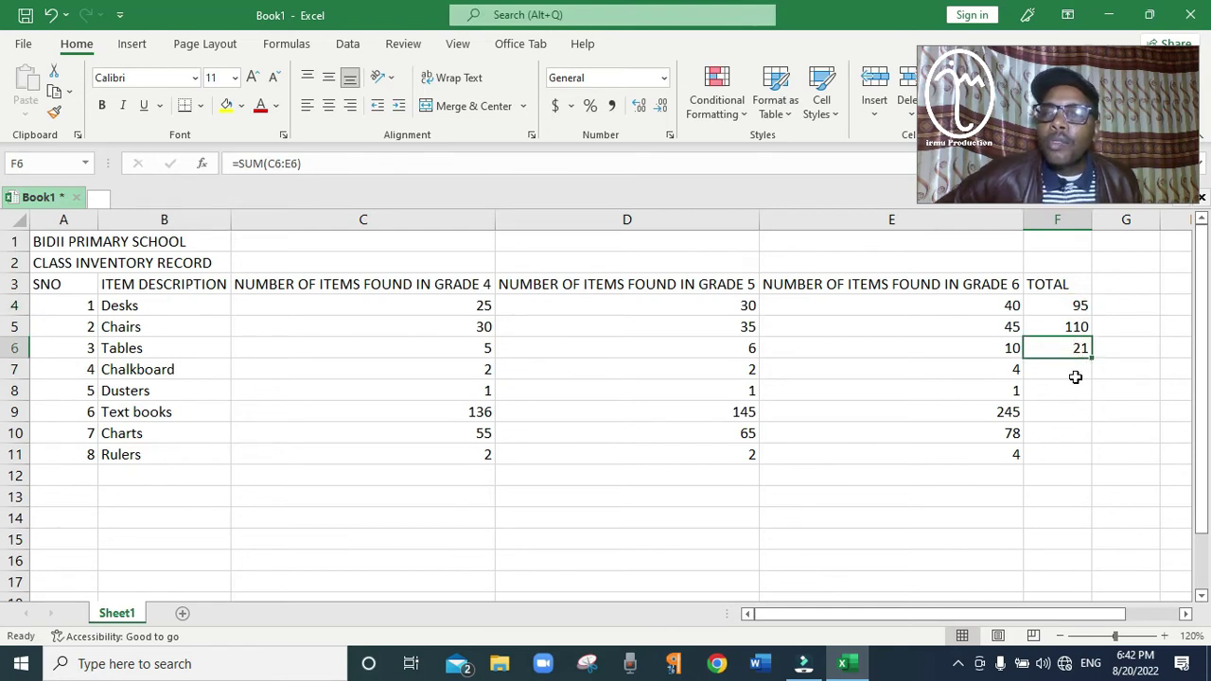
left_click(1073, 369)
left_click(1064, 351)
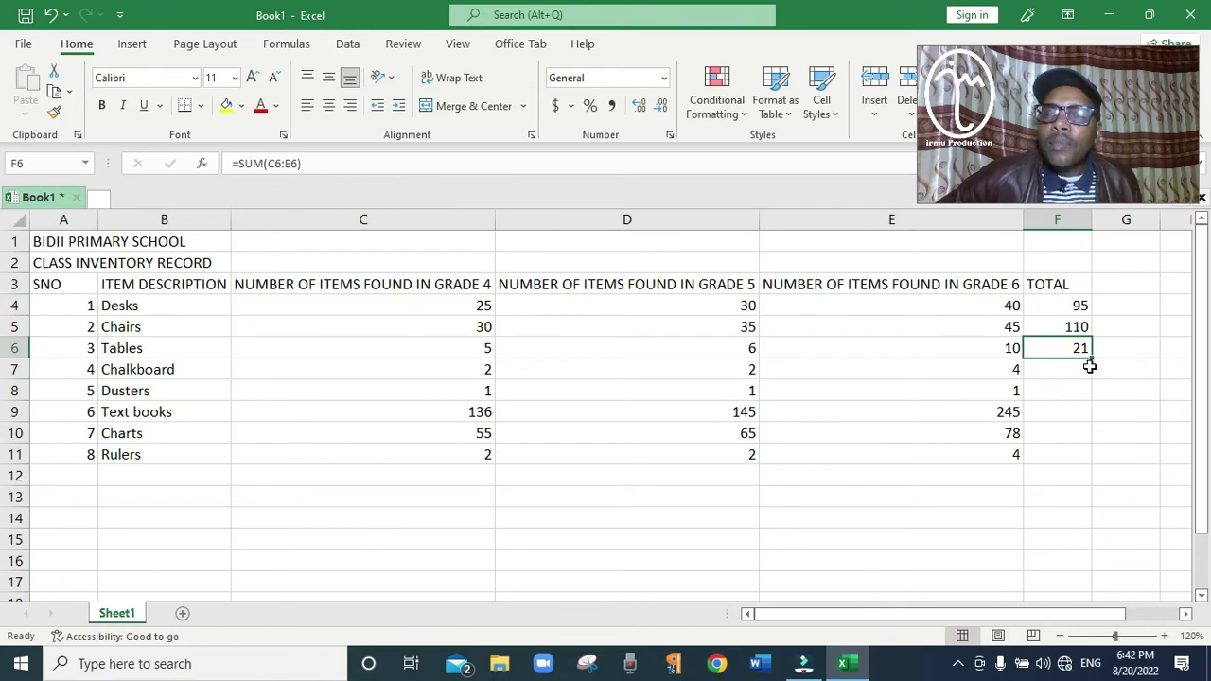
left_click_drag(1092, 358, 1092, 359)
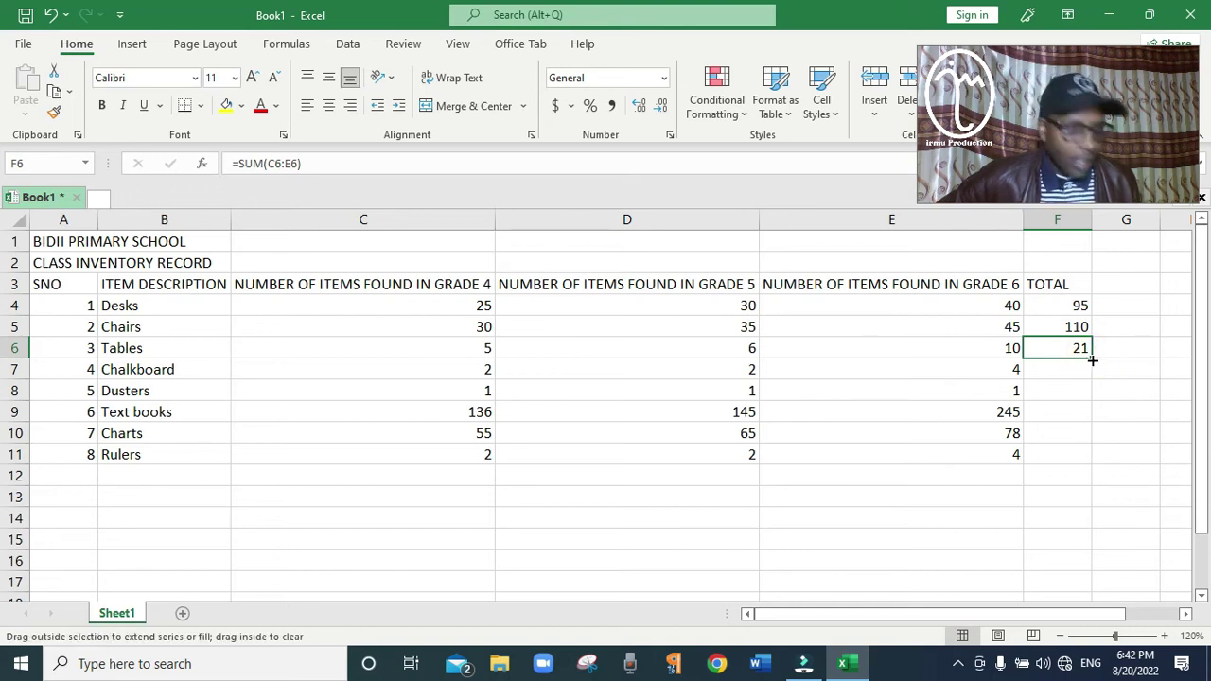
left_click_drag(1093, 360, 1100, 464)
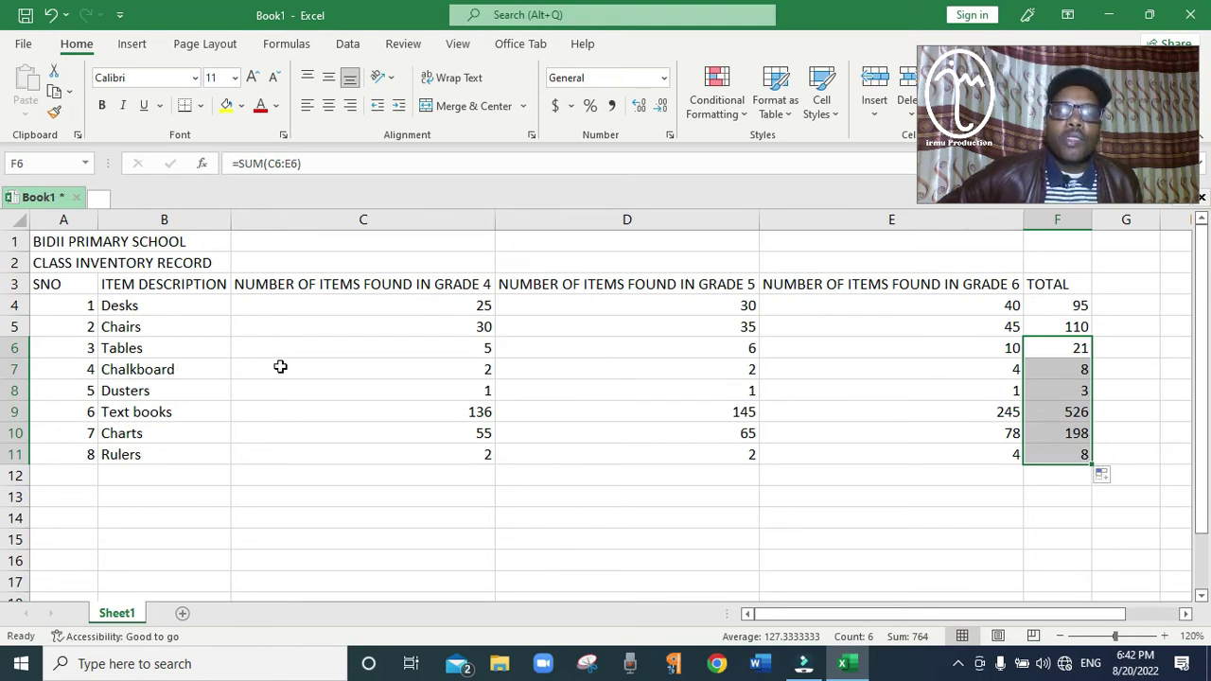
left_click(1054, 460)
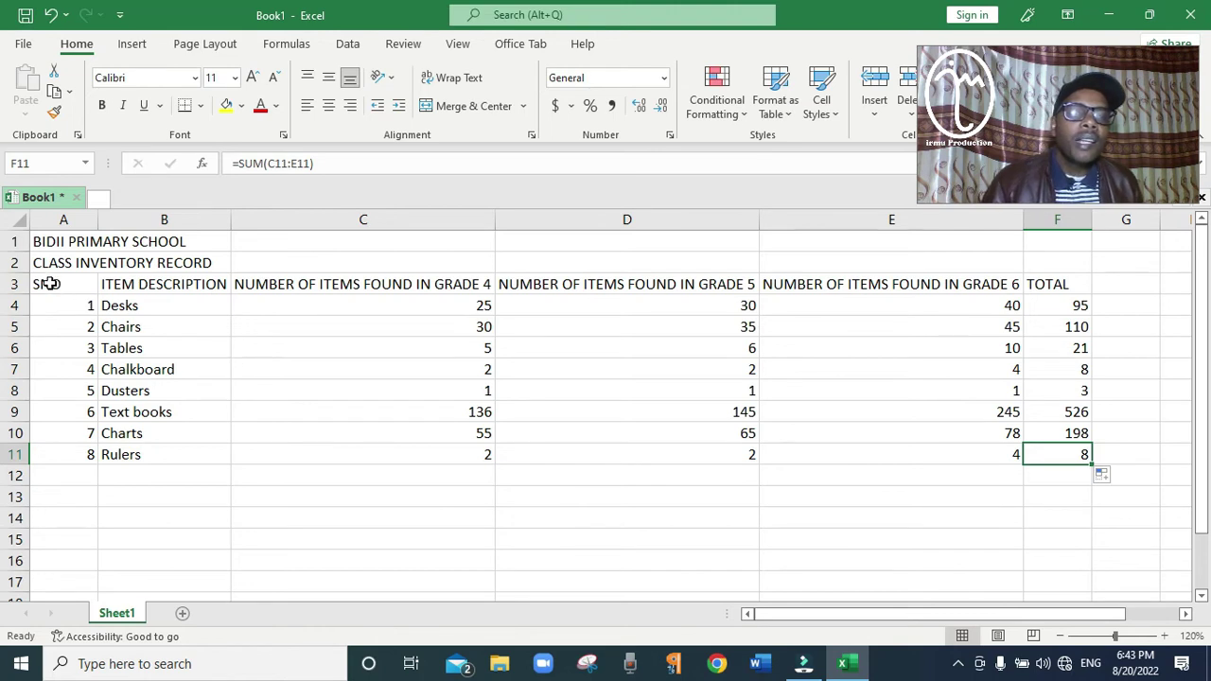
Apply All Borders to the inventory table in A3:F11
left_click_drag(49, 284, 1067, 458)
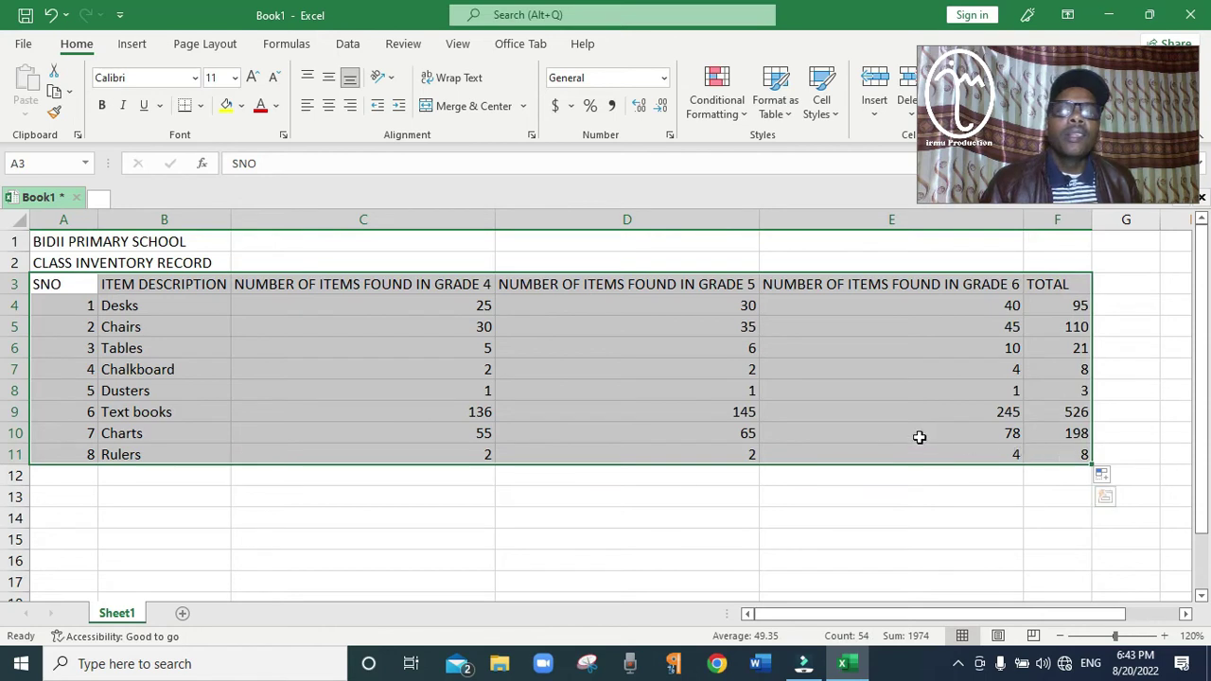
left_click(186, 106)
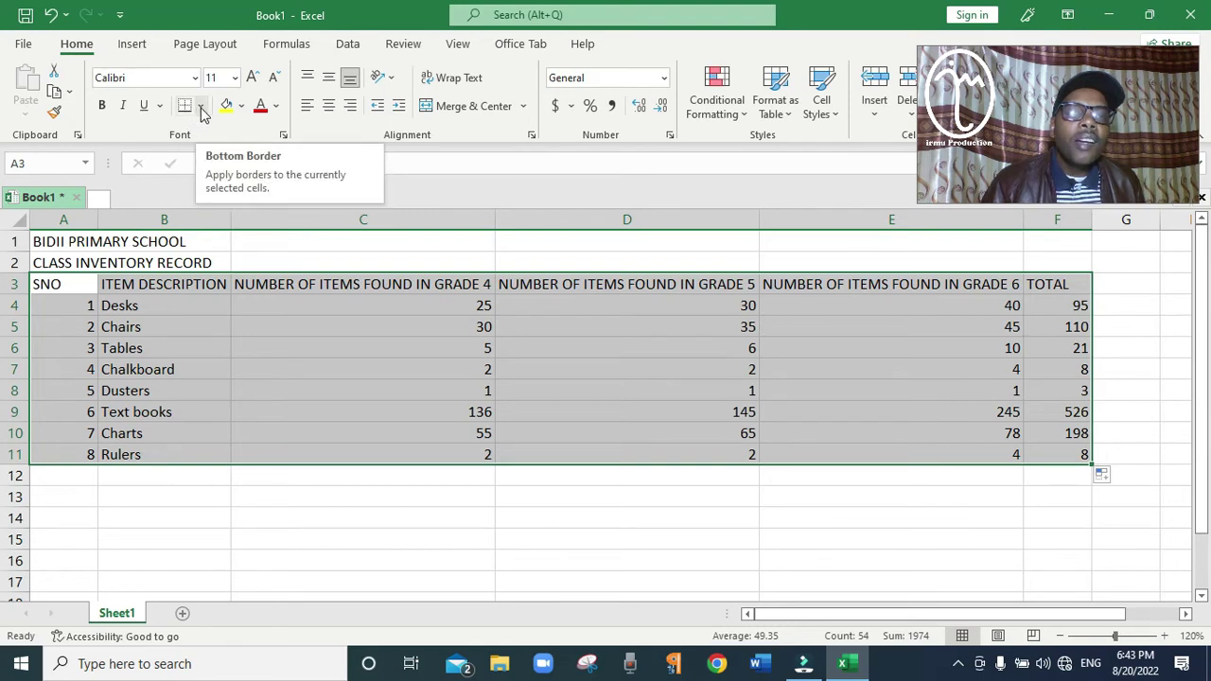
left_click(202, 108)
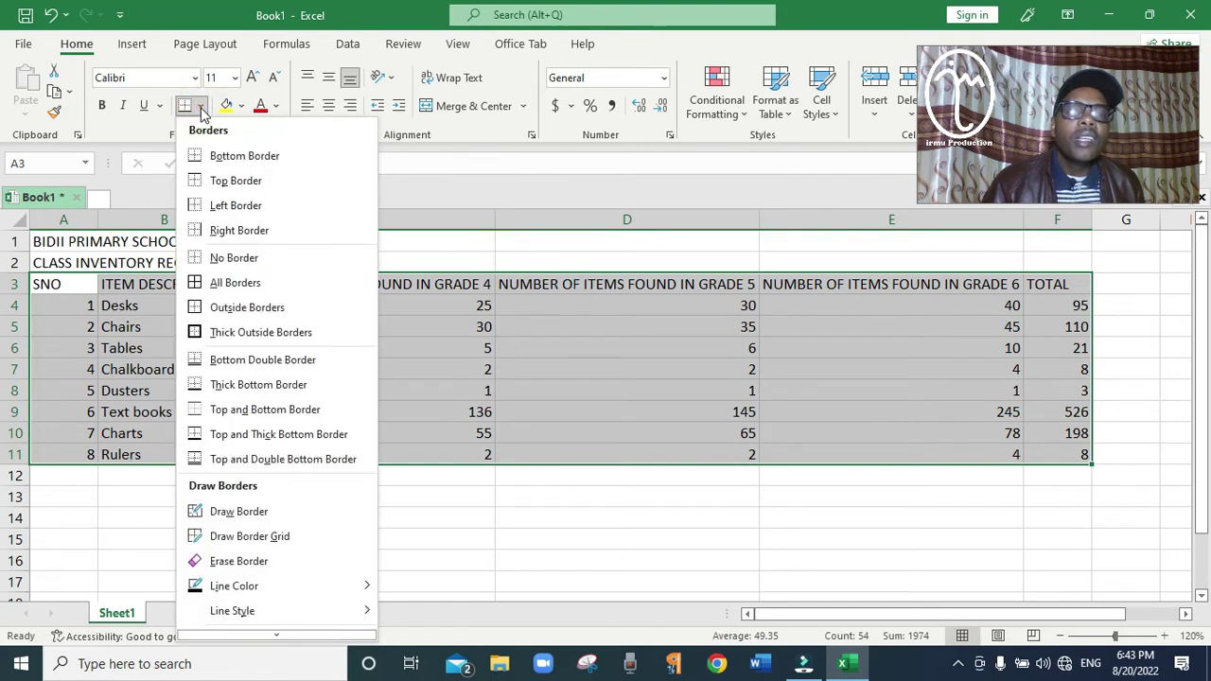
left_click(249, 286)
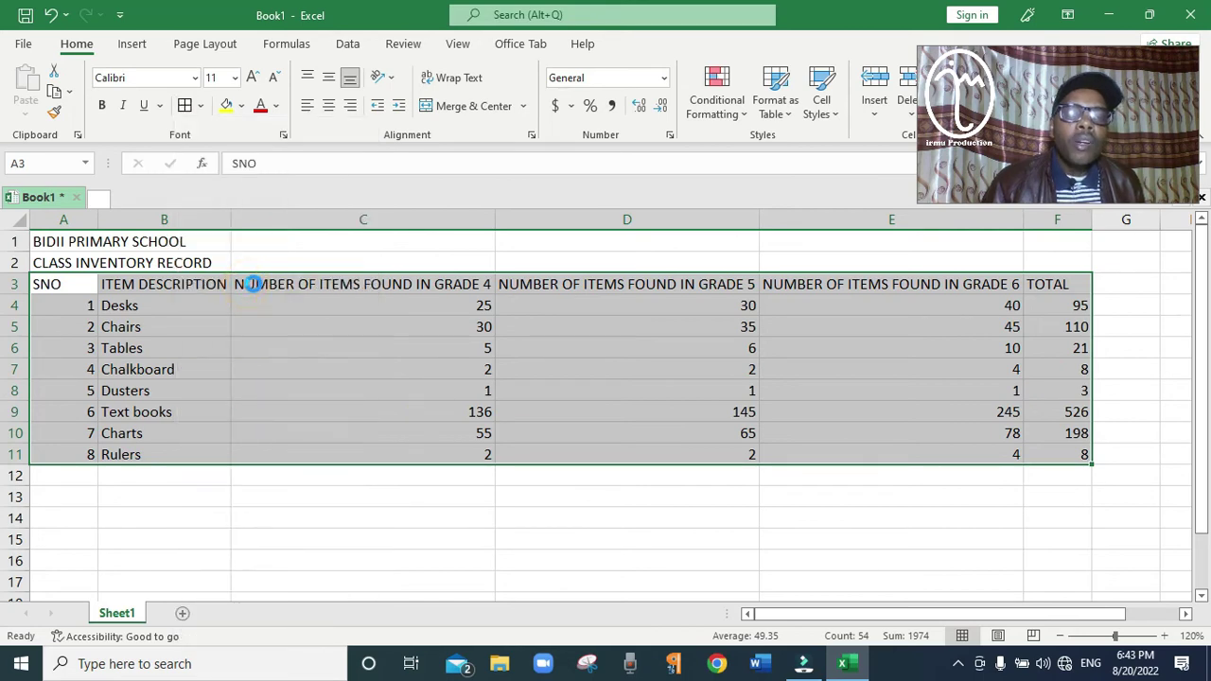
left_click(304, 396)
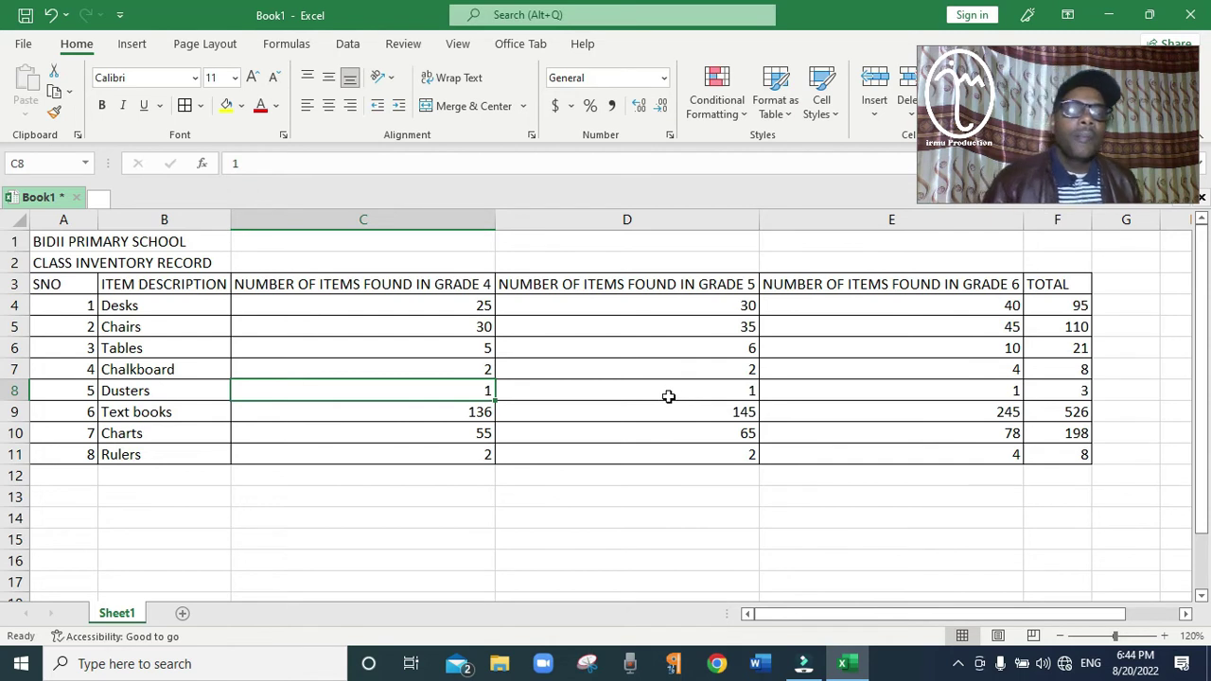
Merge and center the BIDII PRIMARY SCHOOL title across A1:F1
left_click(94, 242)
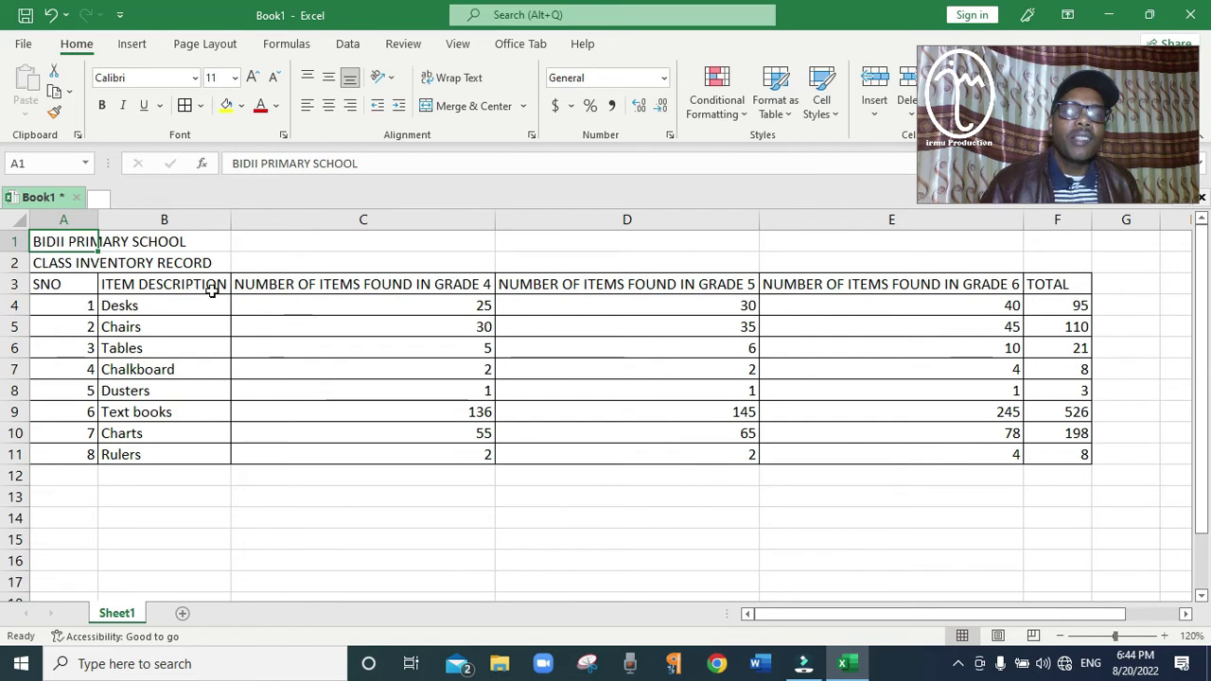
left_click(202, 242)
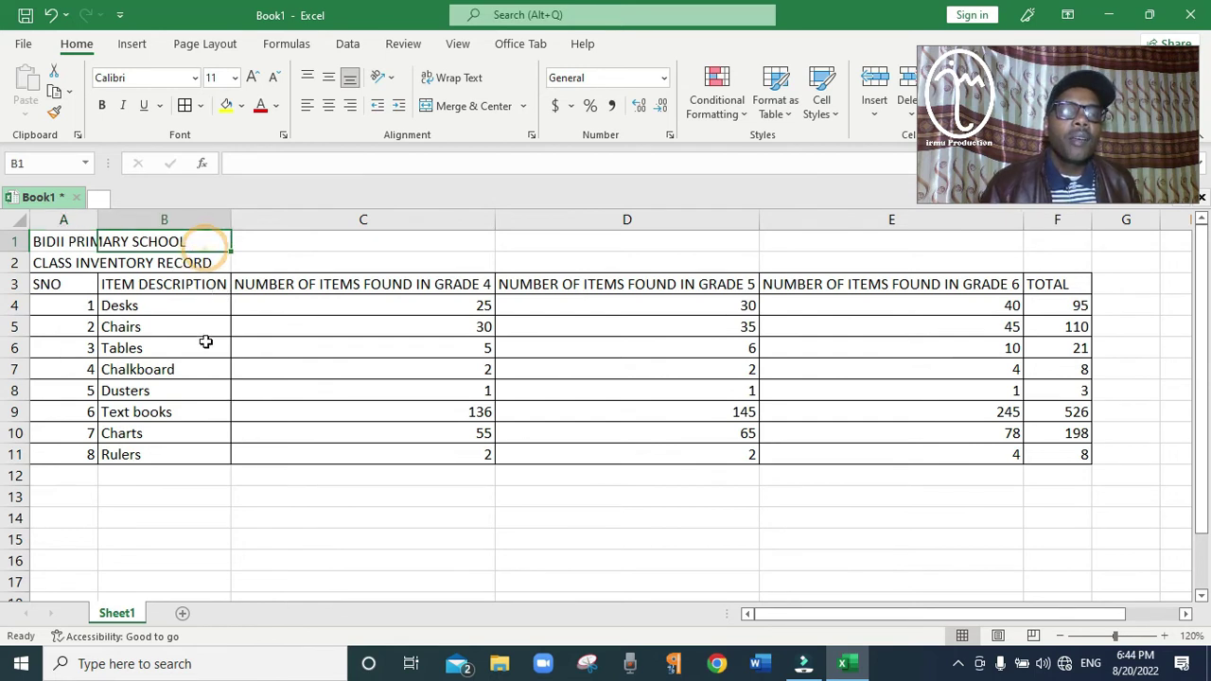
left_click(205, 343)
left_click(55, 243)
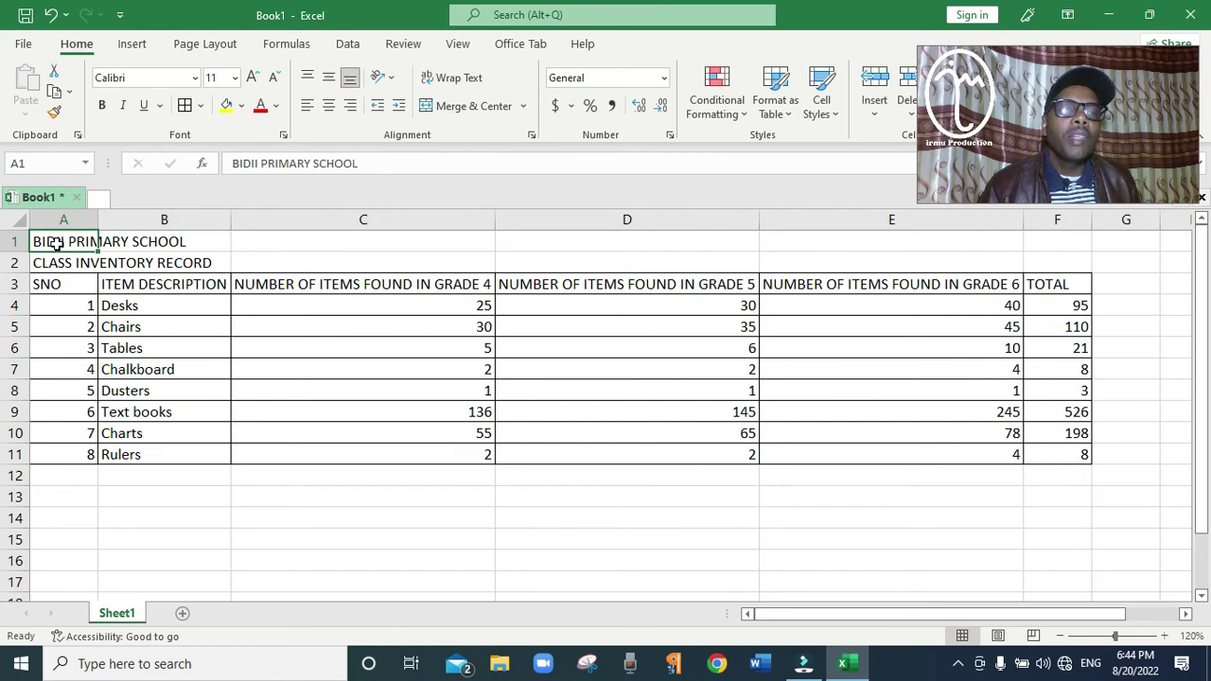
left_click_drag(55, 244, 1060, 243)
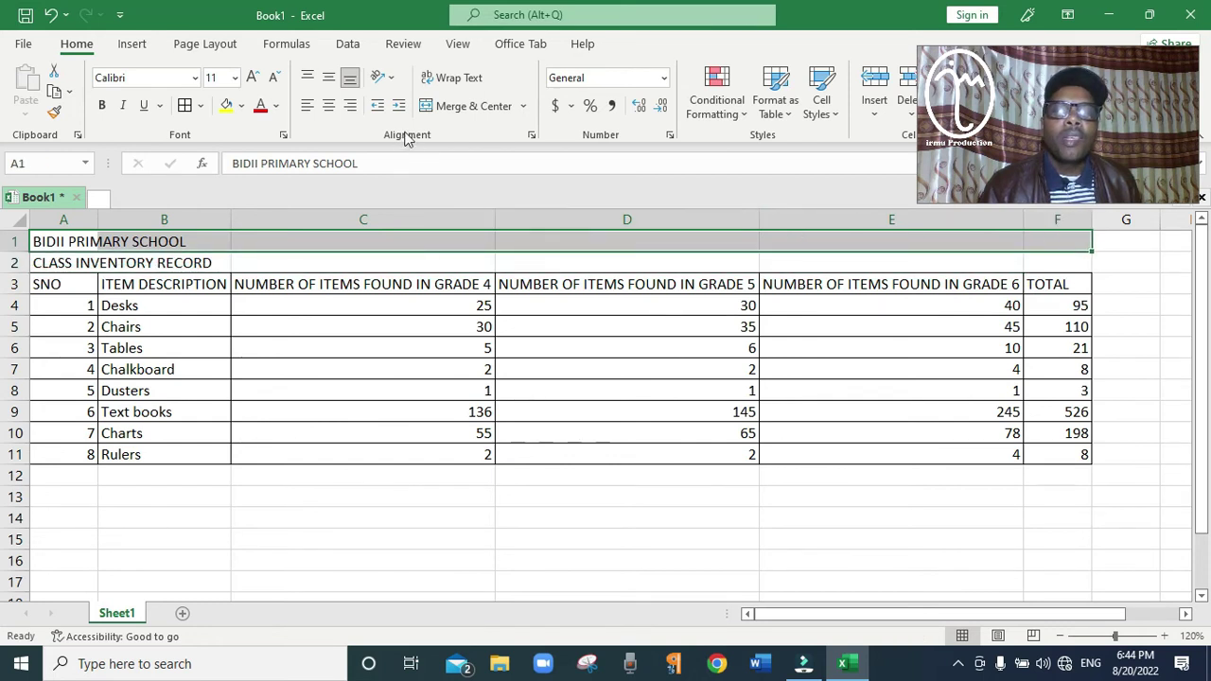
left_click(473, 108)
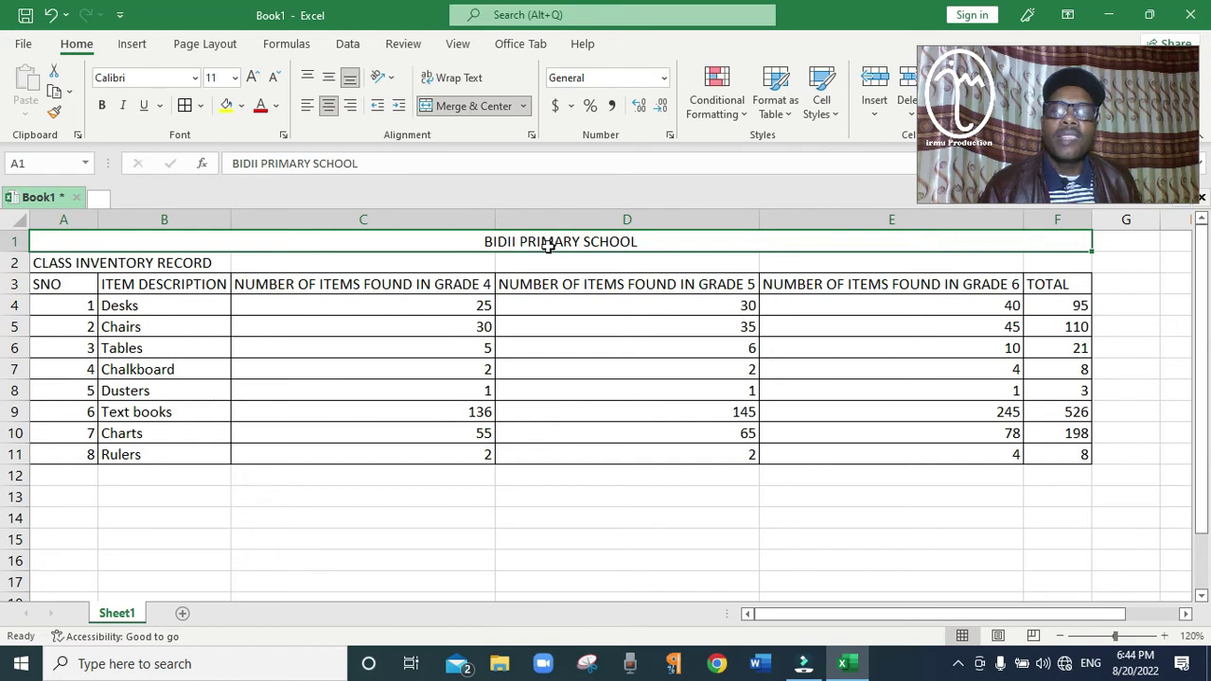
Make the BIDII PRIMARY SCHOOL title bold and set its font size to 16
left_click(102, 106)
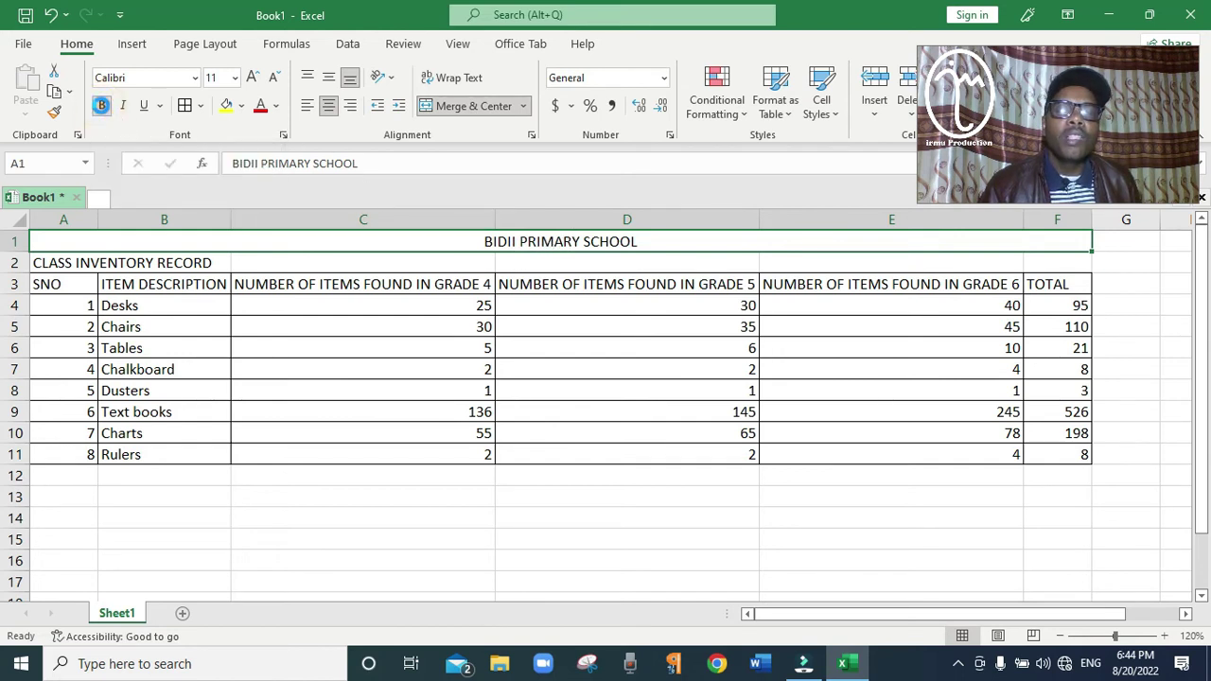
left_click(103, 107)
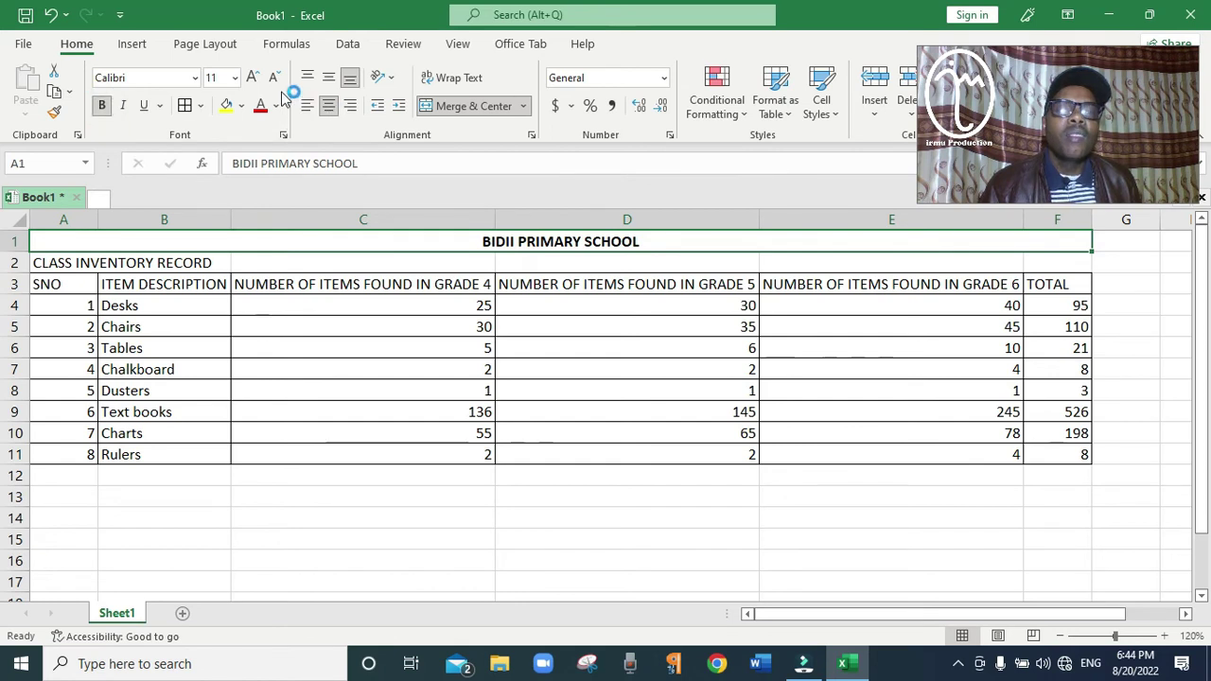
left_click(234, 78)
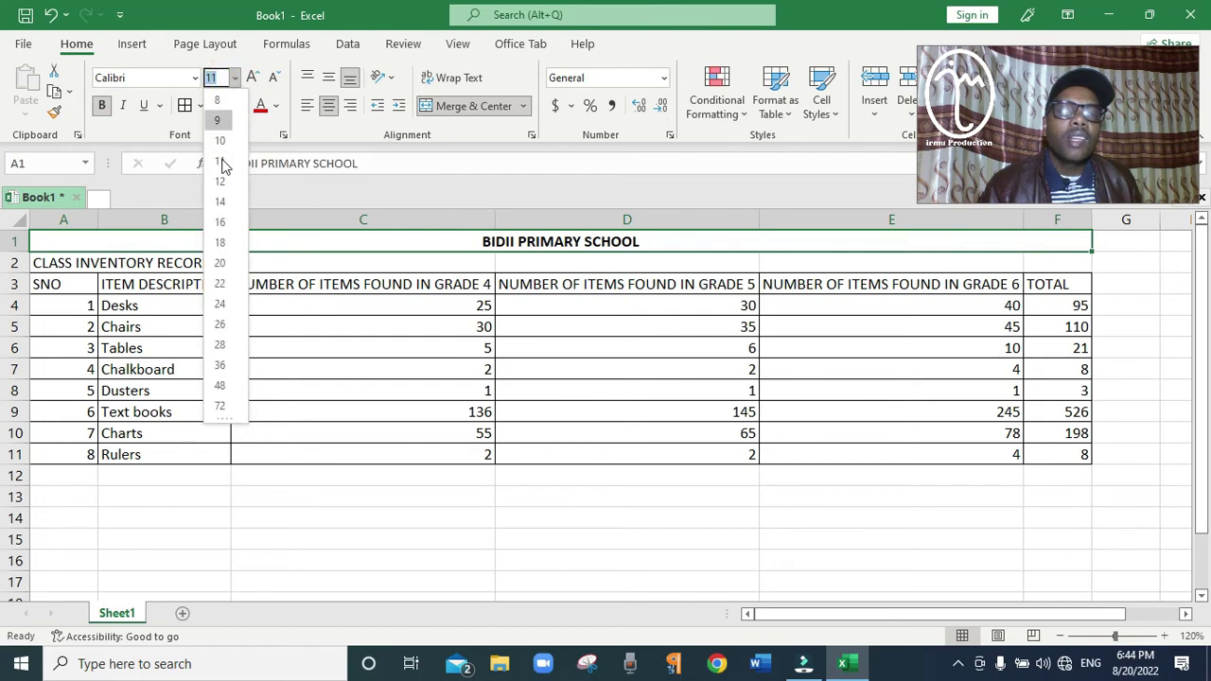
left_click(221, 224)
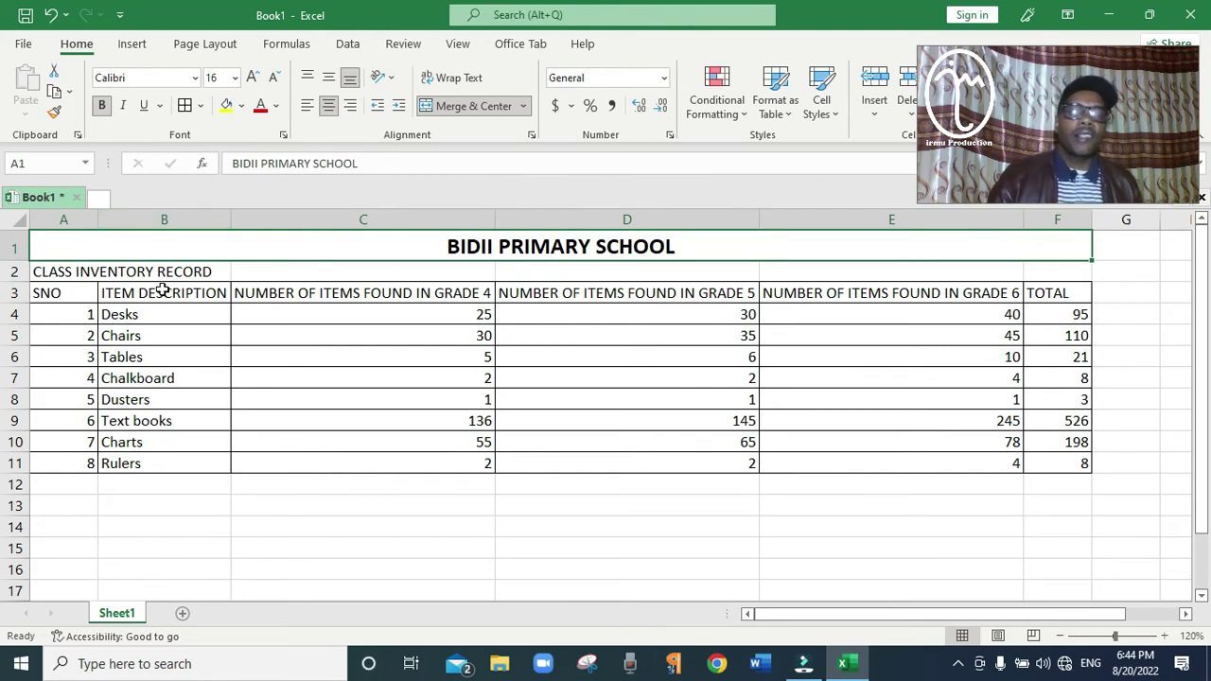
Merge and center the CLASS INVENTORY RECORD subtitle across A2:F2
left_click(50, 274)
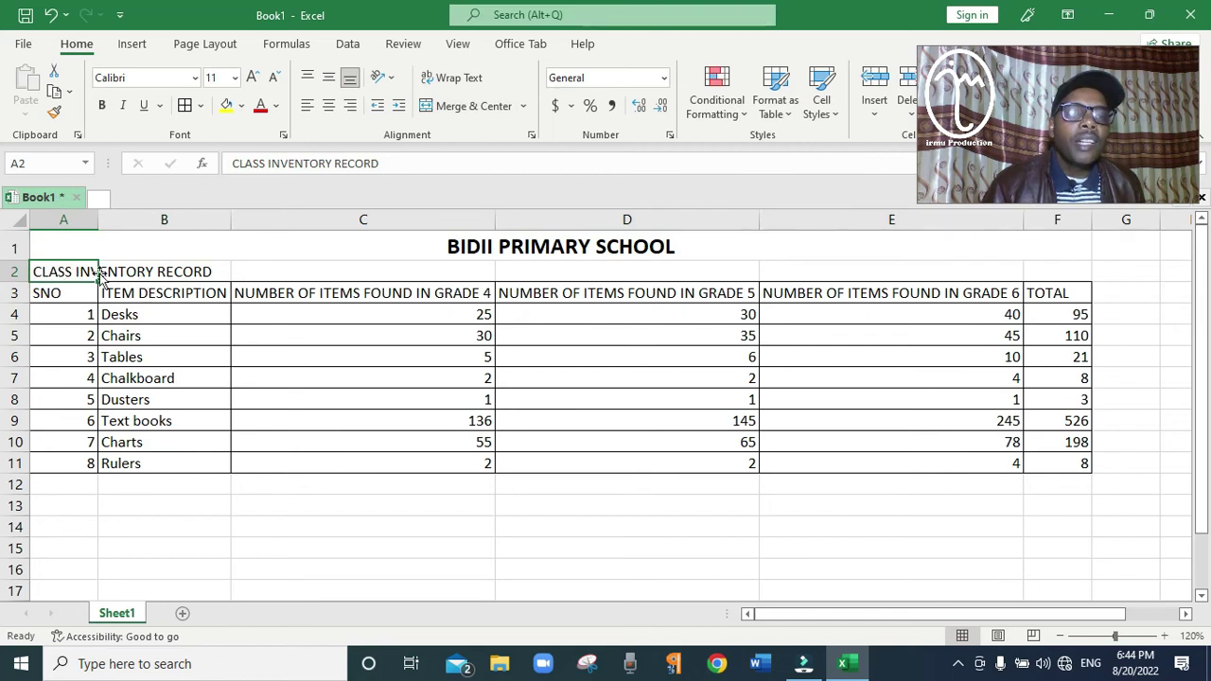
left_click(151, 267)
left_click(84, 270)
left_click_drag(165, 271, 1063, 281)
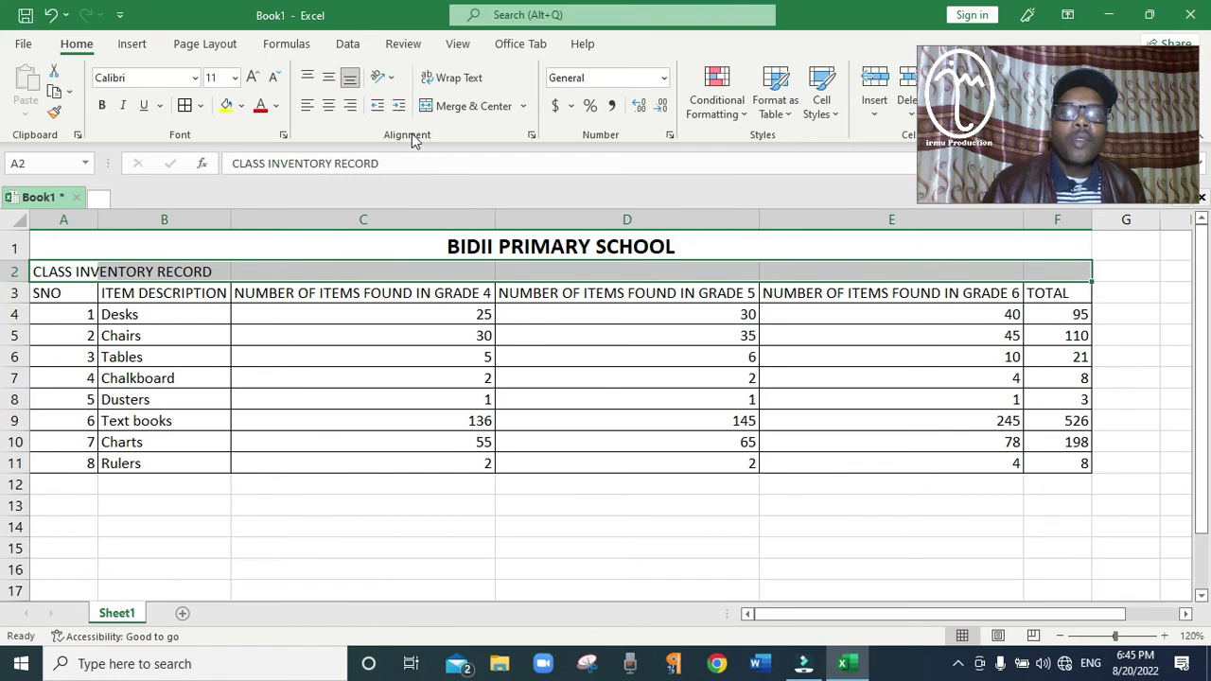
left_click(476, 109)
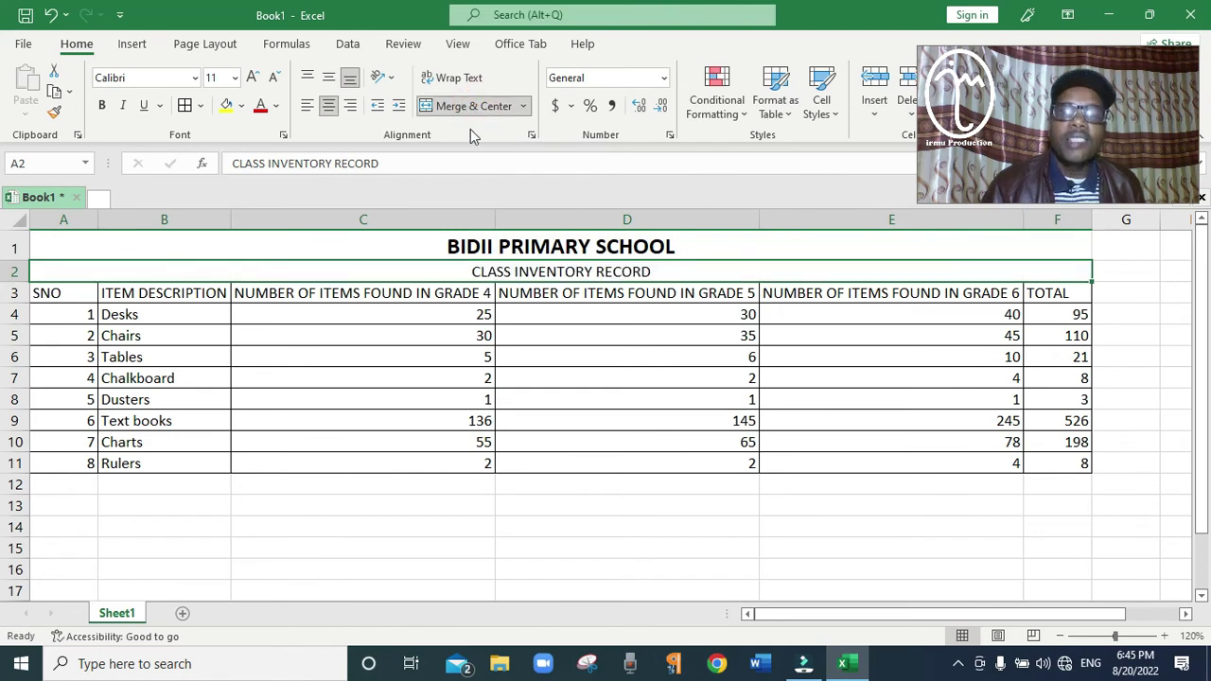
Make the CLASS INVENTORY RECORD subtitle bold and set its font size to 16
left_click(104, 106)
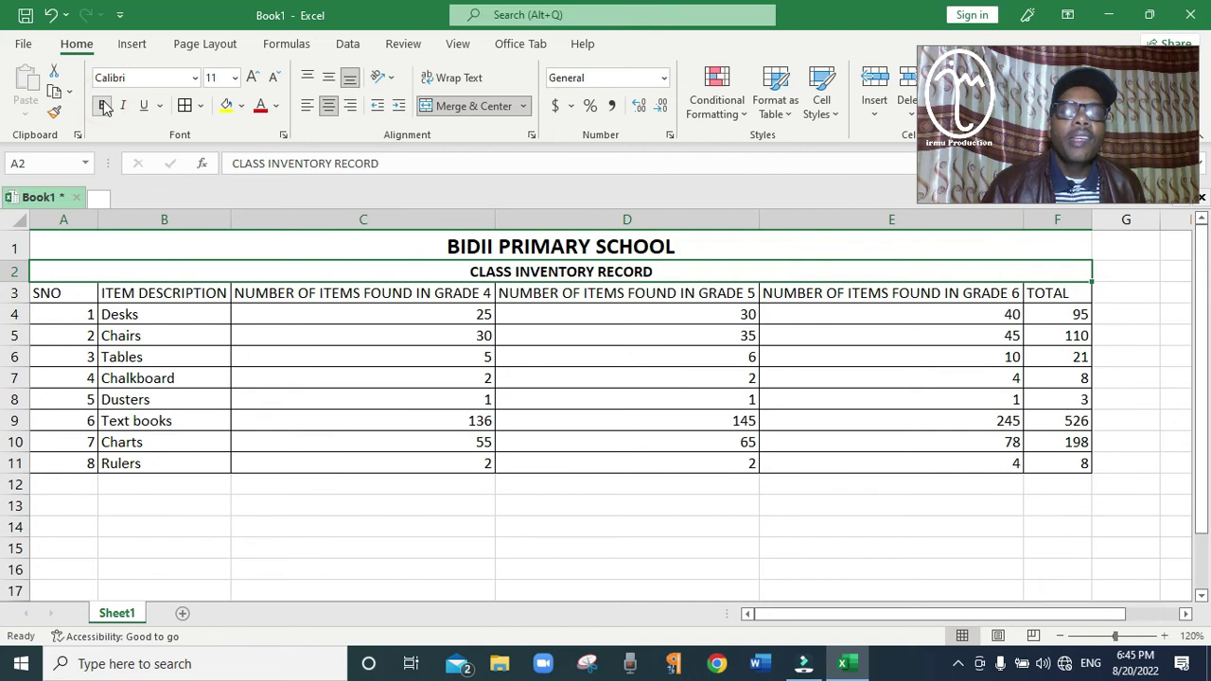
left_click(236, 80)
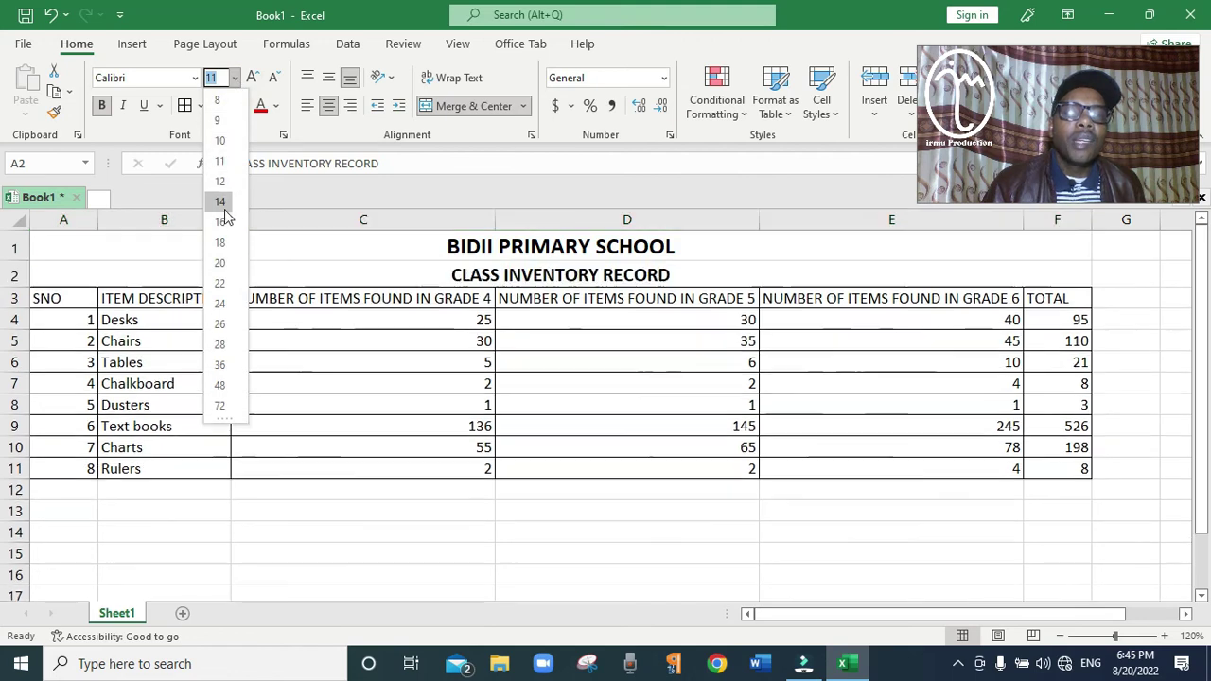
left_click(220, 222)
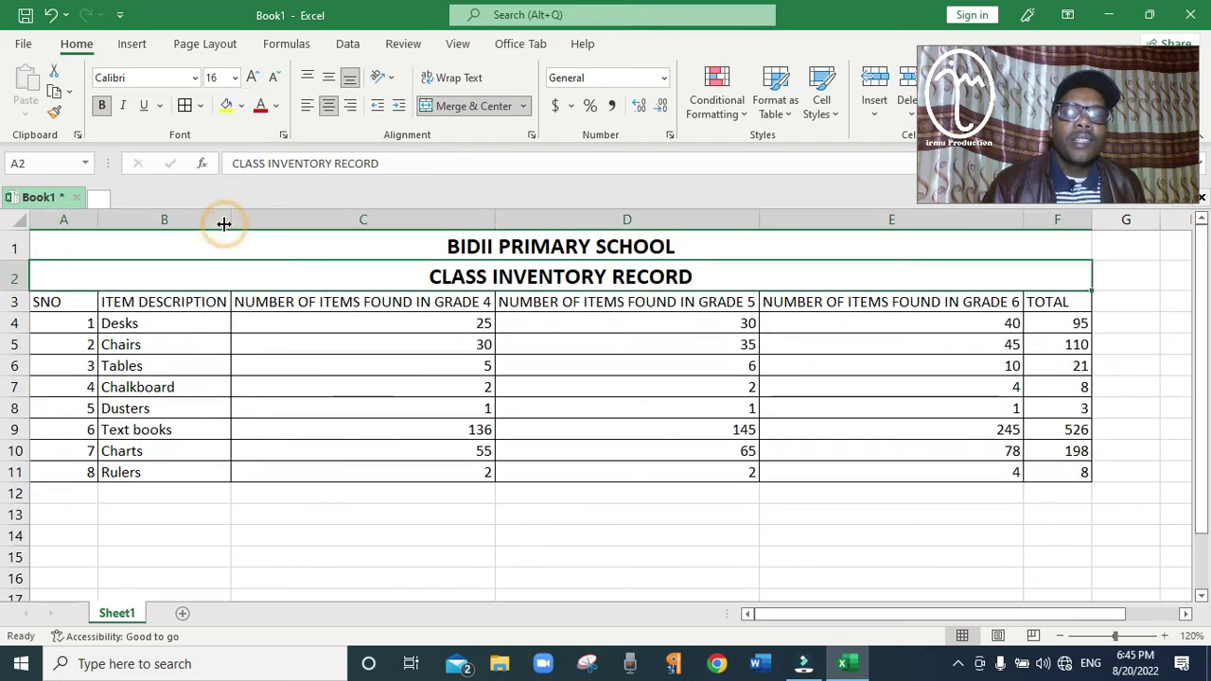
left_click(389, 534)
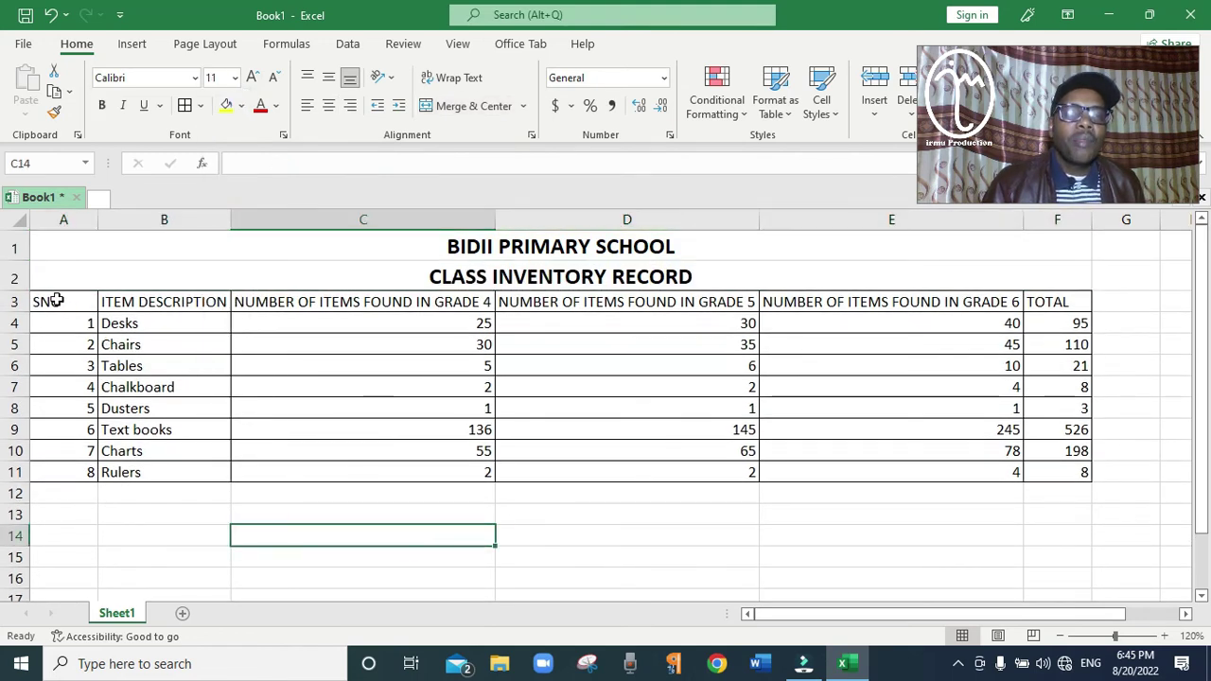
Make the column headings in A3:F3 bold, from SNO through TOTAL
left_click_drag(57, 302, 1067, 302)
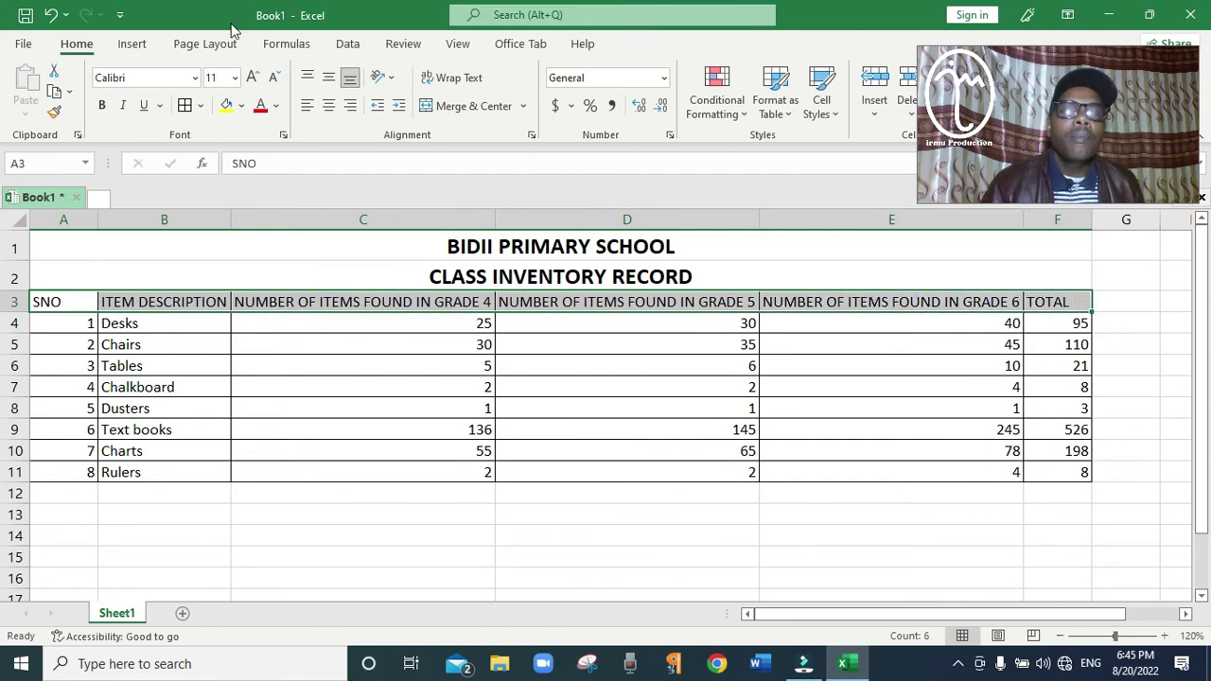
left_click(104, 106)
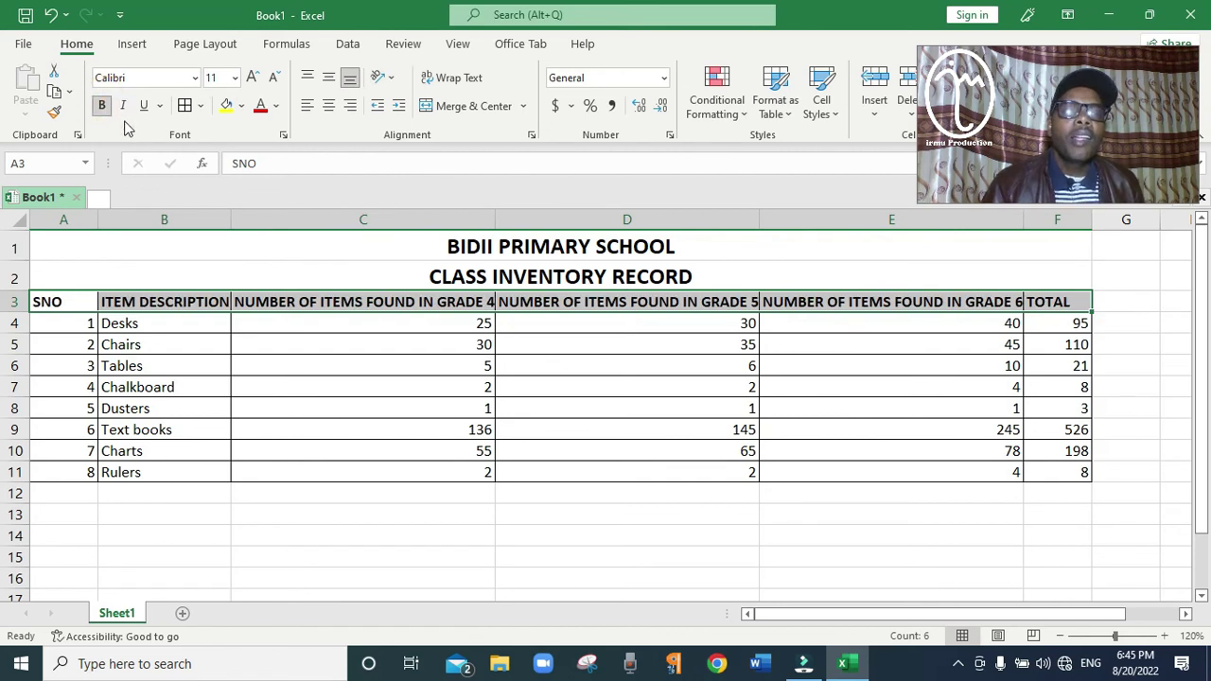
left_click(233, 422)
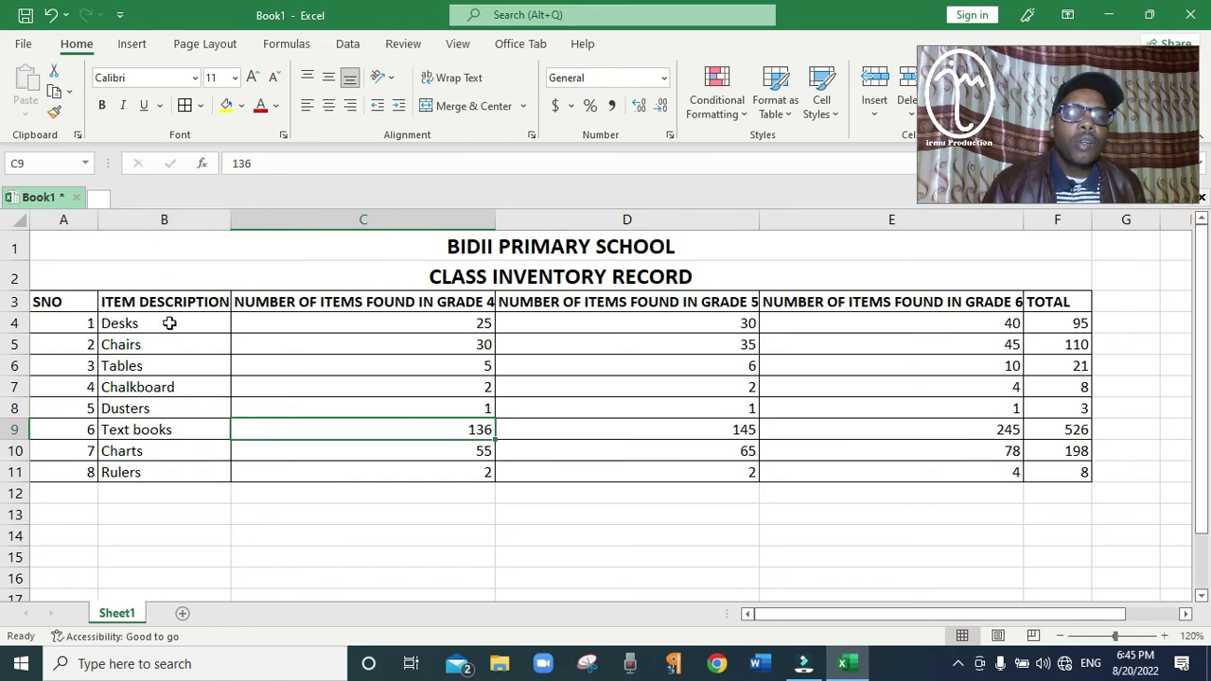
Try right, left and center alignment on the item names in B4:B11, finishing with right alignment
left_click_drag(169, 323, 191, 477)
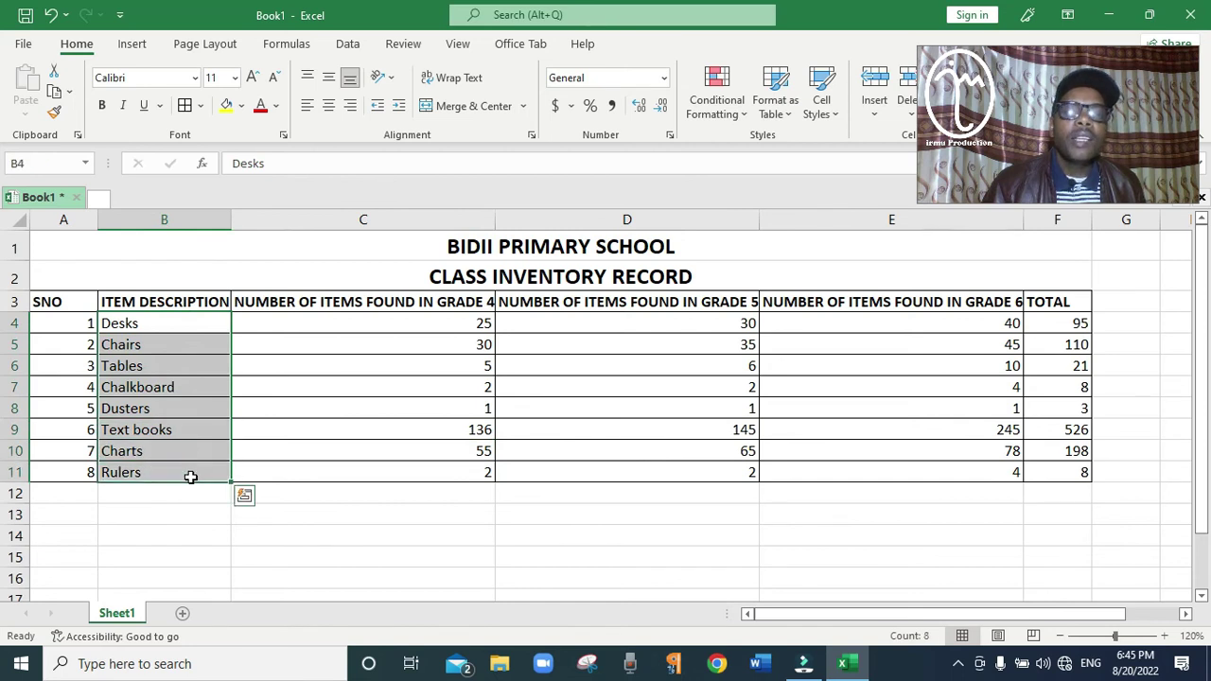
left_click(350, 106)
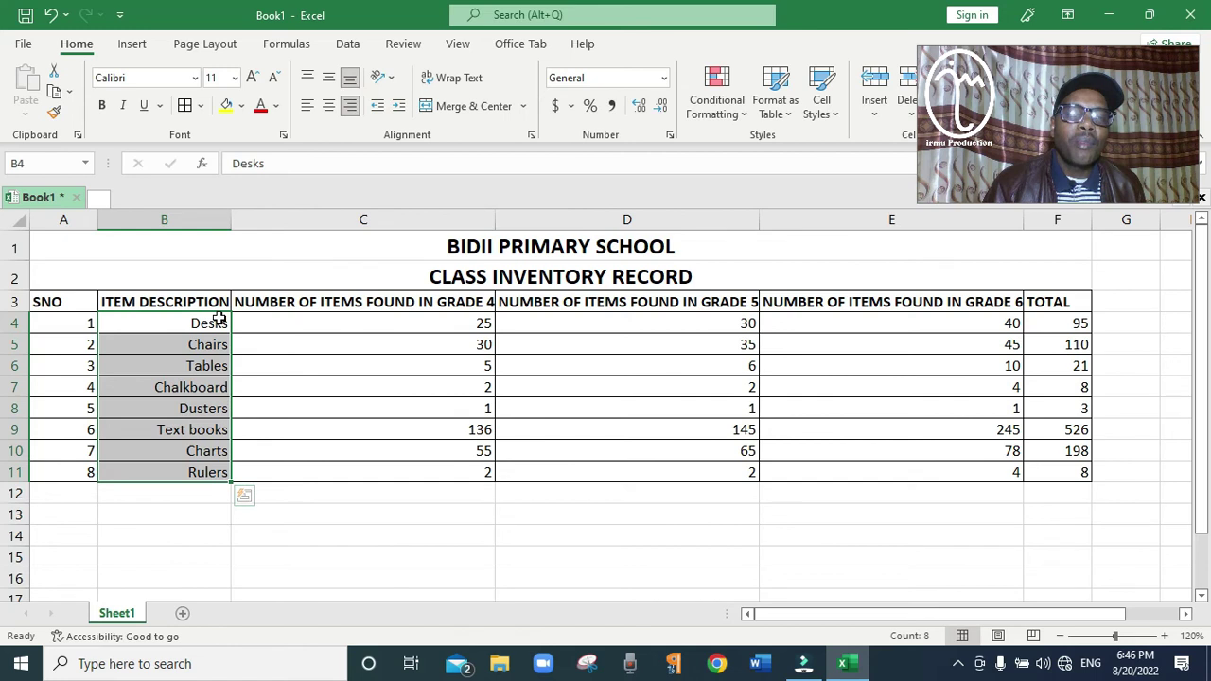
left_click(307, 106)
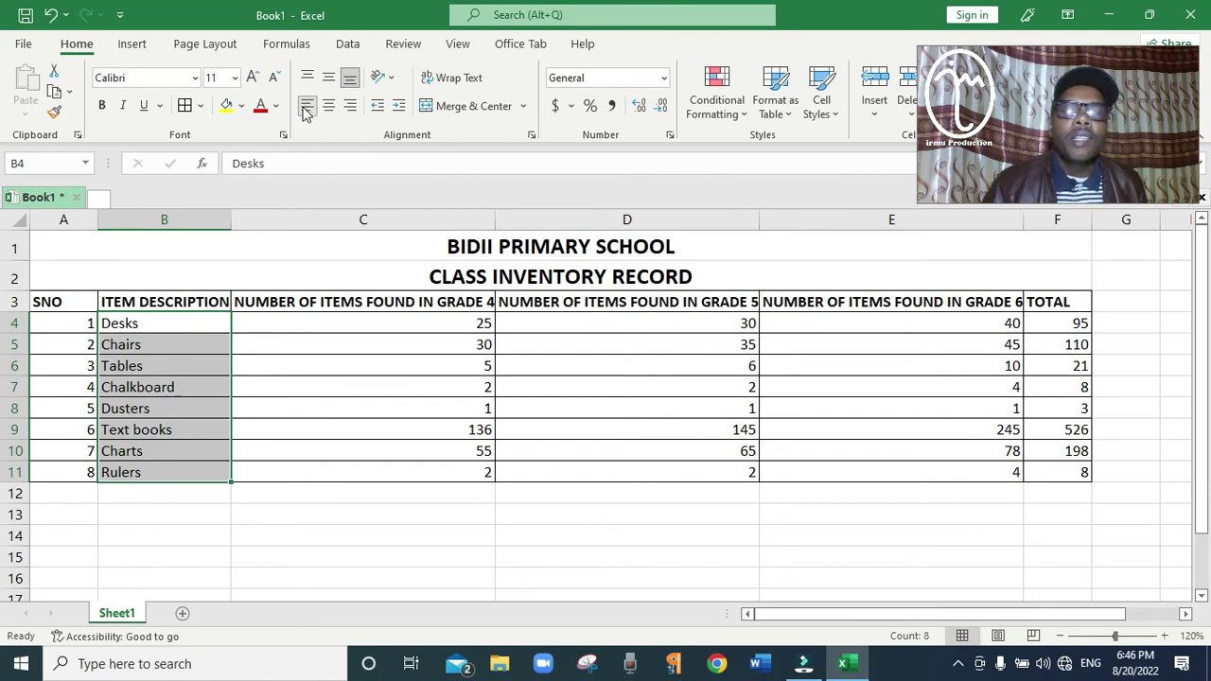
left_click(328, 106)
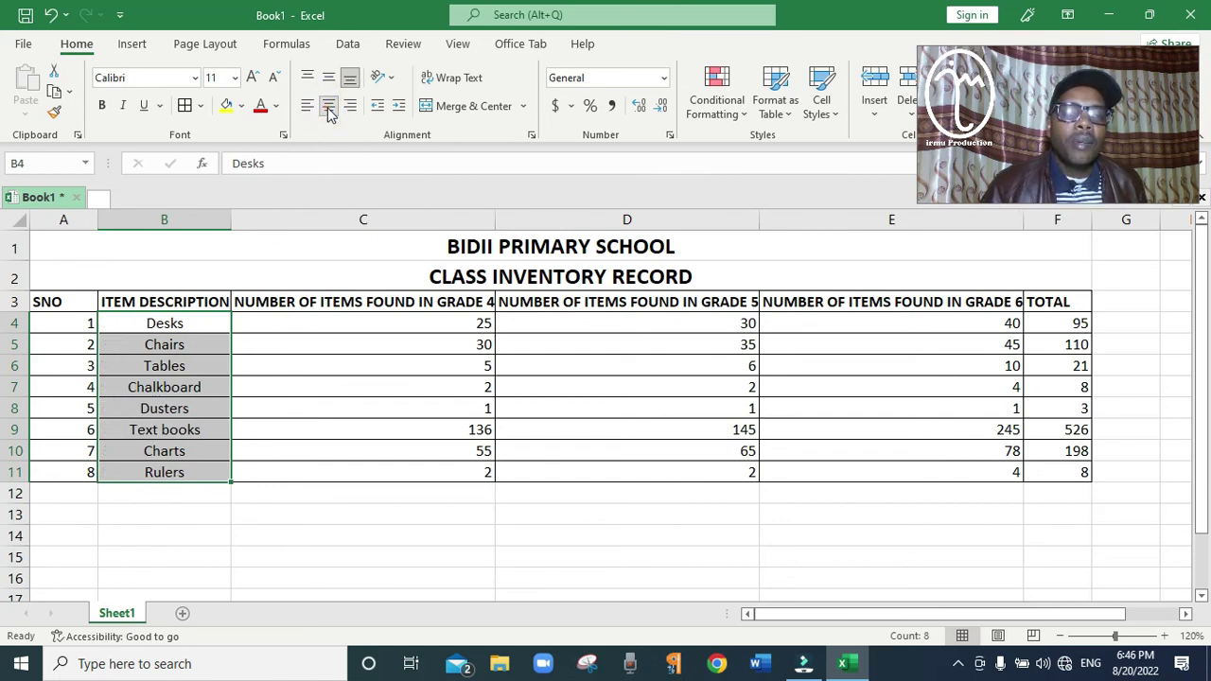
left_click(350, 106)
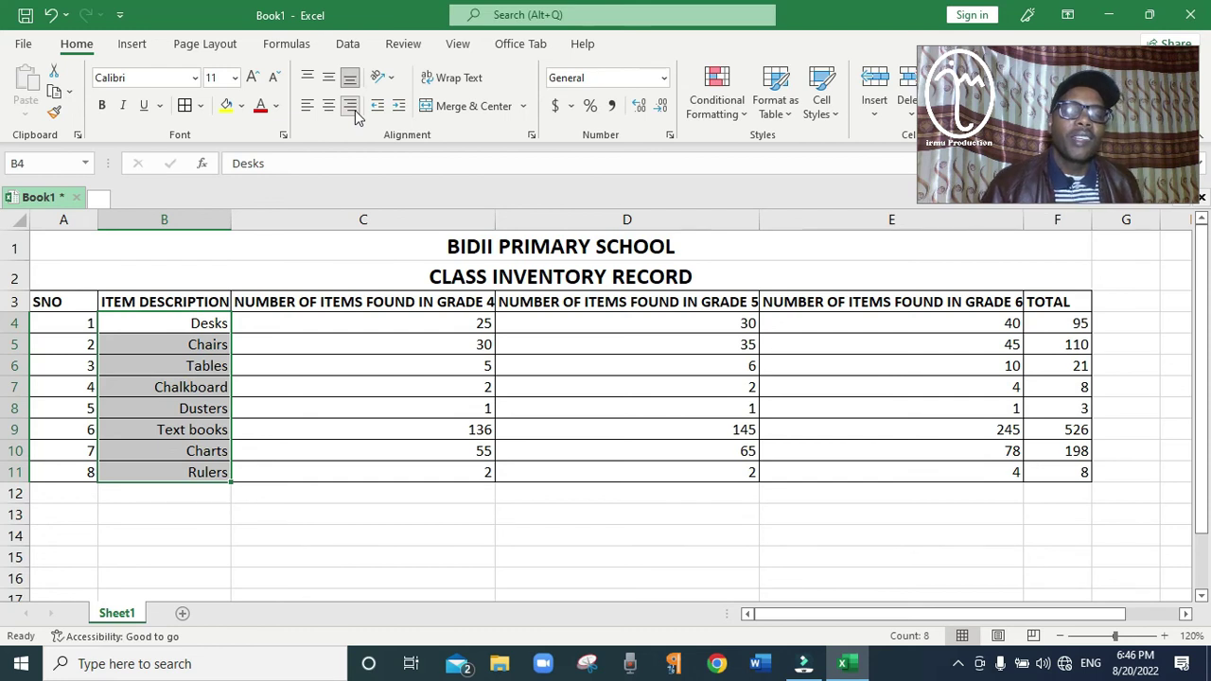
Center the serial numbers in A4:A11 and set their font size to 12
left_click_drag(68, 323, 83, 477)
left_click(328, 106)
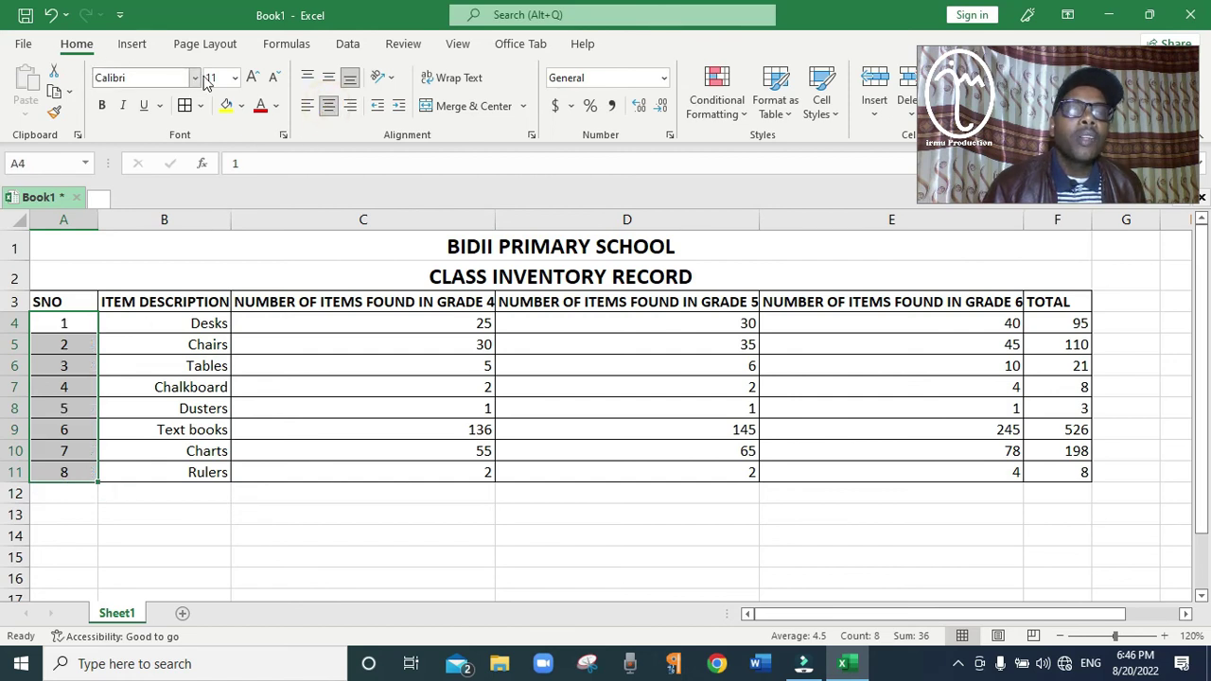
left_click(240, 88)
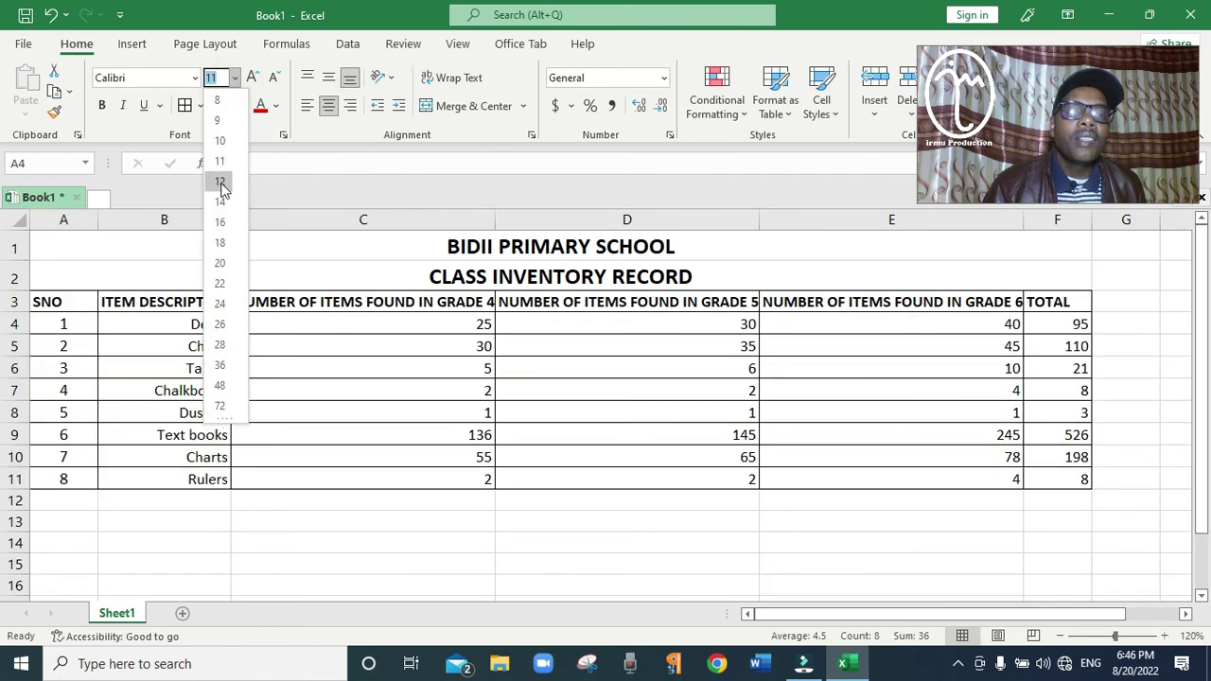
left_click(222, 184)
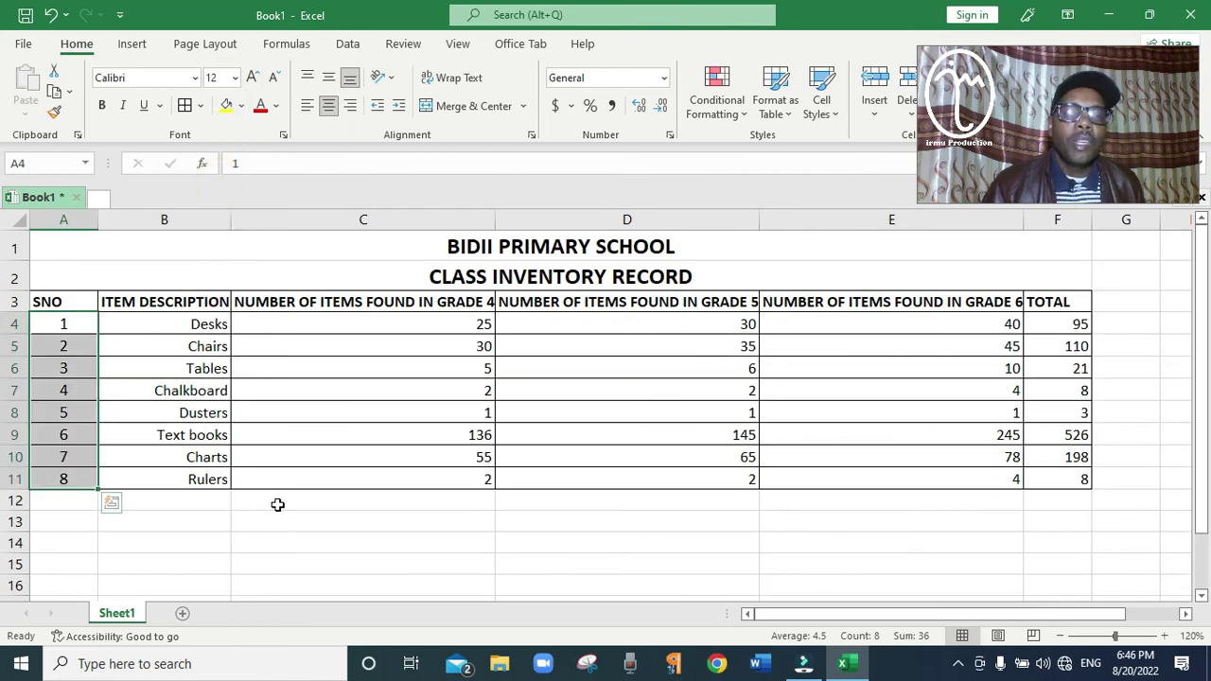
Set the font size of the item names, quantities and totals in B4:F11 to 14
mouse_move(159, 319)
left_mouse_down()
mouse_move(183, 351)
mouse_move(204, 489)
mouse_move(633, 497)
mouse_move(933, 478)
mouse_move(1054, 479)
mouse_move(1061, 492)
mouse_move(1060, 478)
left_mouse_up()
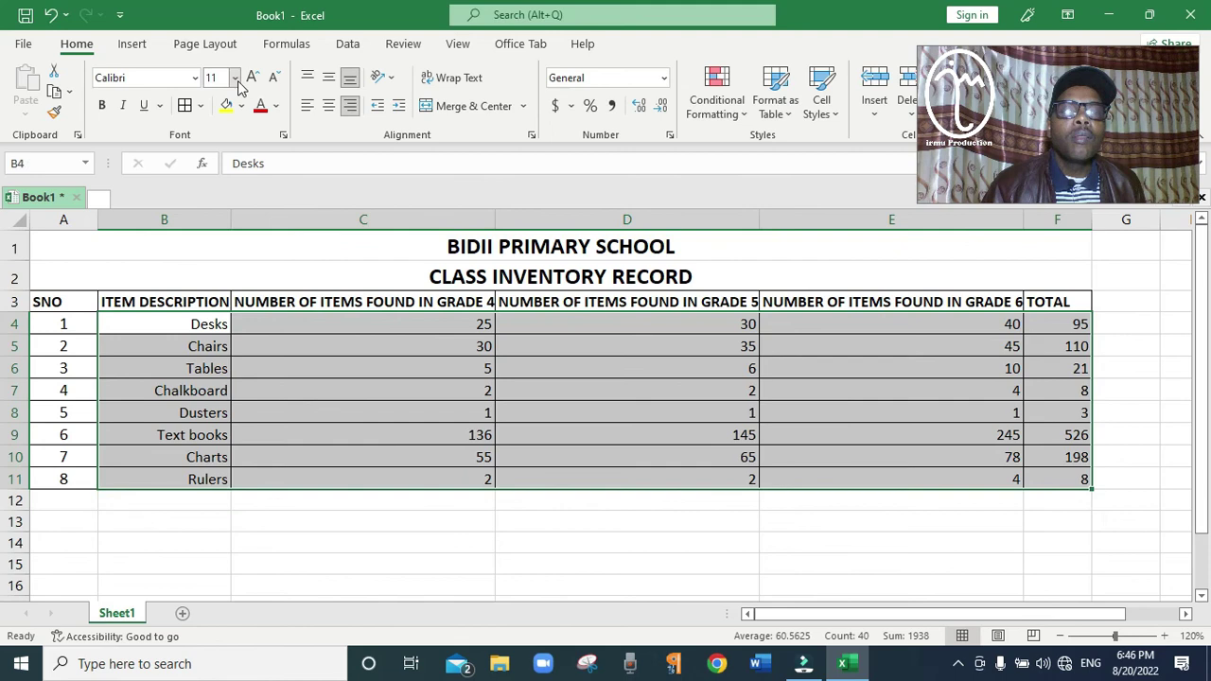
left_click(235, 79)
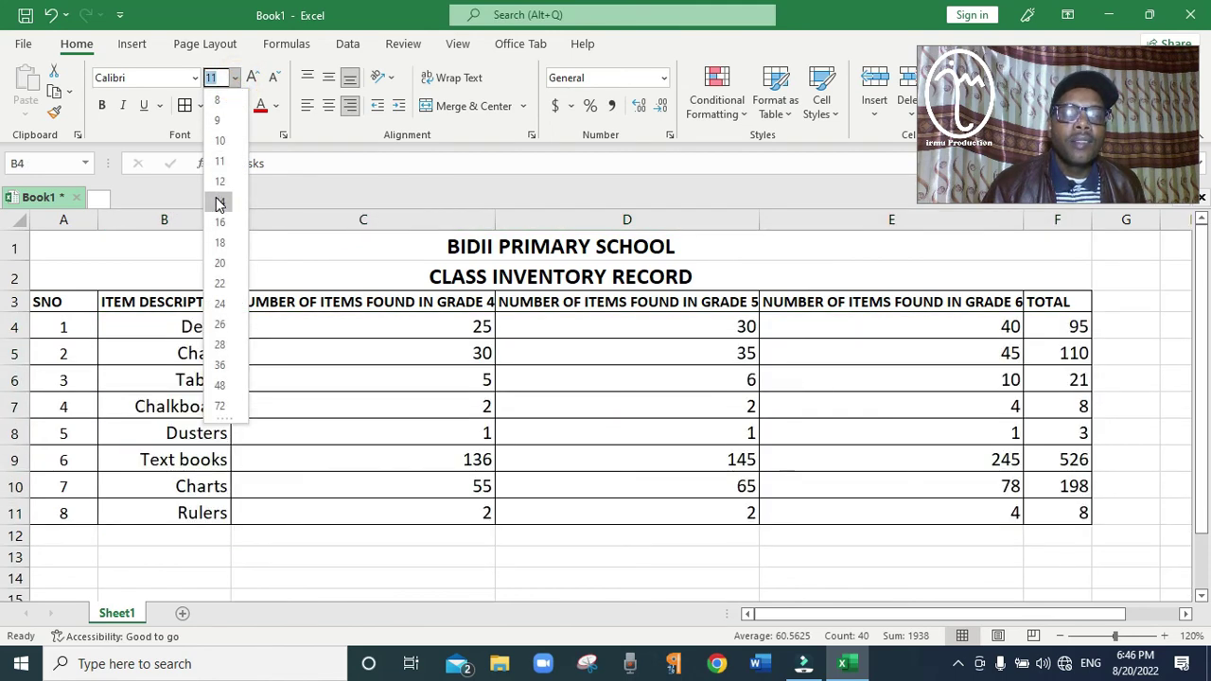
left_click(220, 203)
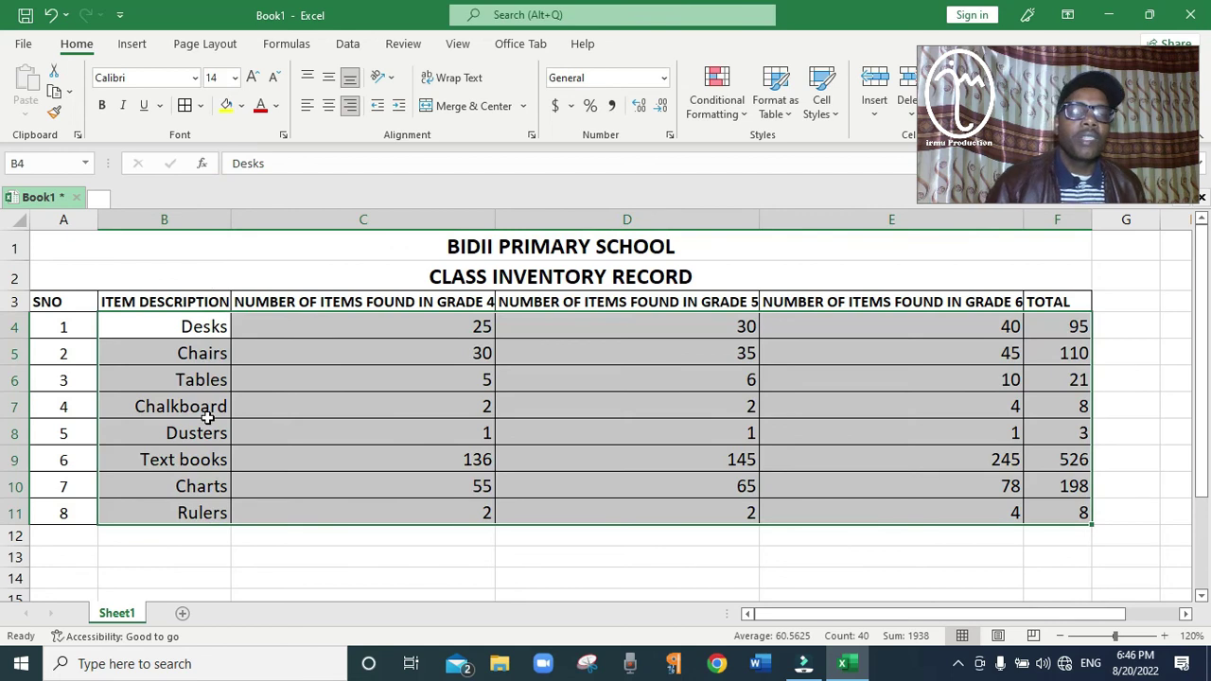
left_click(369, 441)
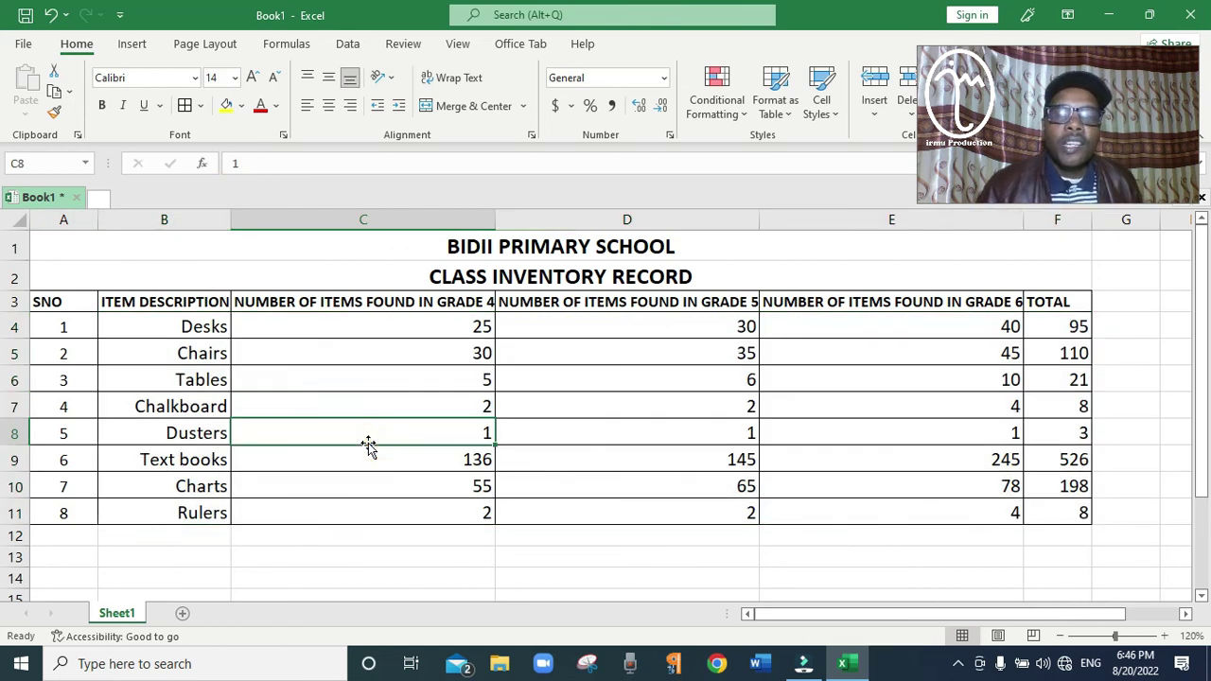
Center the grade quantities and totals horizontally in C4:F11
left_click_drag(359, 324, 1082, 513)
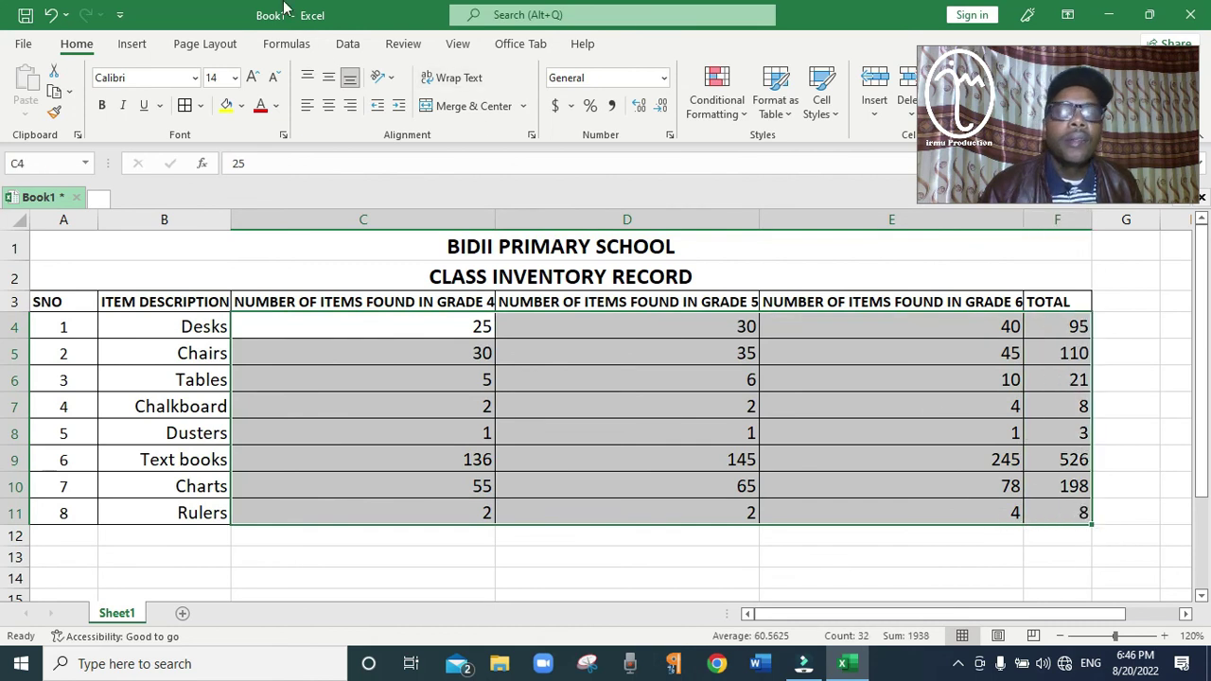
left_click(328, 106)
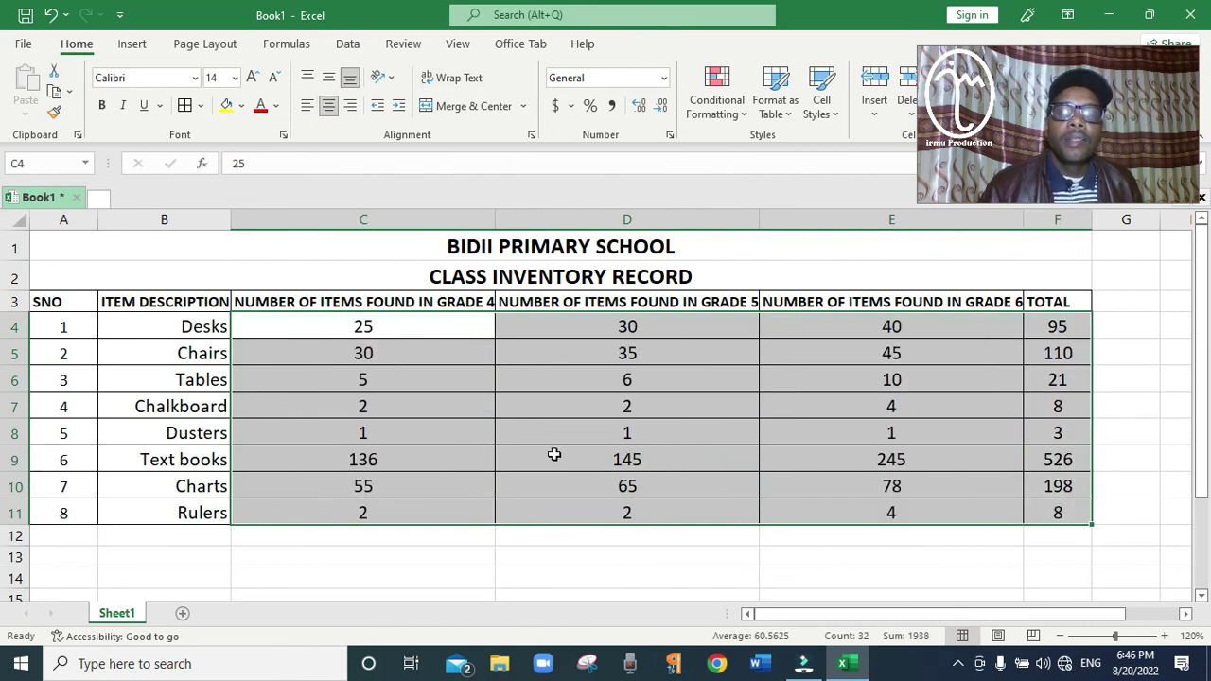
left_click(590, 465)
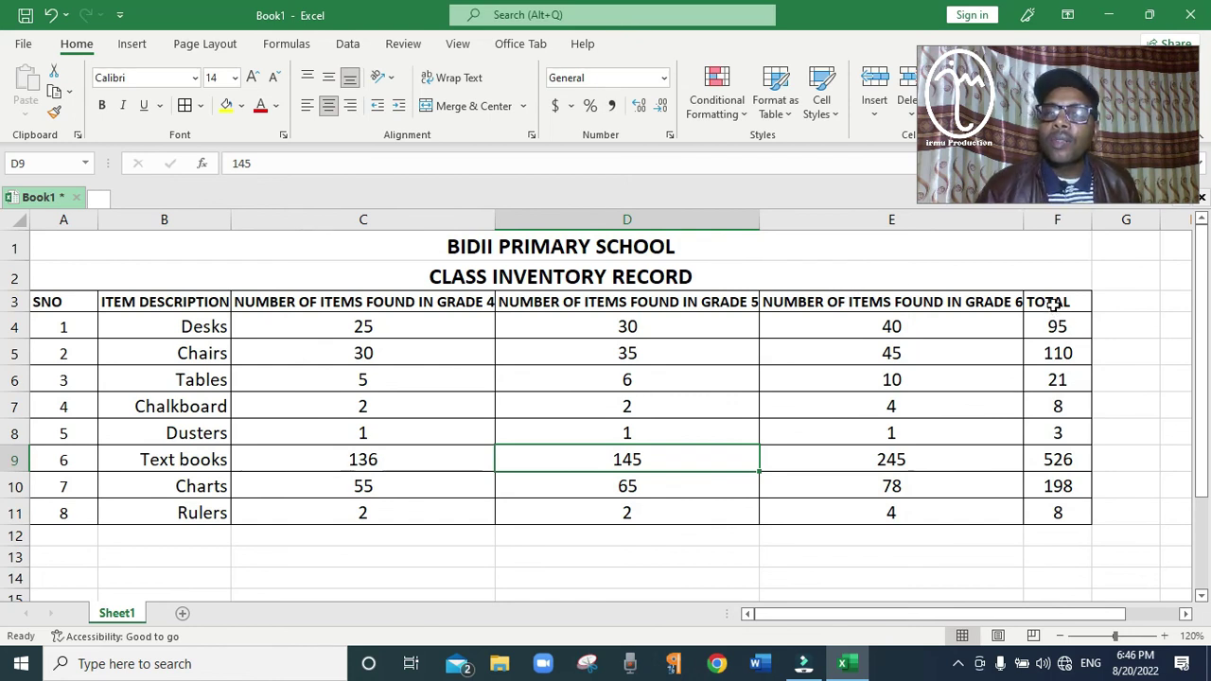
Make the item totals in F4:F11 bold
left_click_drag(1060, 327, 1067, 511)
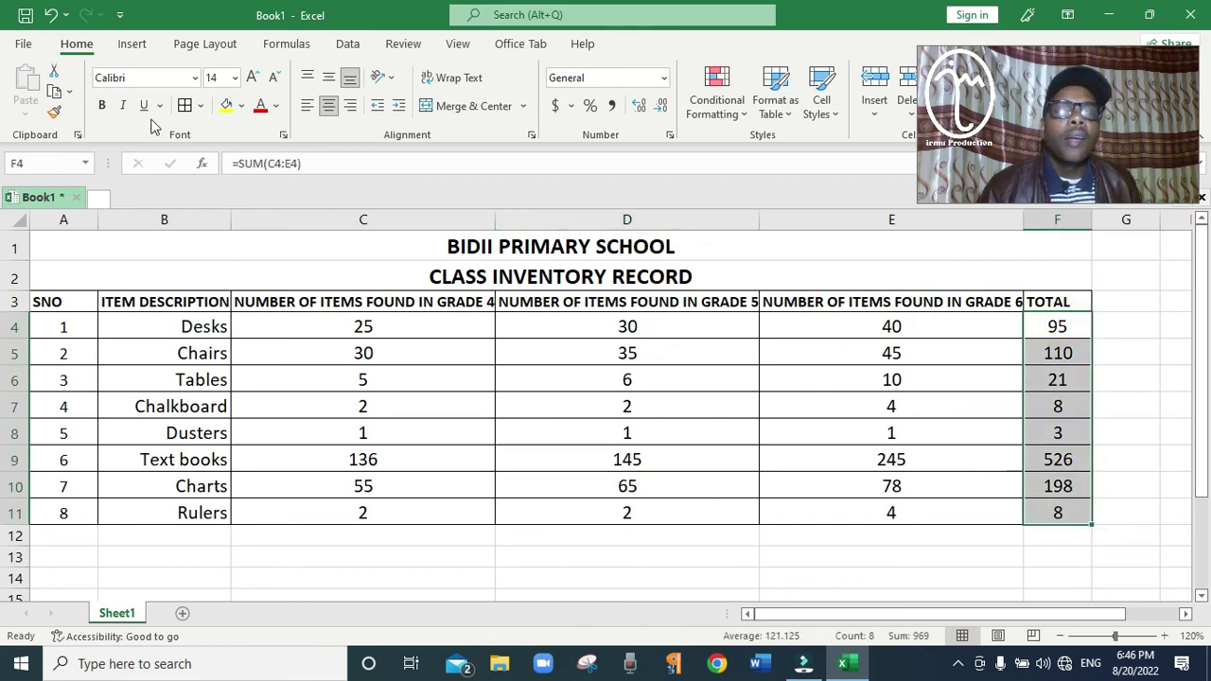
left_click(103, 105)
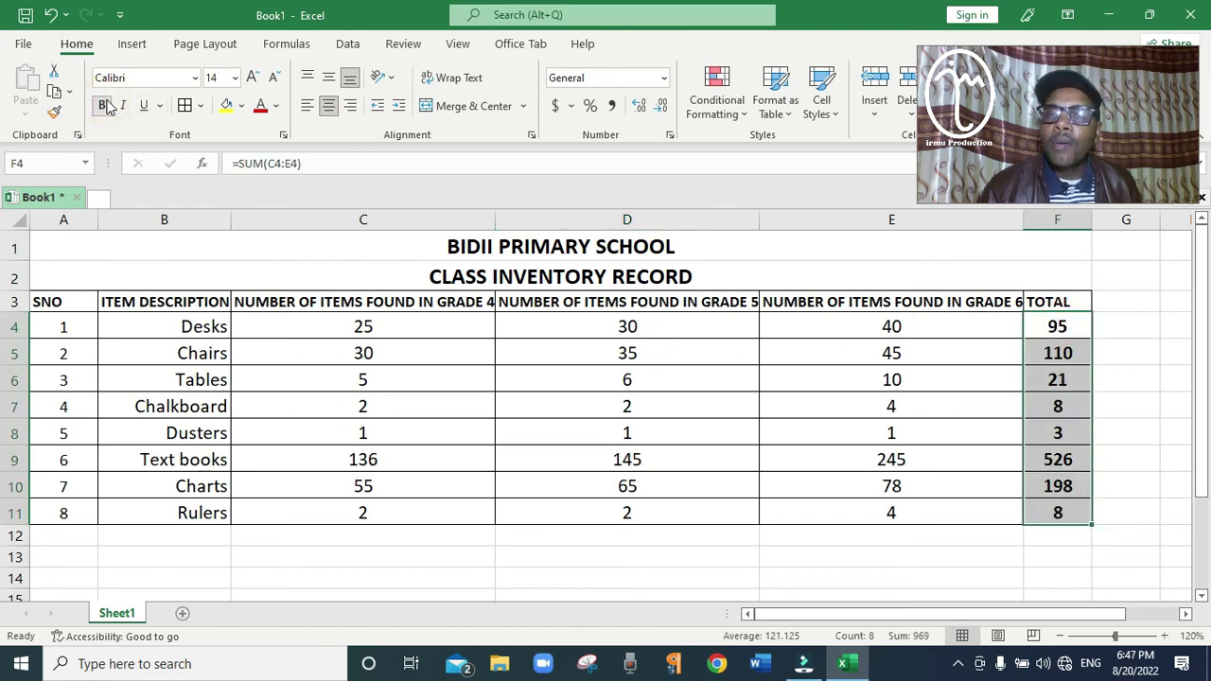
left_click(531, 593)
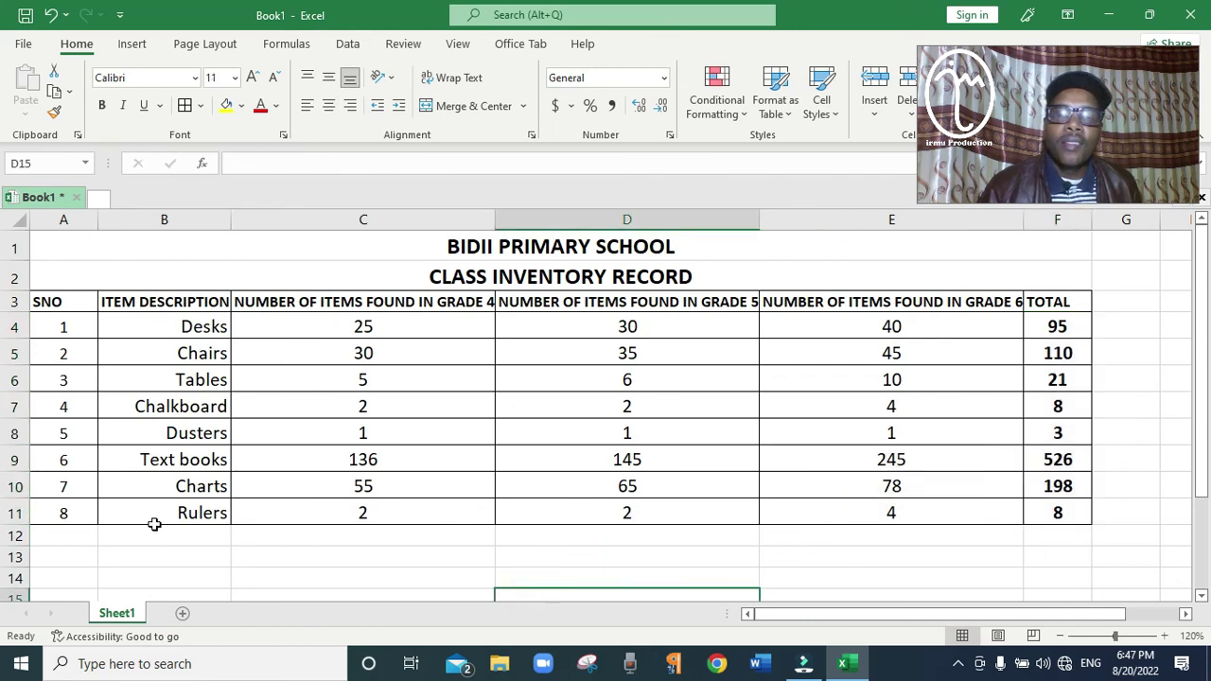
scroll(670, 482, "down", 1)
scroll(671, 481, "up", 1)
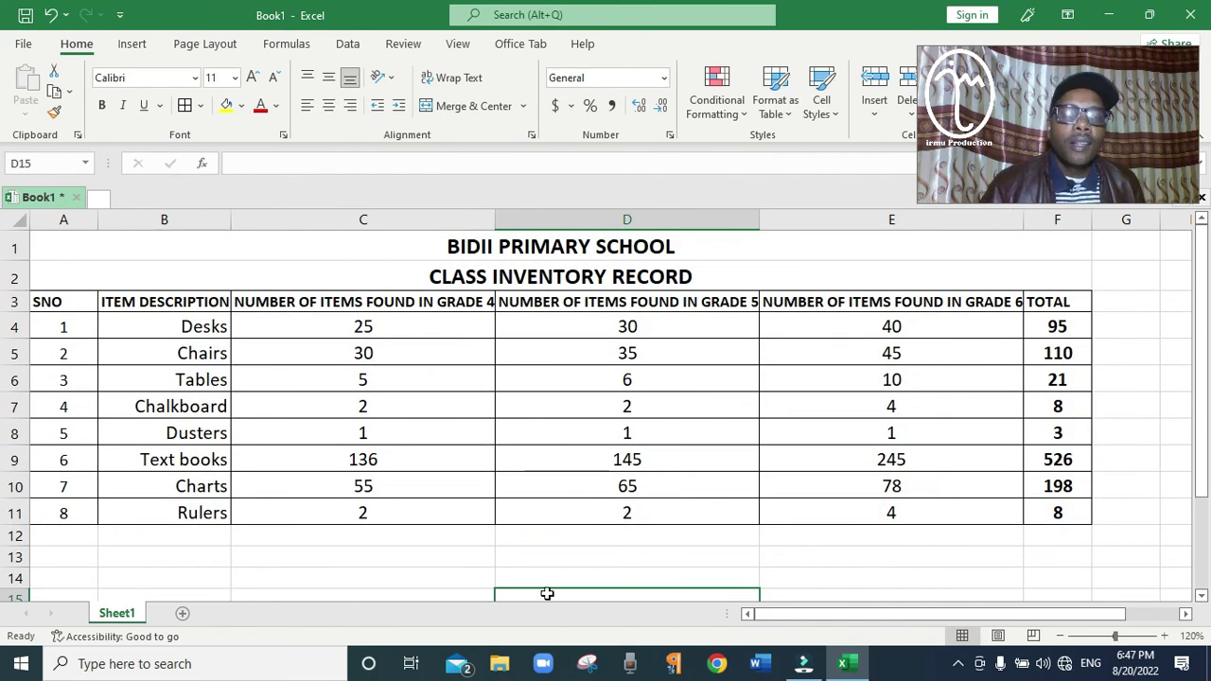
left_click(749, 614)
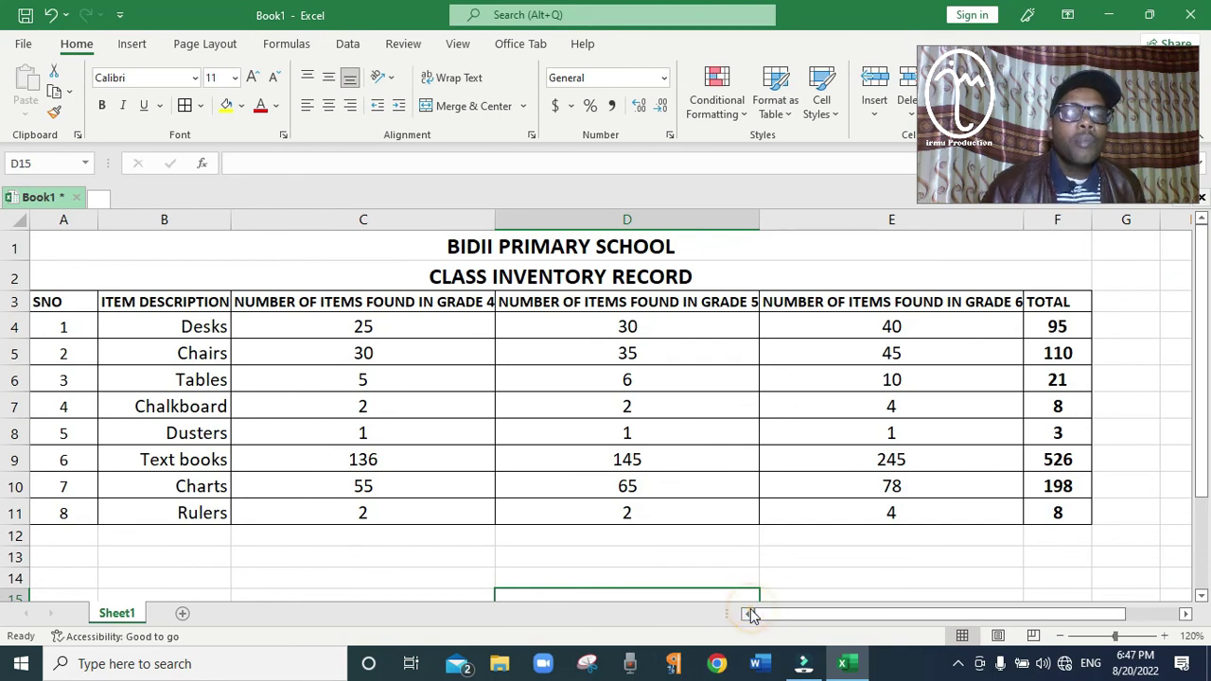